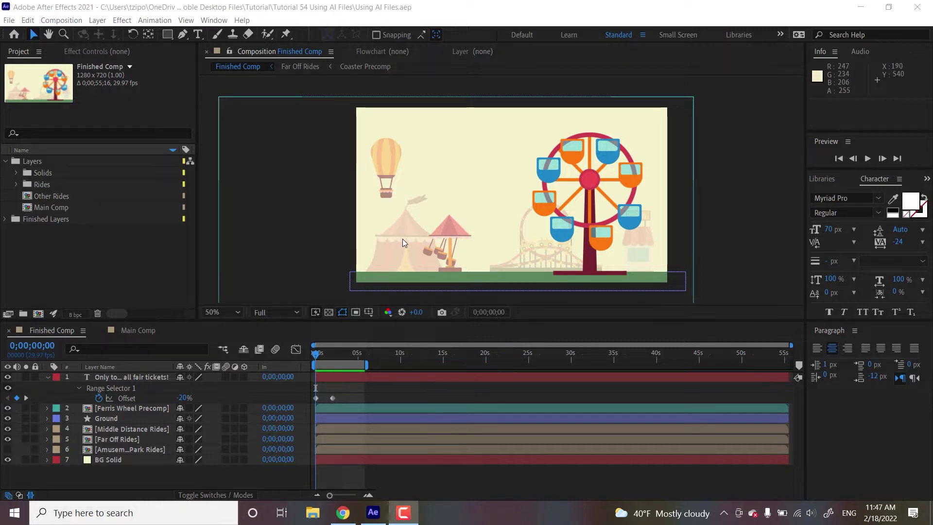
Step: RAM-preview the Finished Comp to watch the wheel spin and the ticket headline animate in
{"action": "left_click", "coordinate": [865, 157]}
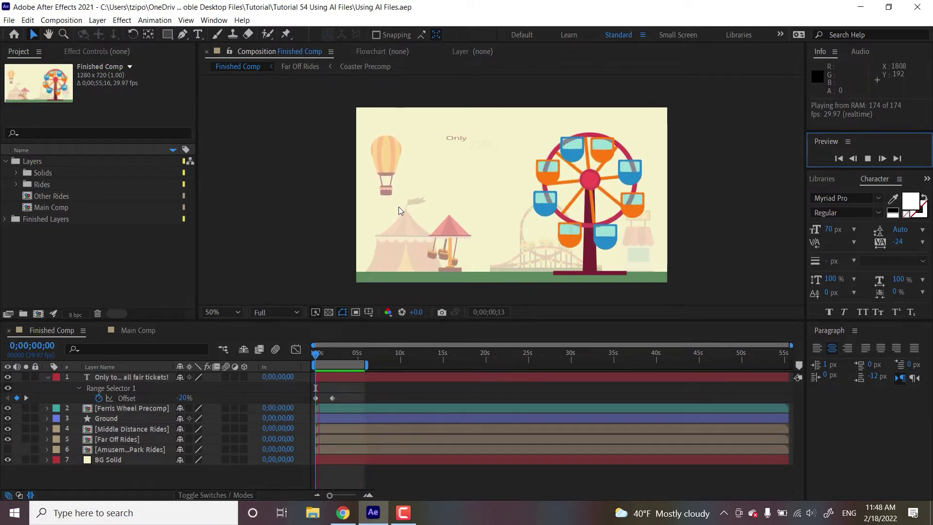
Step: Stop the Finished Comp preview playback
{"action": "left_click", "coordinate": [292, 222]}
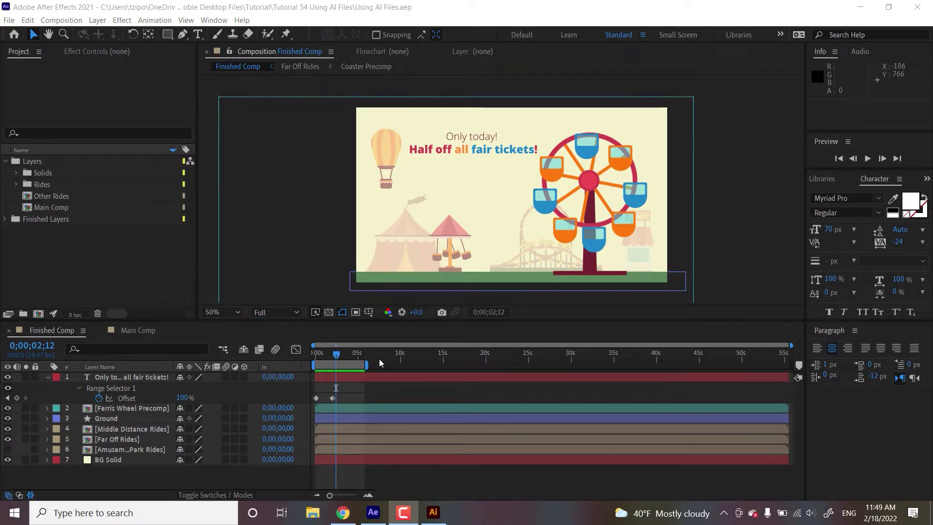
Step: In the browser, filter Freepik resources to Free and Vectors and search for 'dog'
{"action": "left_click", "coordinate": [343, 512]}
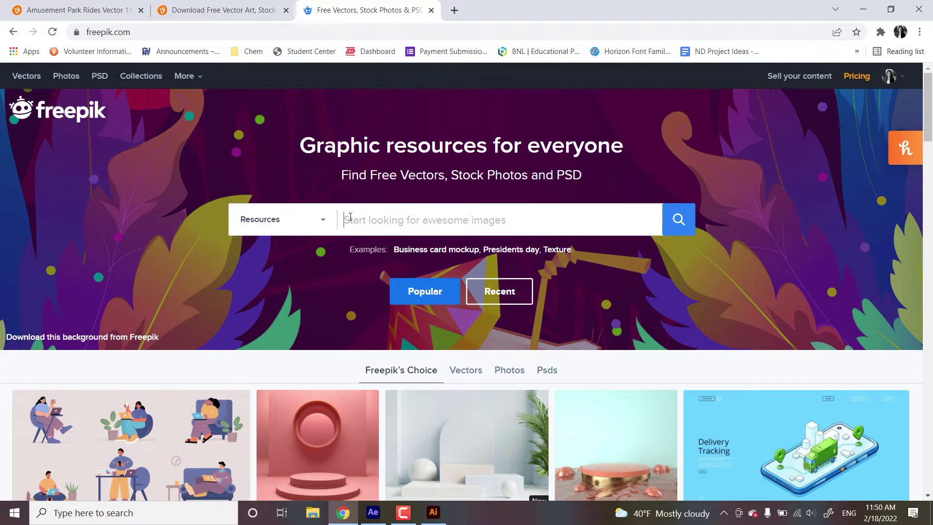
{"action": "left_click", "coordinate": [325, 223]}
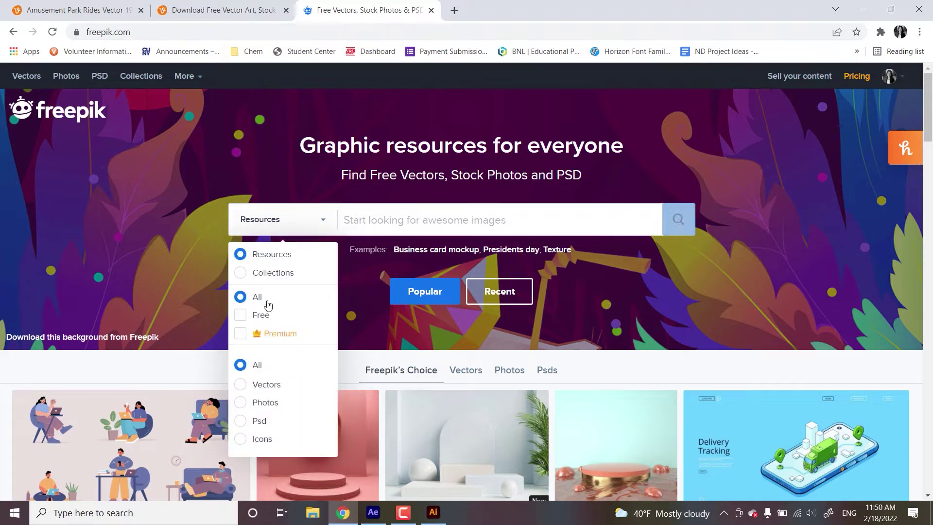
{"action": "left_click", "coordinate": [252, 318]}
{"action": "left_click", "coordinate": [257, 385]}
{"action": "left_click", "coordinate": [399, 219]}
{"action": "type", "text": "dog"}
{"action": "key", "text": "Return"}
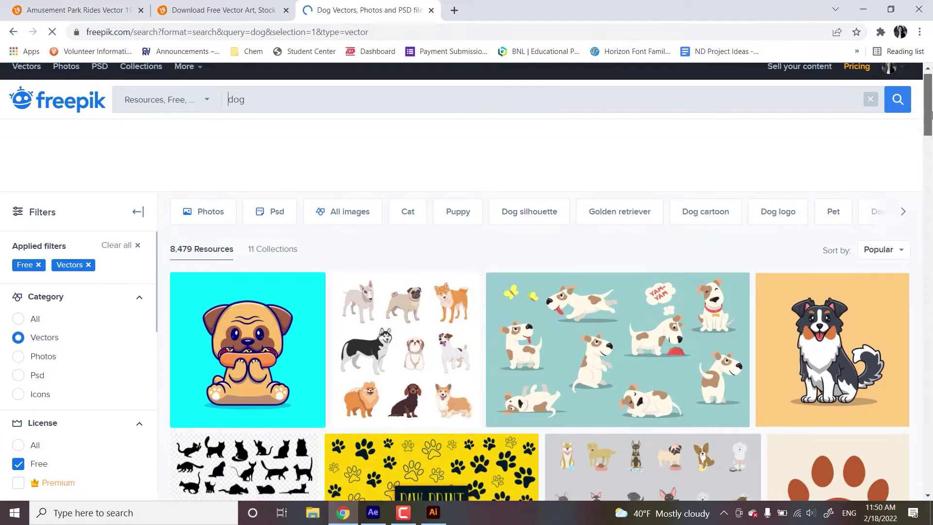
Step: Scroll through the 8,479 dog vector results, then move to the Vecteezy site
{"action": "scroll", "coordinate": [931, 131], "scroll_direction": "down", "scroll_amount": 2}
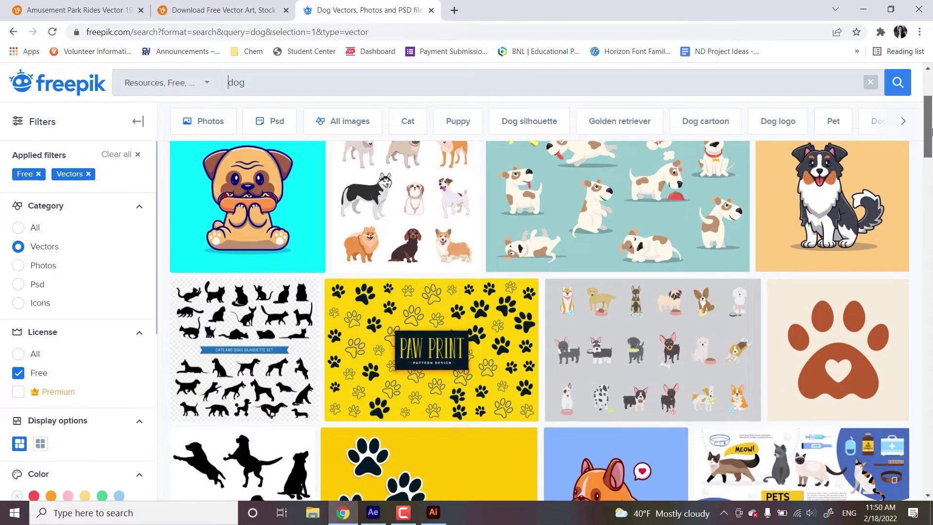
{"action": "left_click_drag", "start_coordinate": [931, 131], "coordinate": [929, 160]}
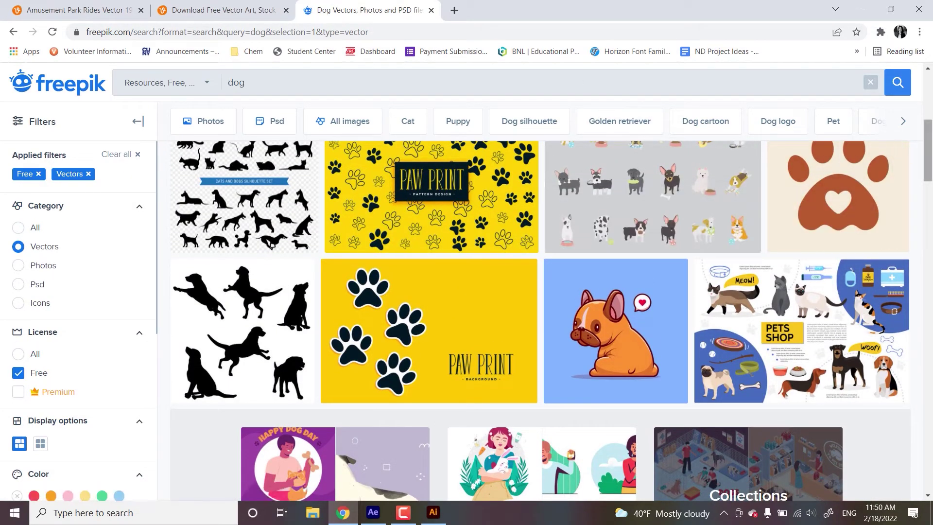
{"action": "scroll", "coordinate": [651, 194], "scroll_direction": "down", "scroll_amount": 5}
{"action": "left_click_drag", "start_coordinate": [927, 190], "coordinate": [642, 3]}
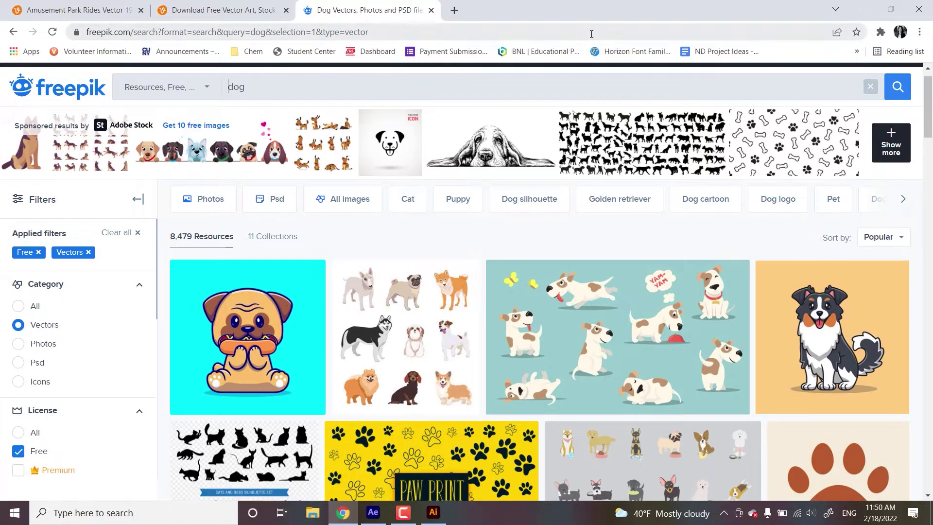
{"action": "left_click", "coordinate": [238, 9]}
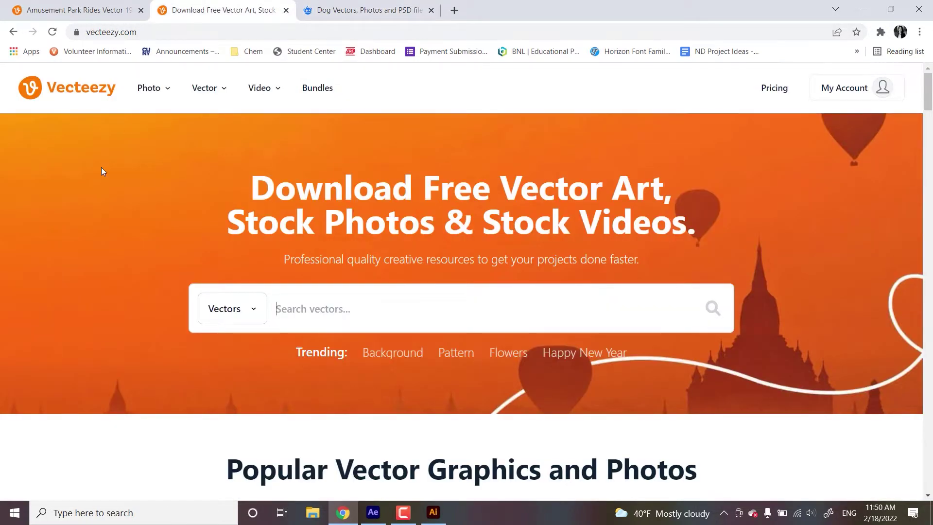
Step: On Vecteezy, limit the search to Vectors and enter 'dog'
{"action": "left_click", "coordinate": [348, 4]}
{"action": "left_click", "coordinate": [236, 3]}
{"action": "left_click", "coordinate": [255, 311]}
{"action": "left_click", "coordinate": [231, 331]}
{"action": "type", "text": "dog"}
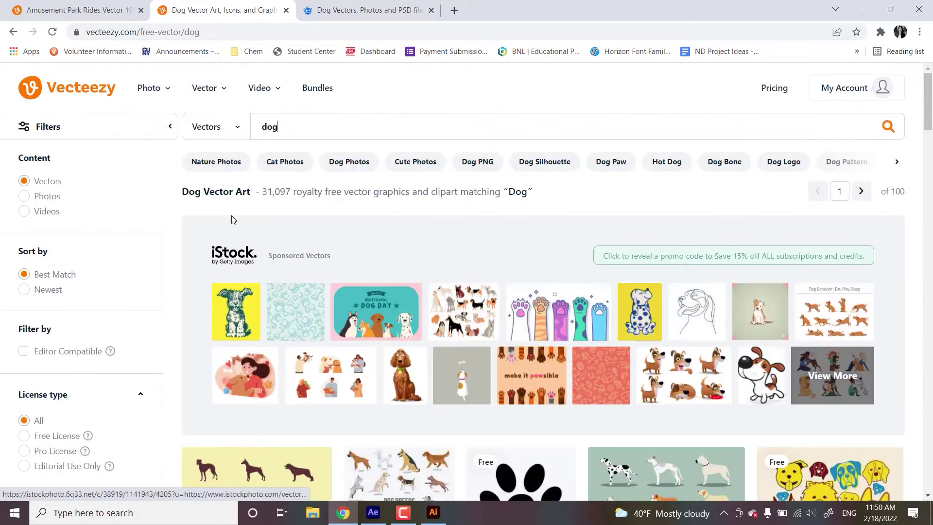
Step: Filter the dog results to Free License, browse them, and open the Amusement Park Rides Vector page
{"action": "left_click", "coordinate": [25, 437]}
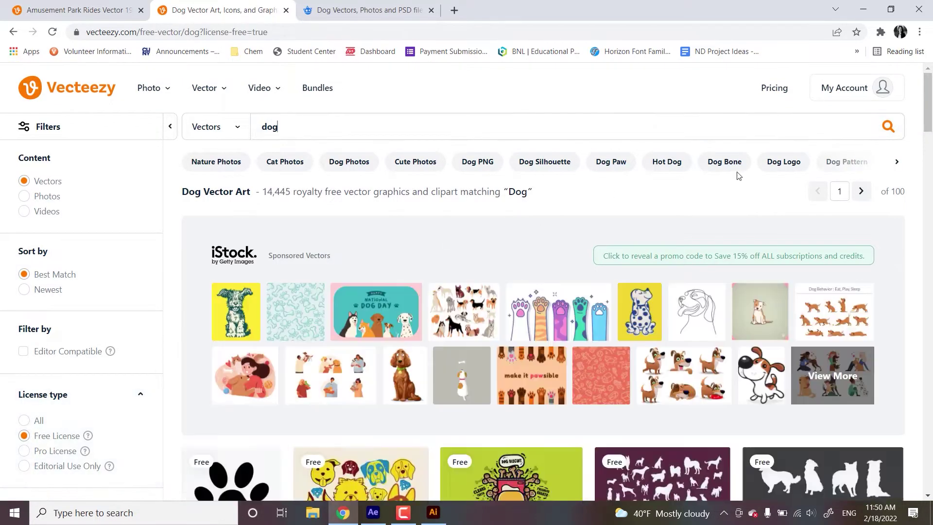
{"action": "scroll", "coordinate": [542, 340], "scroll_direction": "down", "scroll_amount": 6}
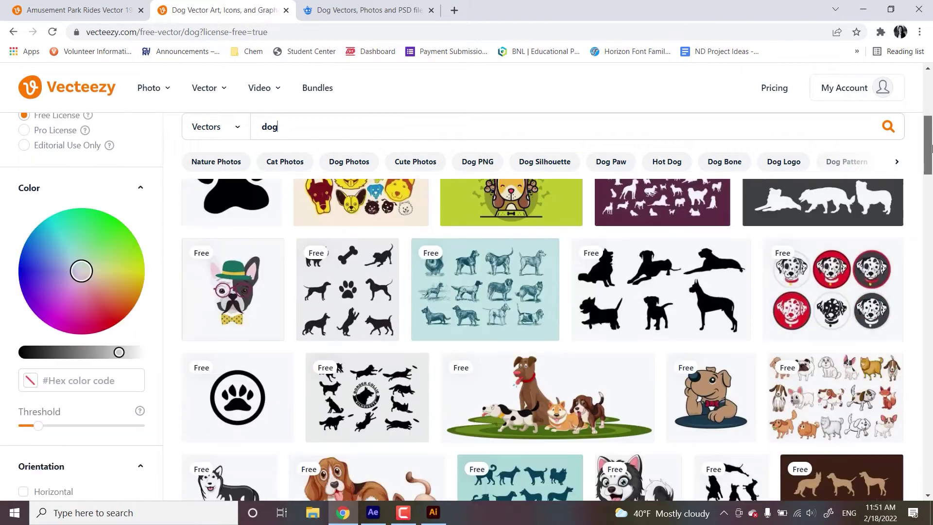
{"action": "scroll", "coordinate": [930, 130], "scroll_direction": "up", "scroll_amount": 3}
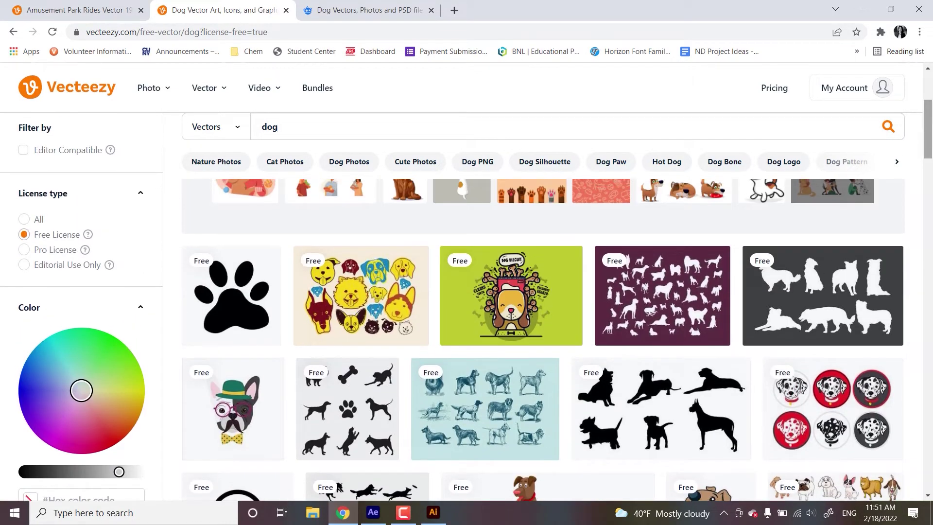
{"action": "right_click", "coordinate": [931, 179]}
{"action": "left_click", "coordinate": [932, 144]}
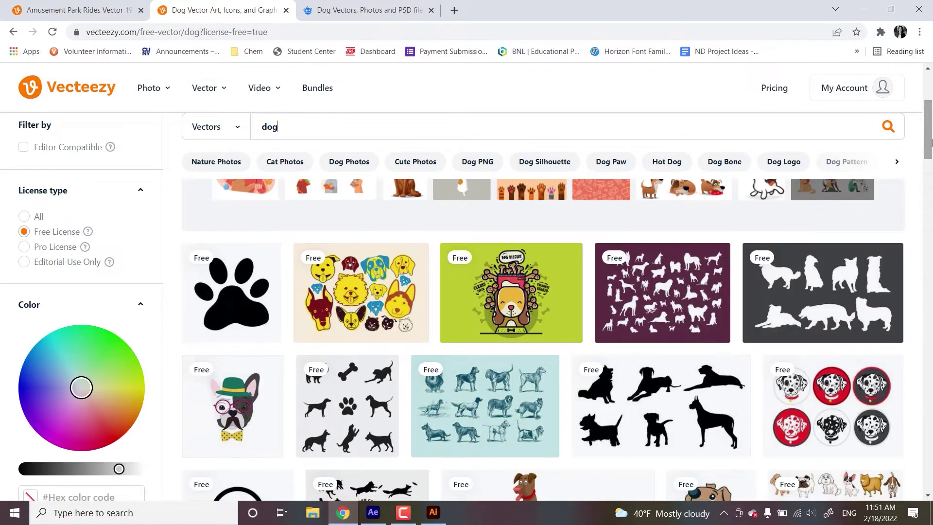
{"action": "mouse_move", "coordinate": [931, 144]}
{"action": "left_mouse_down"}
{"action": "mouse_move", "coordinate": [931, 198]}
{"action": "mouse_move", "coordinate": [932, 150]}
{"action": "left_mouse_up"}
{"action": "left_click", "coordinate": [64, 5]}
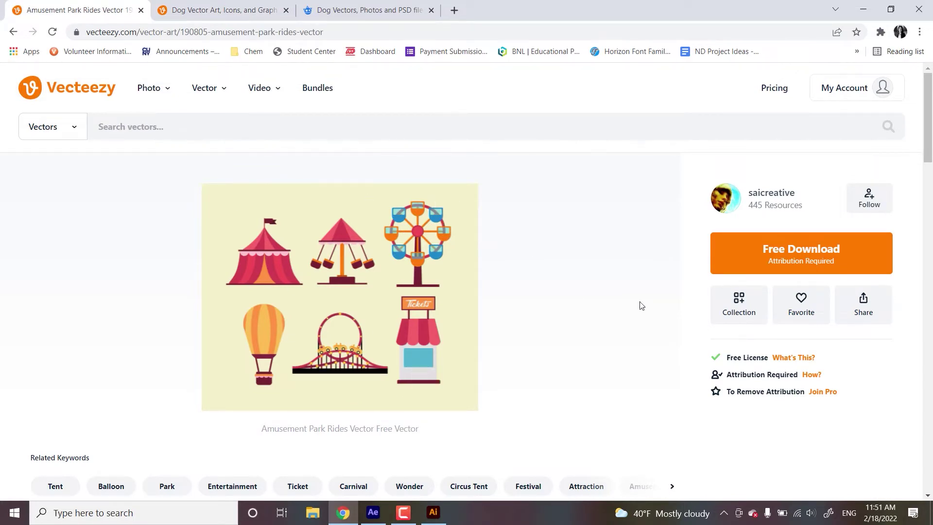
Step: Copy the attribution link and download the Amusement Park Rides vector under the free license
{"action": "left_click", "coordinate": [810, 262]}
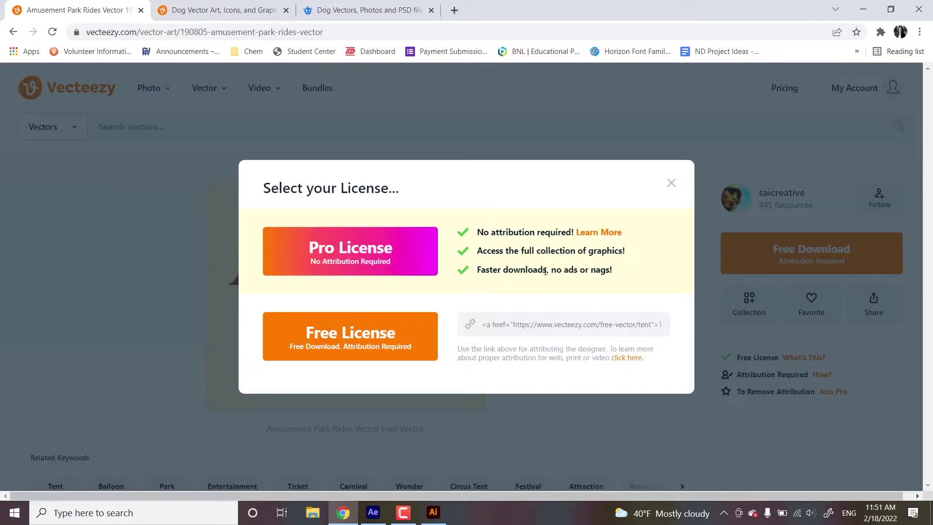
{"action": "left_click", "coordinate": [496, 326]}
{"action": "left_click", "coordinate": [342, 339]}
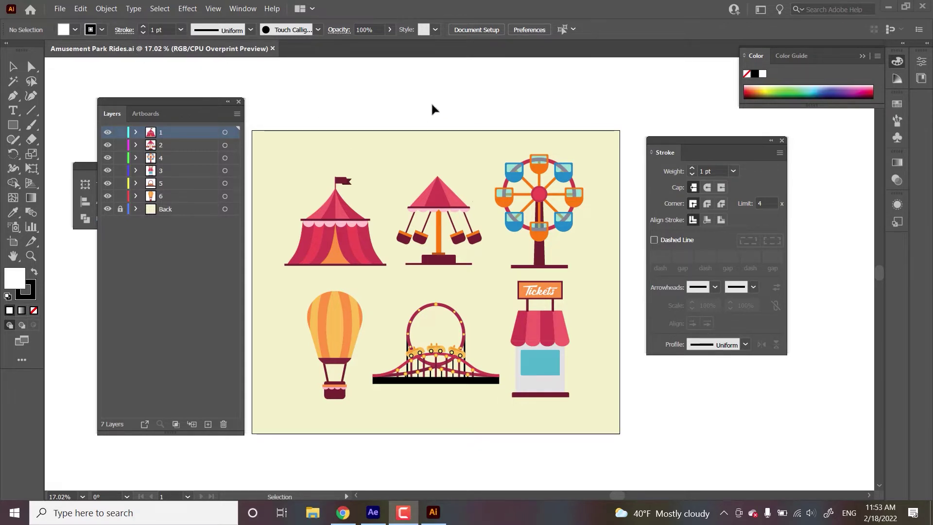
Step: Check the Save As format list, keeping Adobe Illustrator, then close the dialog without saving
{"action": "left_click", "coordinate": [59, 9]}
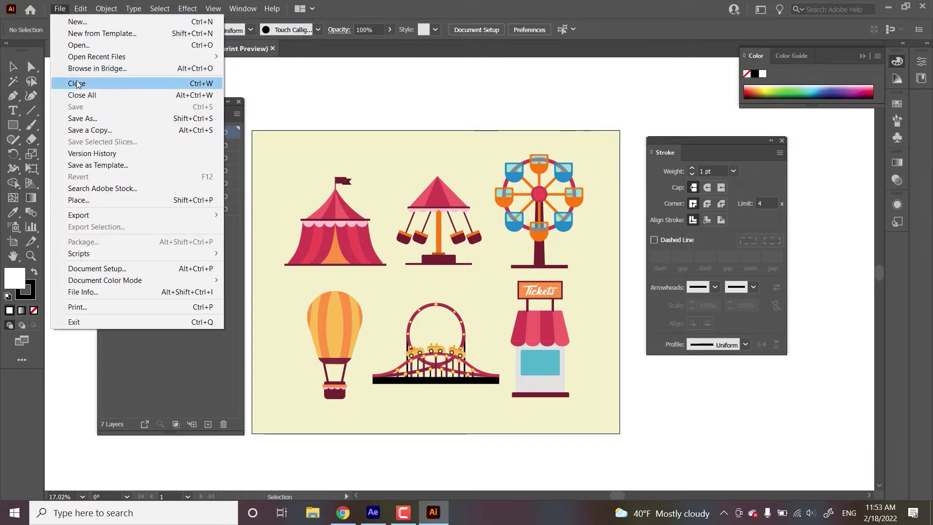
{"action": "left_click", "coordinate": [94, 119]}
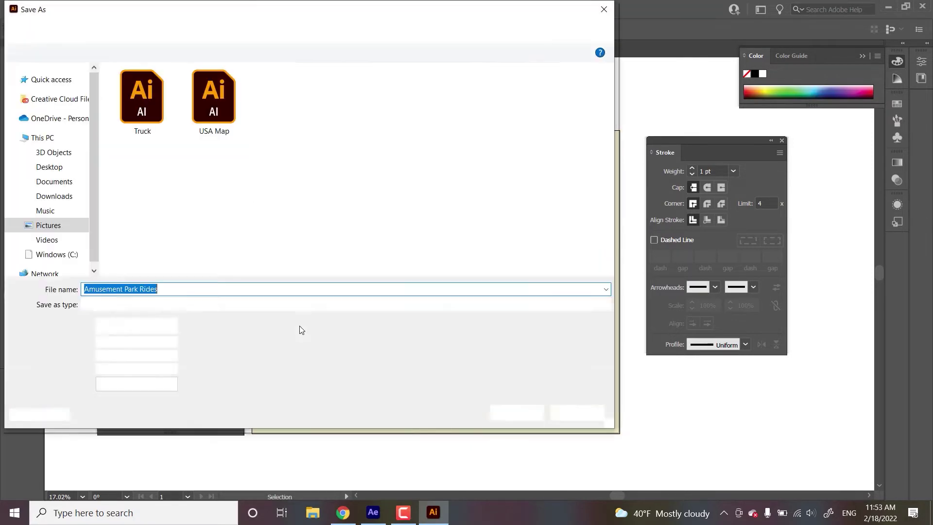
{"action": "left_click", "coordinate": [169, 304]}
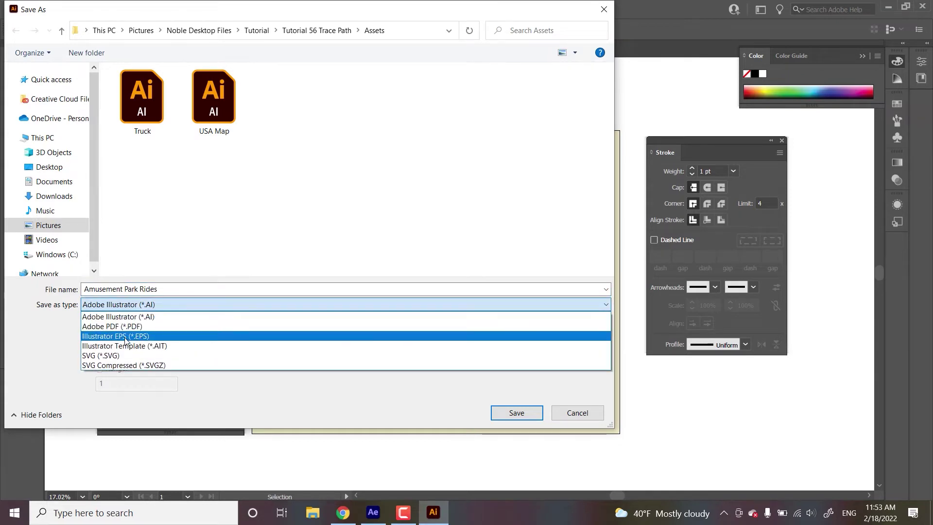
{"action": "left_click", "coordinate": [600, 15]}
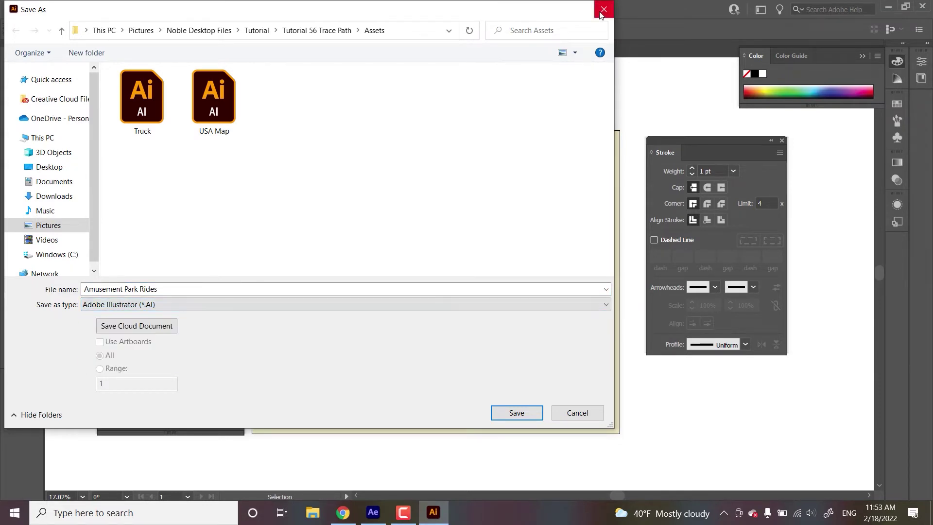
{"action": "left_click", "coordinate": [601, 11]}
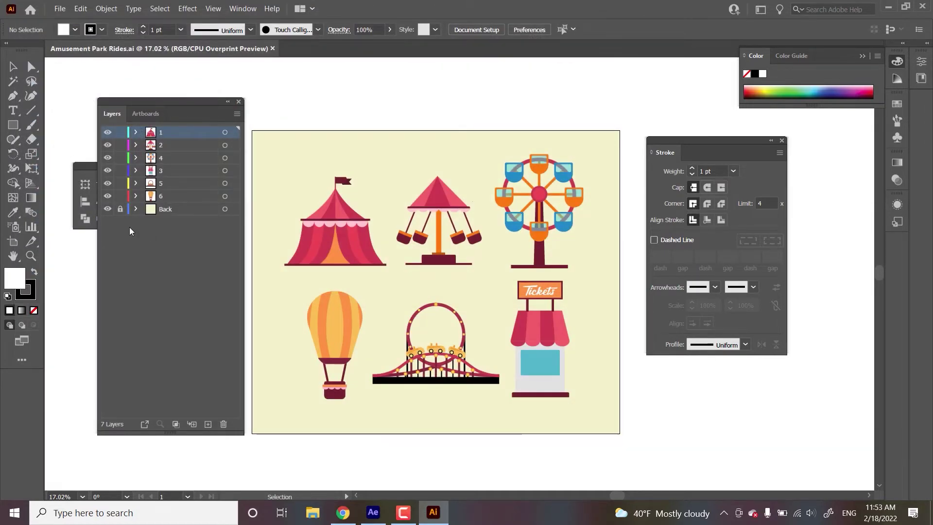
Step: Unlock the Back layer, delete its pale-yellow background rectangle, and remove the empty layer
{"action": "left_click", "coordinate": [120, 209]}
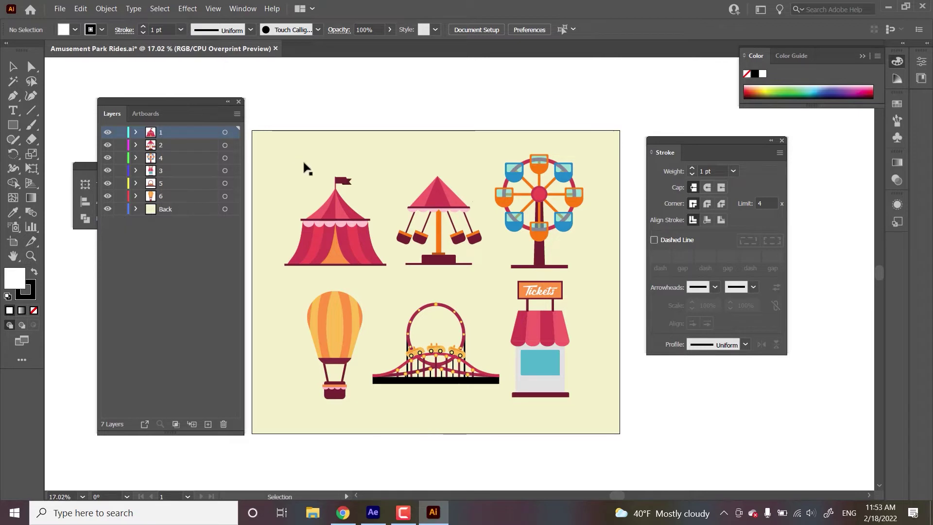
{"action": "left_click", "coordinate": [303, 166]}
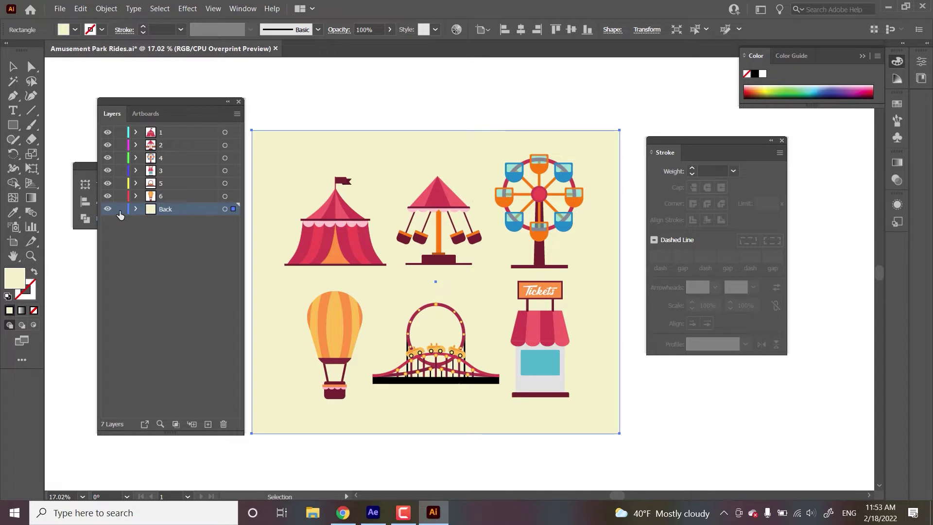
{"action": "key", "text": "Delete"}
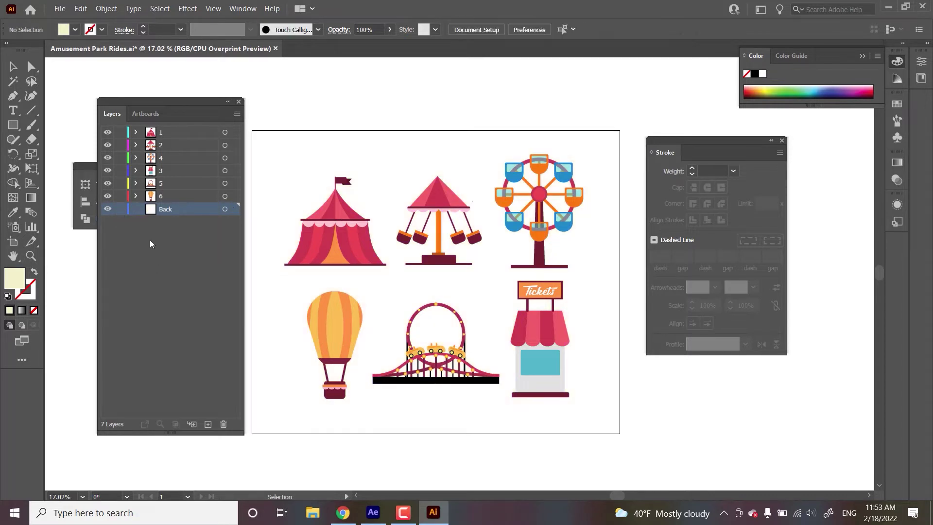
{"action": "left_click", "coordinate": [223, 423]}
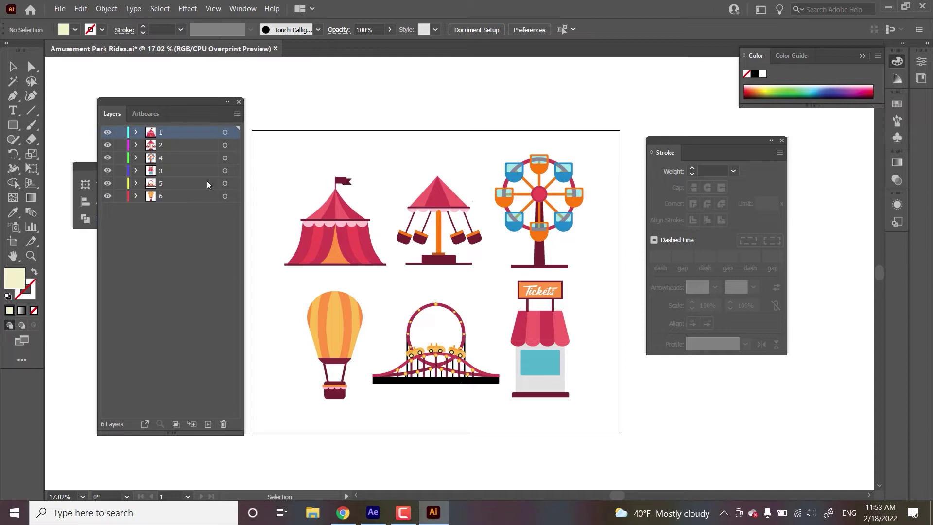
Step: Delete ride layers 1, 2, 3, 5 and 6, confirming removal of their artwork
{"action": "left_click", "coordinate": [152, 146], "text": "ctrl"}
{"action": "left_click", "coordinate": [153, 171], "text": "ctrl"}
{"action": "left_click", "coordinate": [157, 183], "text": "ctrl"}
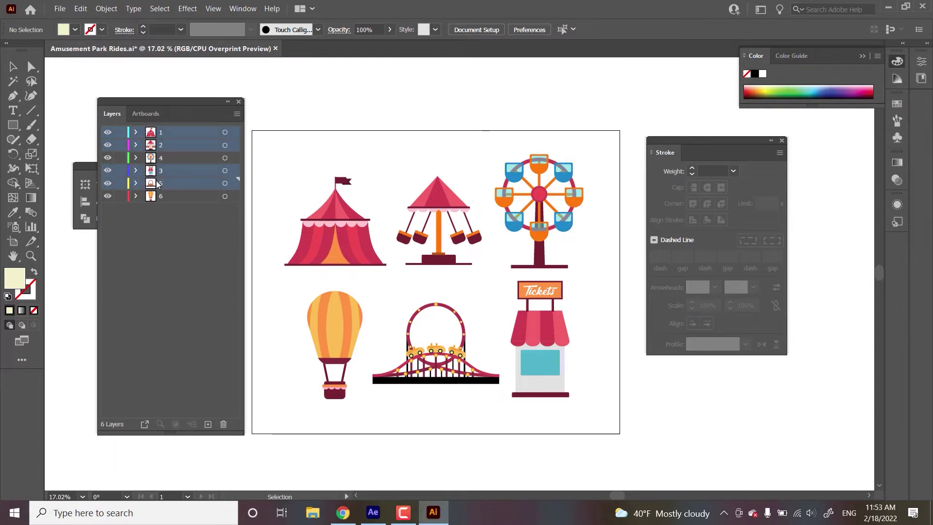
{"action": "left_click", "coordinate": [159, 196], "text": "ctrl"}
{"action": "left_click", "coordinate": [223, 424]}
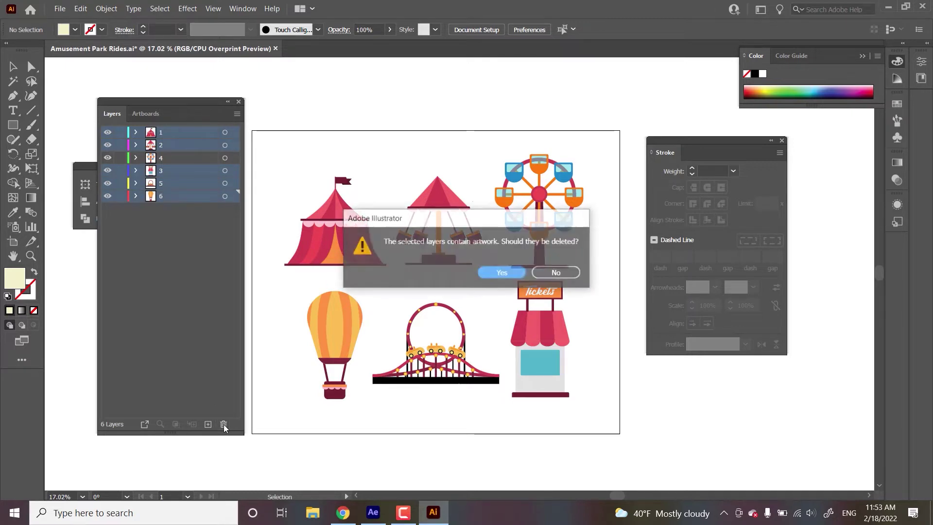
{"action": "left_click", "coordinate": [496, 271]}
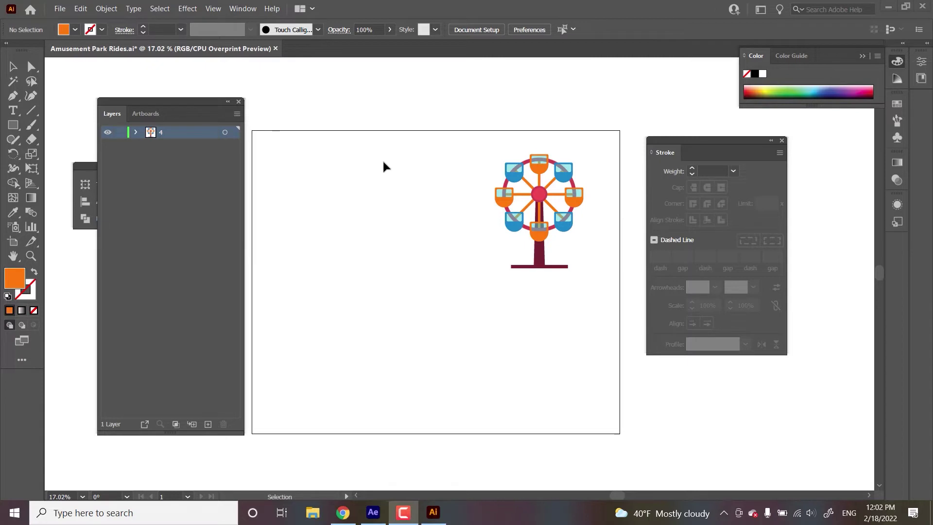
Step: Ungroup the Ferris wheel artwork in layer 4 and check the separated rim
{"action": "left_click", "coordinate": [534, 167]}
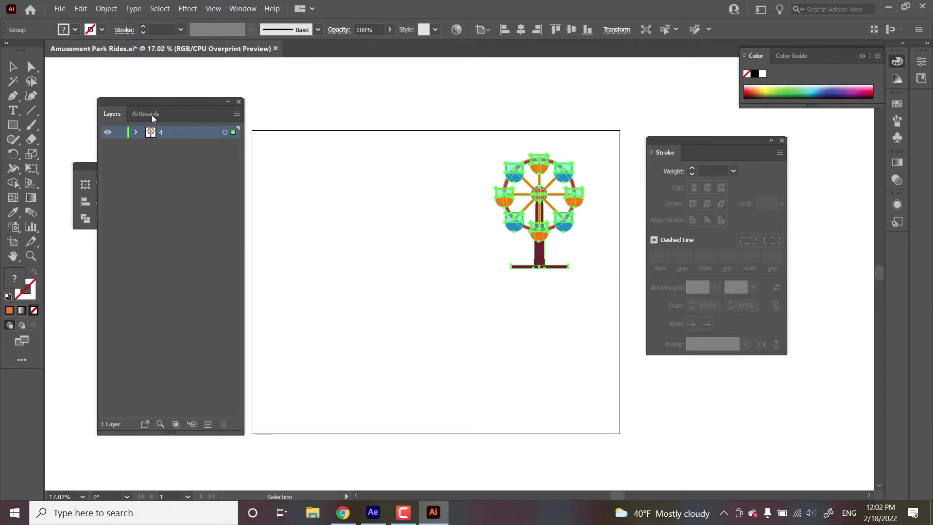
{"action": "left_click", "coordinate": [135, 132]}
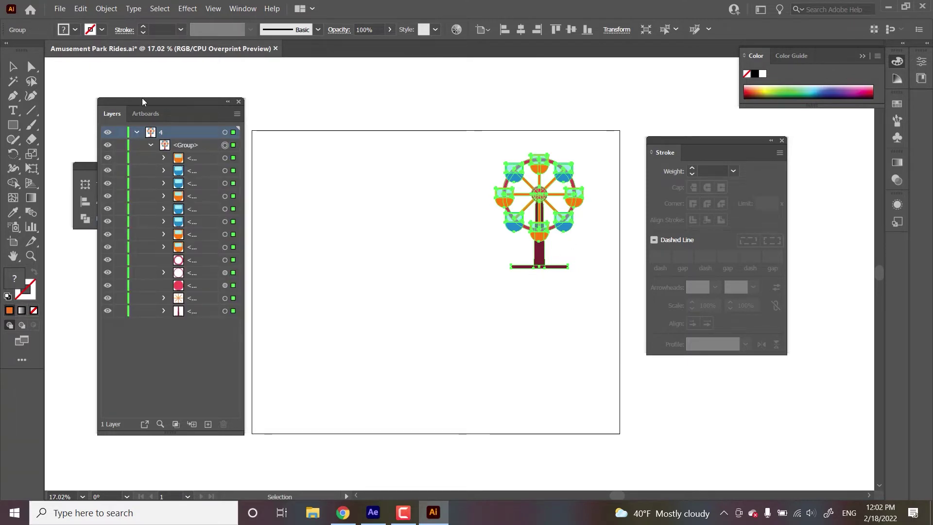
{"action": "left_click", "coordinate": [106, 9]}
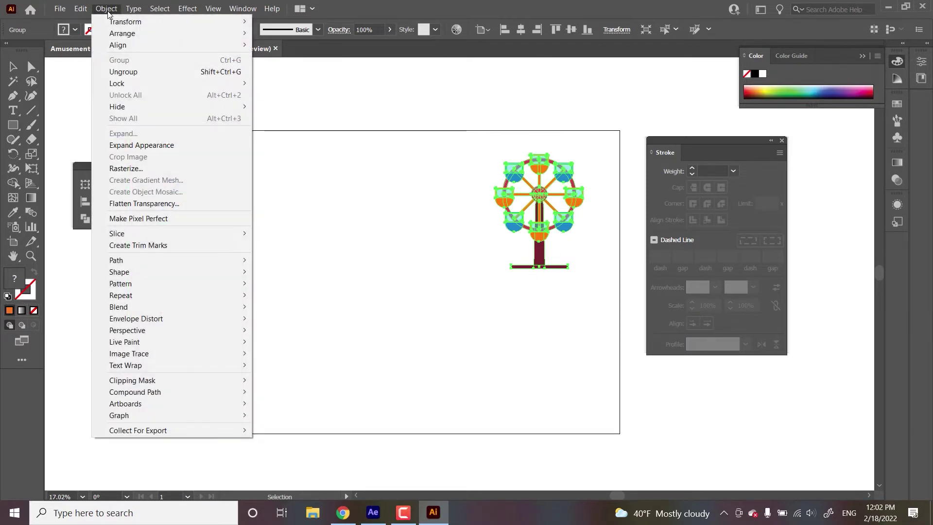
{"action": "left_click", "coordinate": [132, 77]}
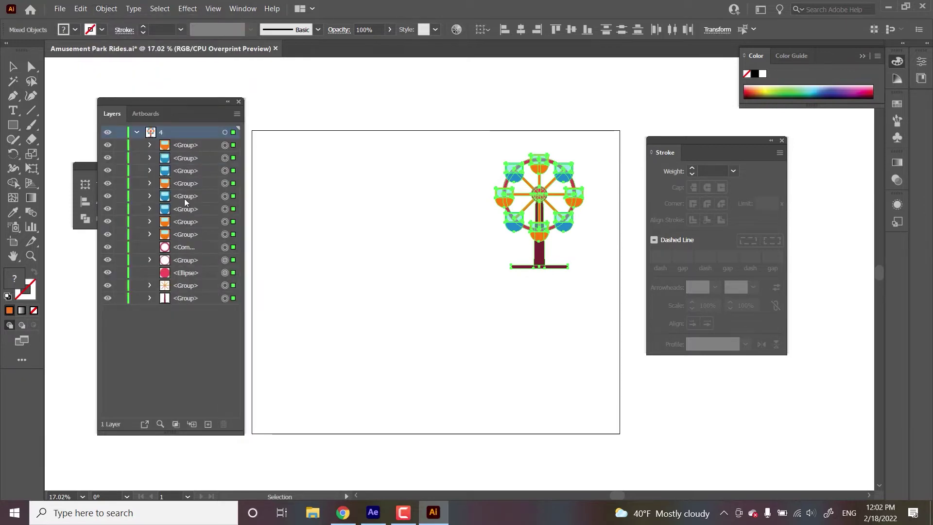
{"action": "left_click", "coordinate": [425, 203]}
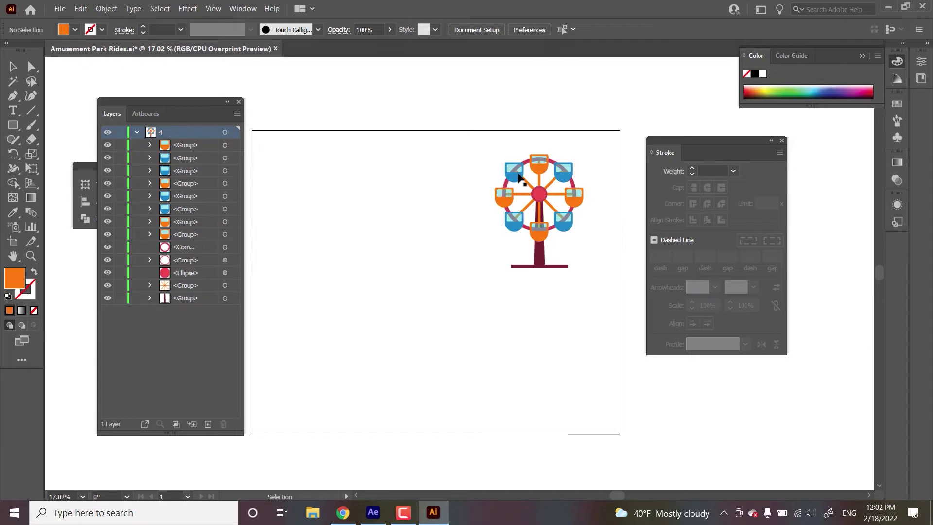
{"action": "left_click", "coordinate": [518, 178]}
{"action": "left_click", "coordinate": [424, 206]}
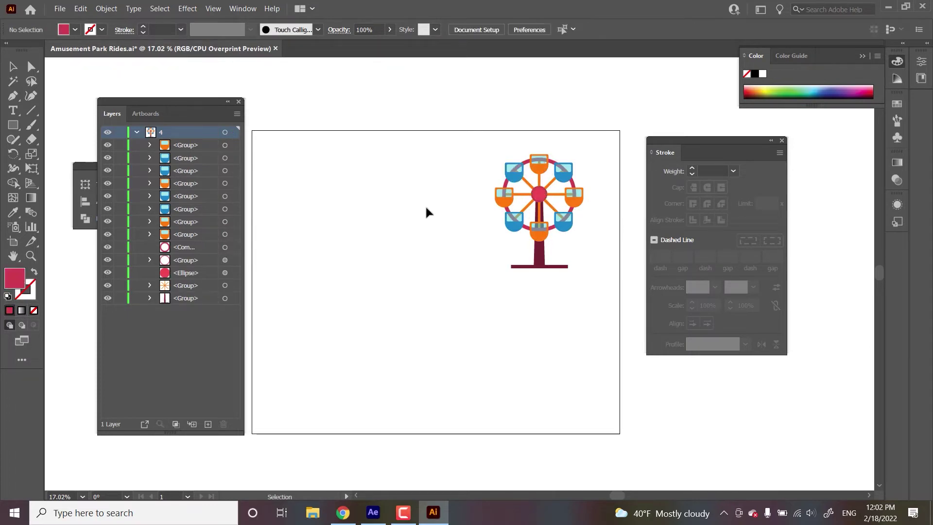
Step: Release the wheel parts to Layers 2–14 in sequence and move them out of the emptied layer 4
{"action": "left_click", "coordinate": [237, 114]}
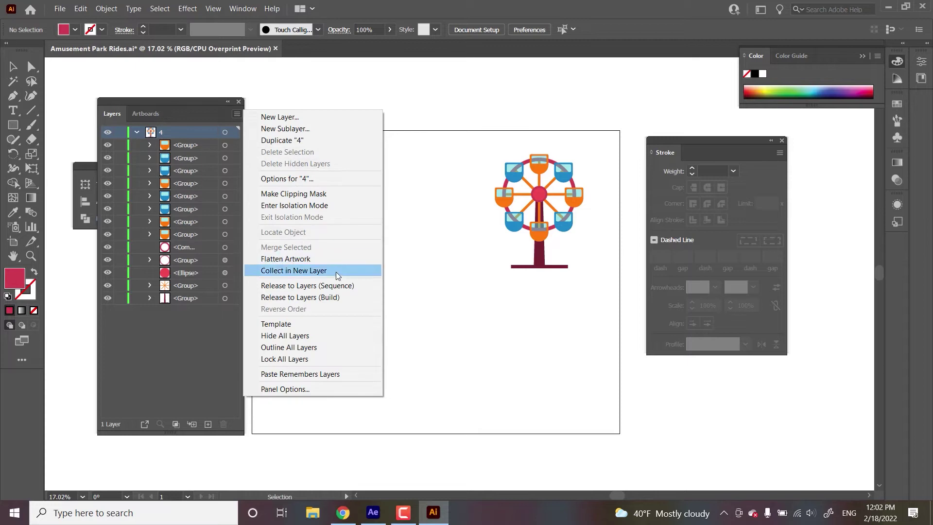
{"action": "left_click", "coordinate": [338, 286]}
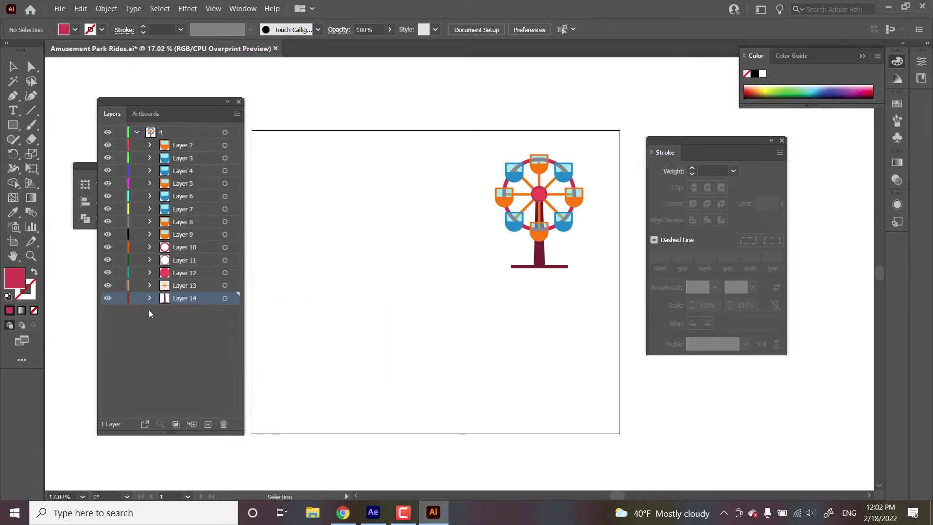
{"action": "left_click", "coordinate": [188, 145], "text": "shift"}
{"action": "mouse_move", "coordinate": [188, 145]}
{"action": "left_mouse_down"}
{"action": "mouse_move", "coordinate": [195, 168]}
{"action": "mouse_move", "coordinate": [179, 130]}
{"action": "left_mouse_up"}
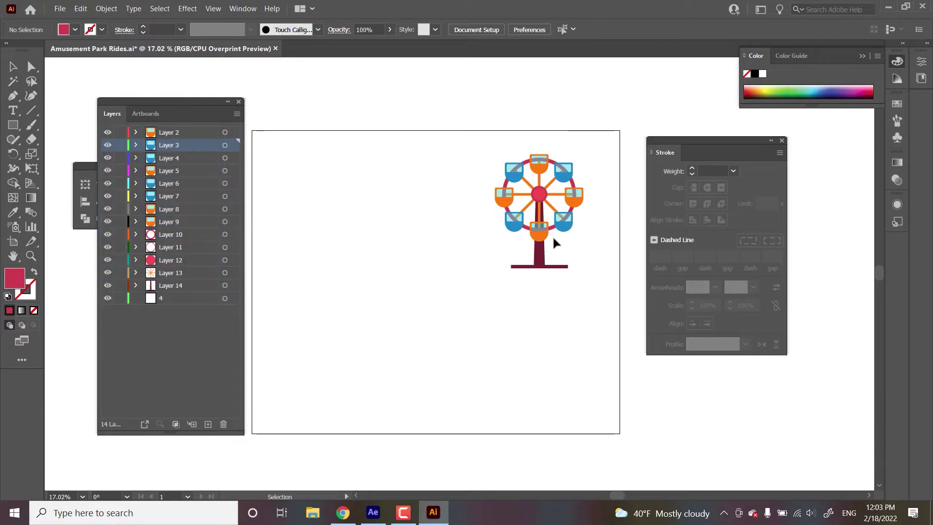
{"action": "left_click", "coordinate": [171, 297]}
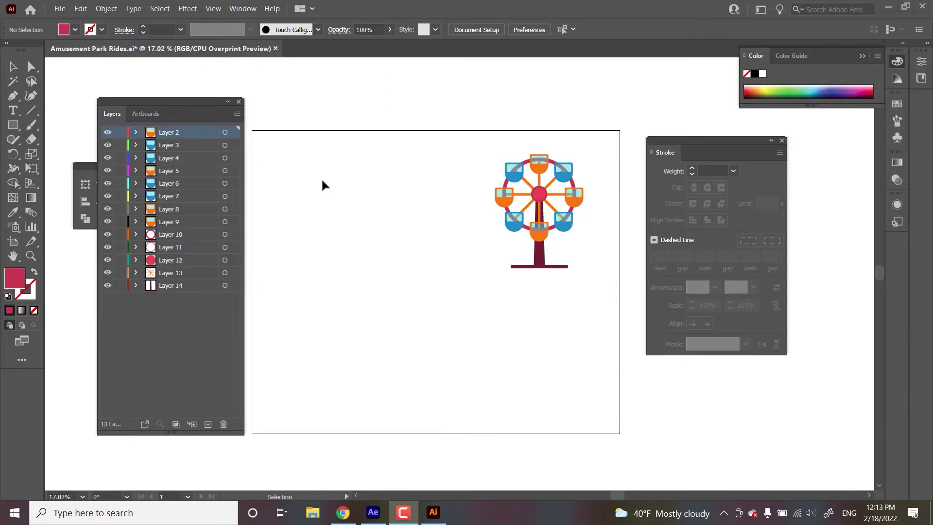
{"action": "left_click", "coordinate": [184, 235]}
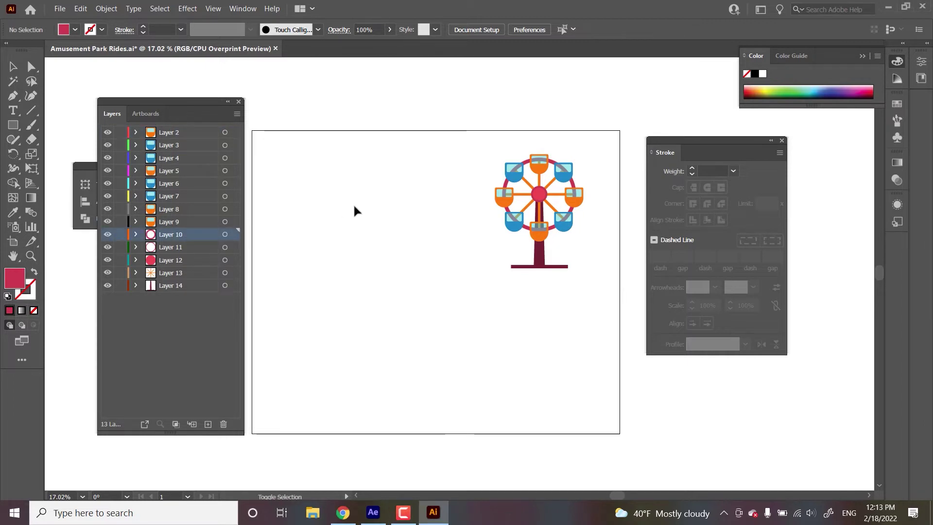
Step: Save a copy as Ferris Wheel.ai in Tutorial 54 Using AI Files > Assets, accepting the Illustrator options
{"action": "key", "text": "ctrl+shift+s"}
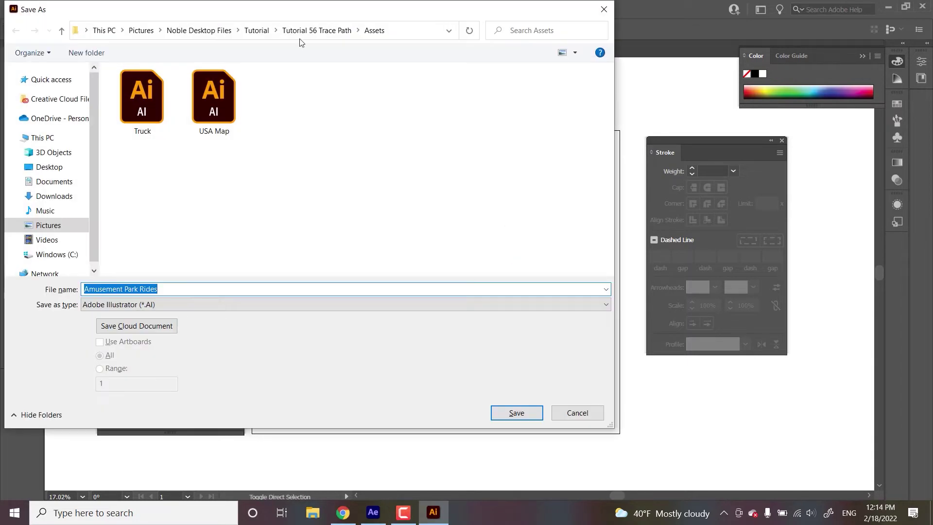
{"action": "left_click_drag", "start_coordinate": [353, 7], "coordinate": [468, 93]}
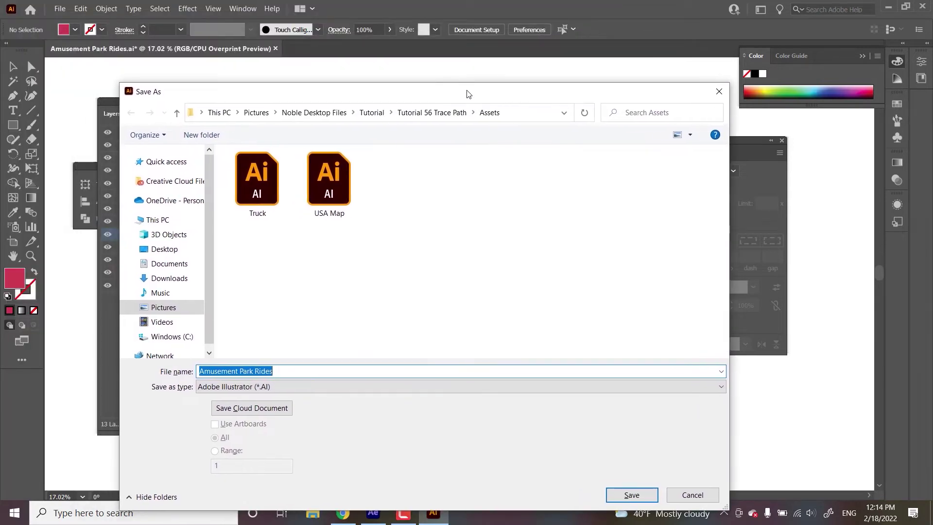
{"action": "left_click", "coordinate": [439, 119]}
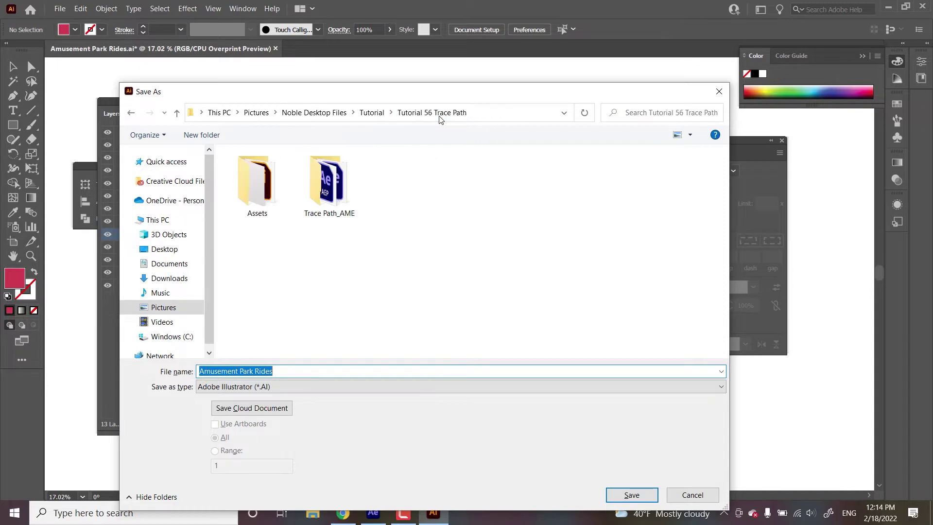
{"action": "left_click", "coordinate": [376, 118]}
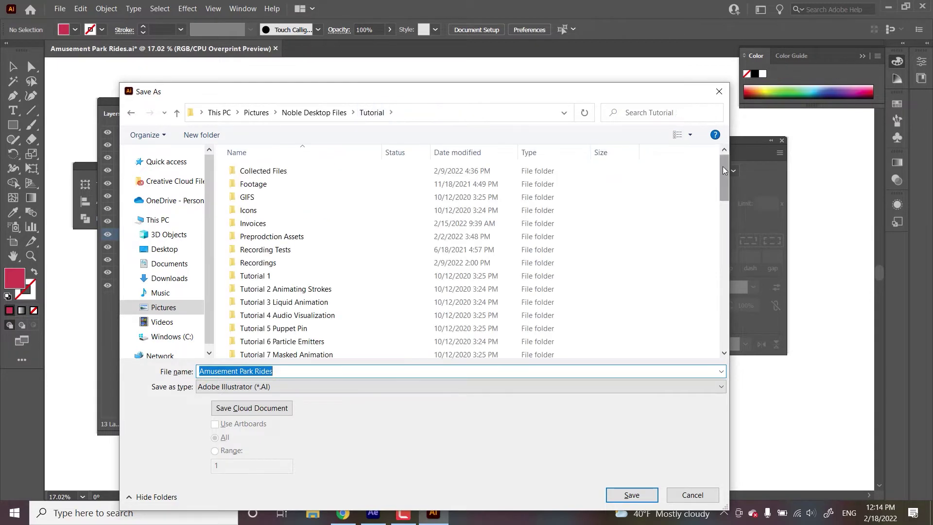
{"action": "left_click_drag", "start_coordinate": [722, 166], "coordinate": [725, 335]}
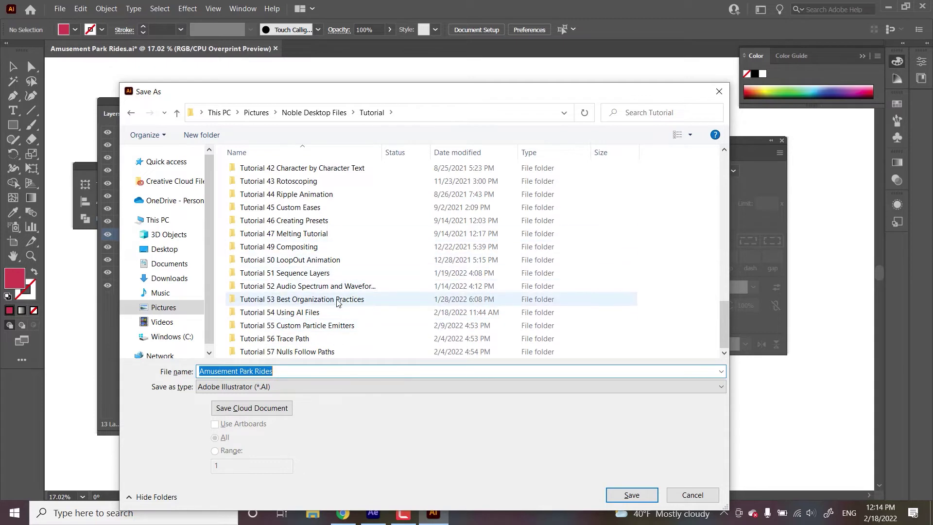
{"action": "double_click", "coordinate": [317, 312]}
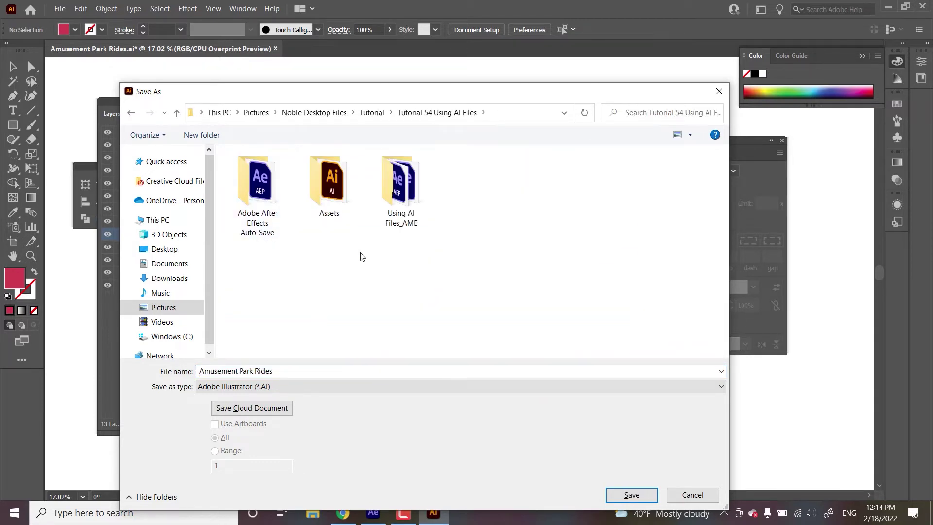
{"action": "double_click", "coordinate": [343, 194]}
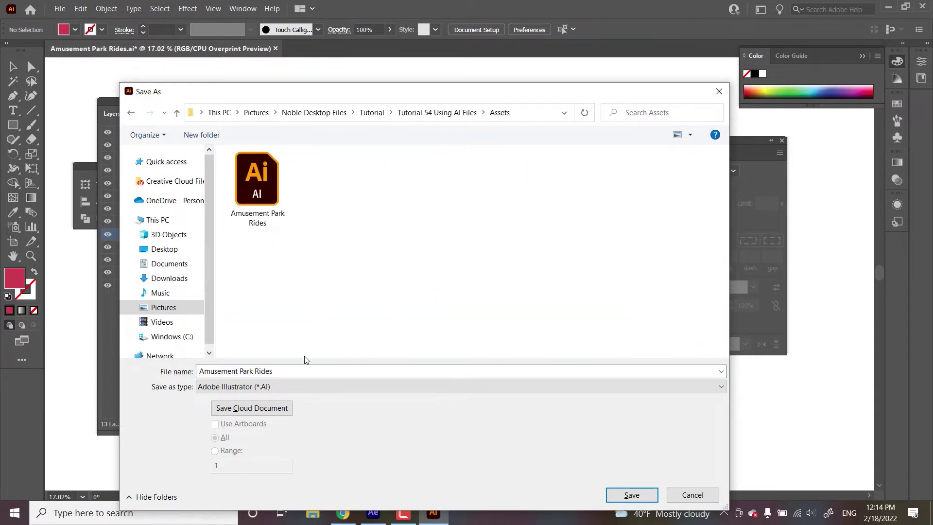
{"action": "left_click", "coordinate": [288, 367]}
{"action": "type", "text": "Fer"}
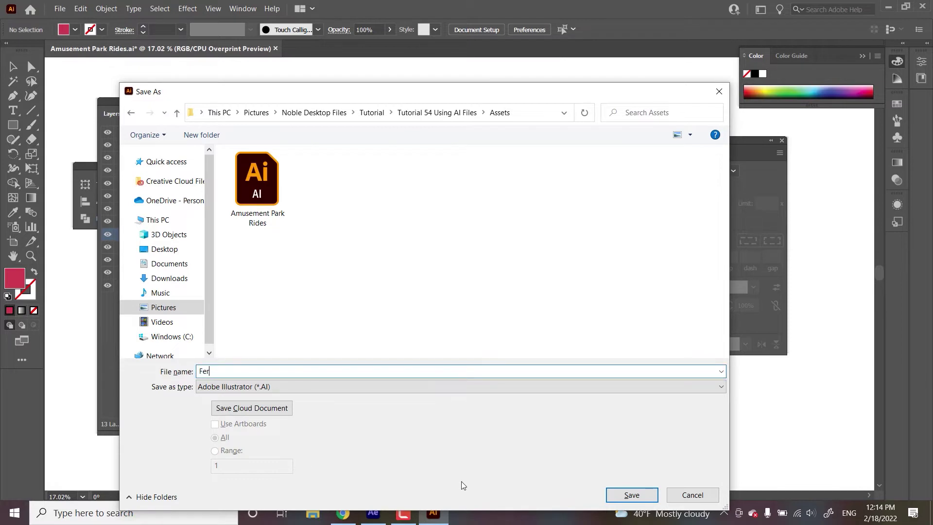
{"action": "type", "text": "ris"}
{"action": "type", "text": "Wheel"}
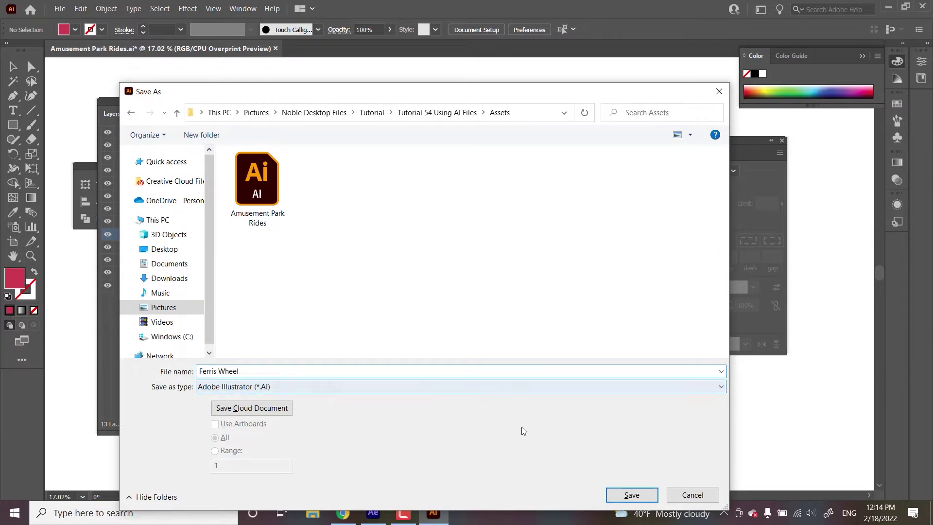
{"action": "left_click", "coordinate": [621, 495]}
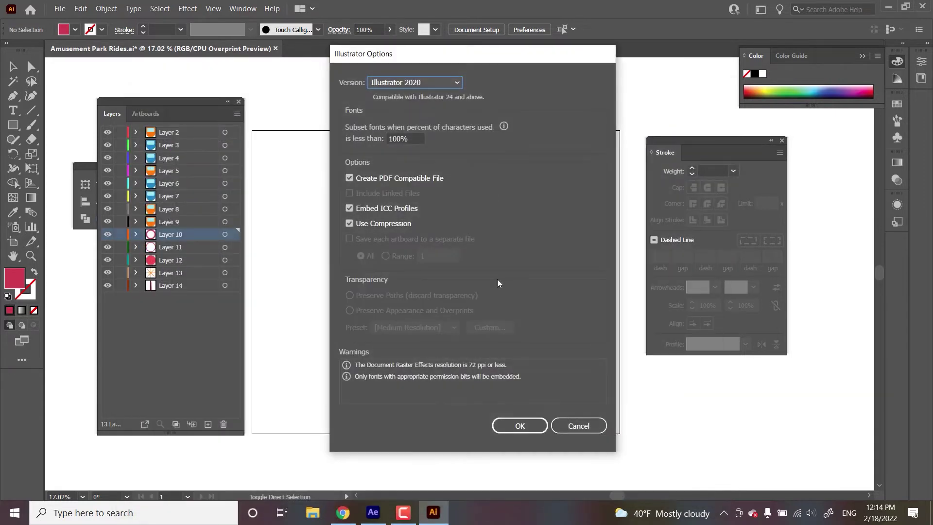
{"action": "left_click", "coordinate": [520, 428]}
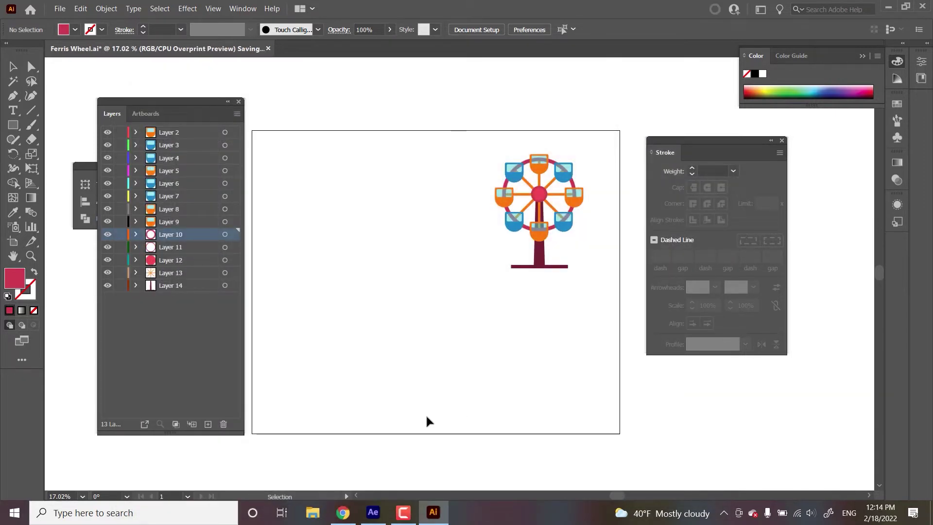
Step: Return to After Effects and open Main Comp with its Ground, Other Rides and BG Solid layers
{"action": "left_click", "coordinate": [373, 512]}
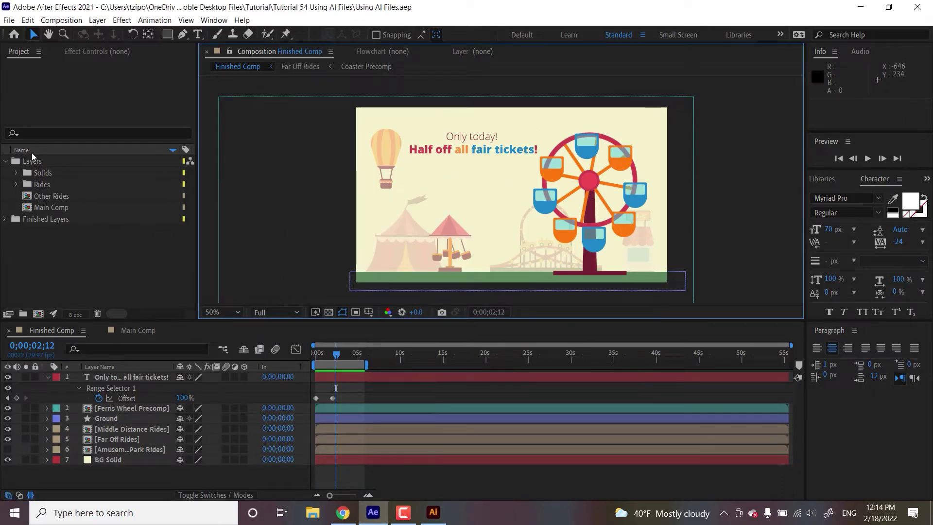
{"action": "double_click", "coordinate": [57, 206]}
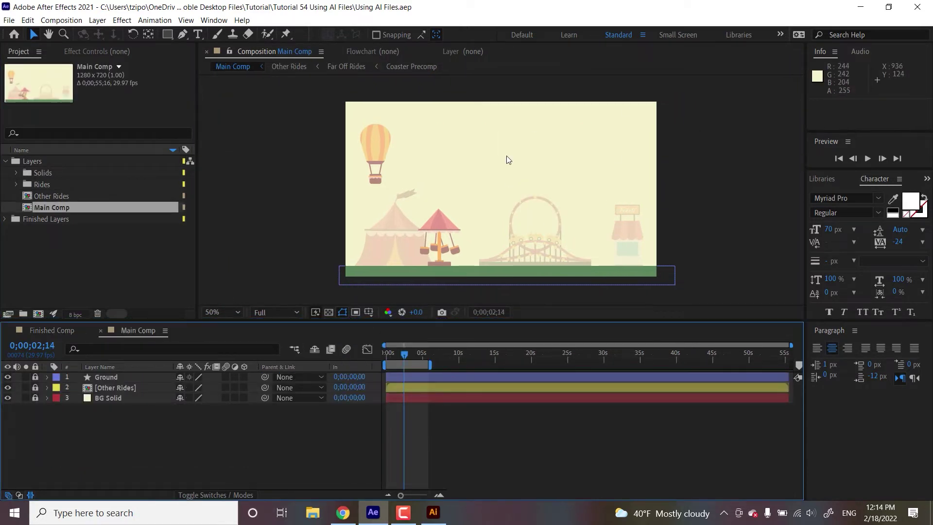
{"action": "left_click", "coordinate": [263, 231]}
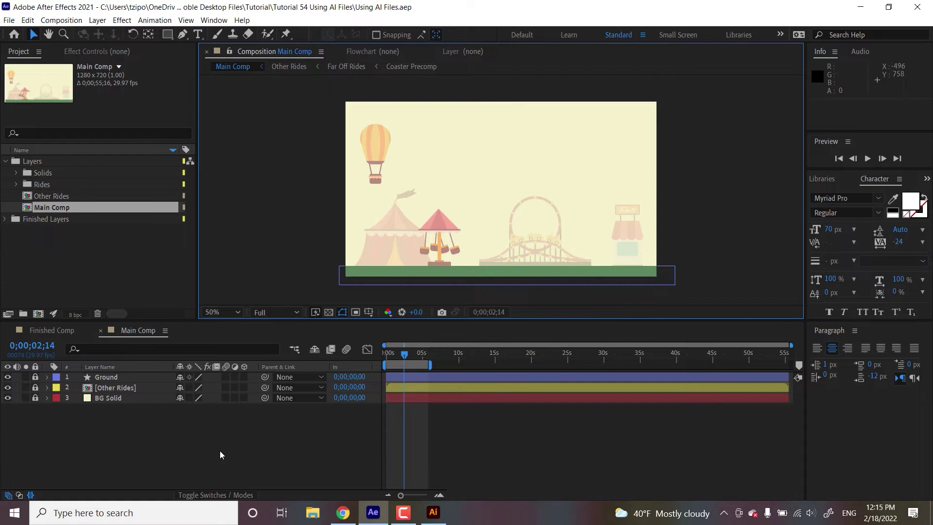
Step: Browse to Tutorial 54 Using AI Files > Assets and select Ferris Wheel.ai for import
{"action": "key", "text": "ctrl+i"}
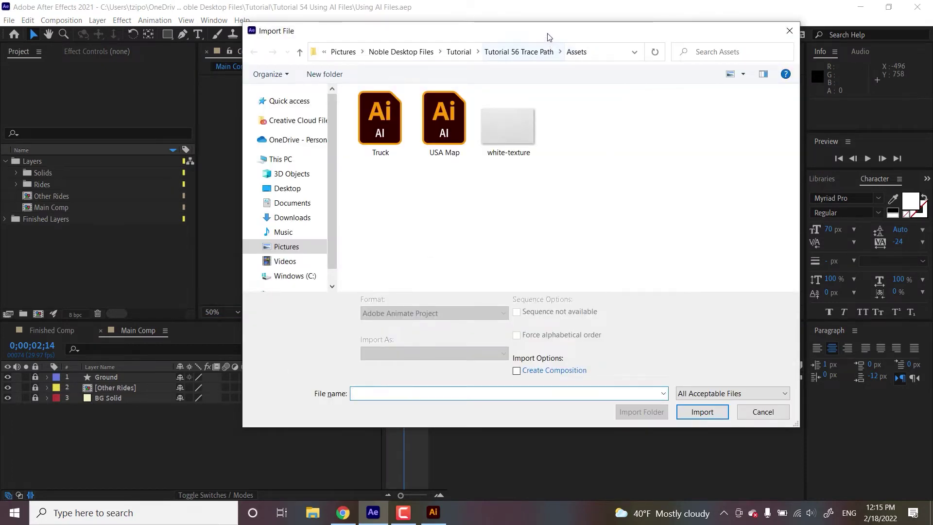
{"action": "left_click_drag", "start_coordinate": [550, 37], "coordinate": [609, 135]}
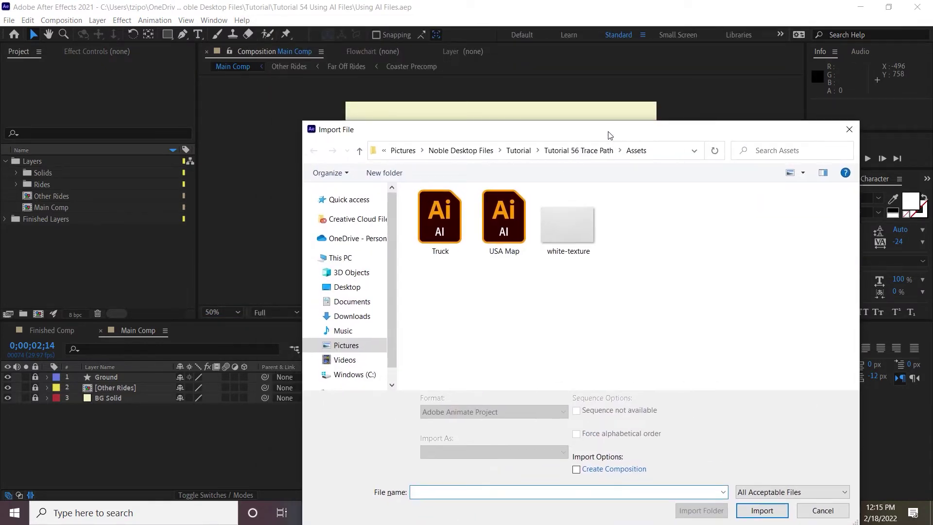
{"action": "left_click", "coordinate": [519, 152]}
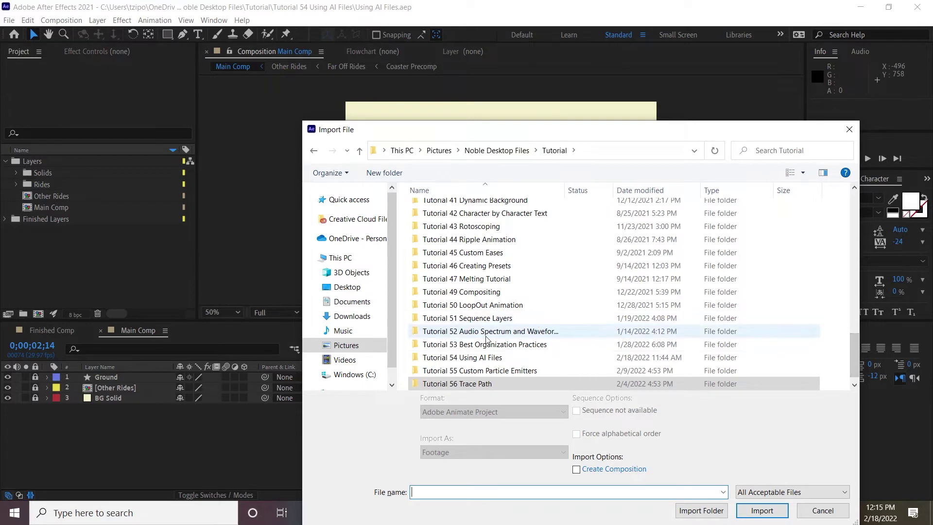
{"action": "left_click", "coordinate": [484, 358]}
{"action": "double_click", "coordinate": [485, 362]}
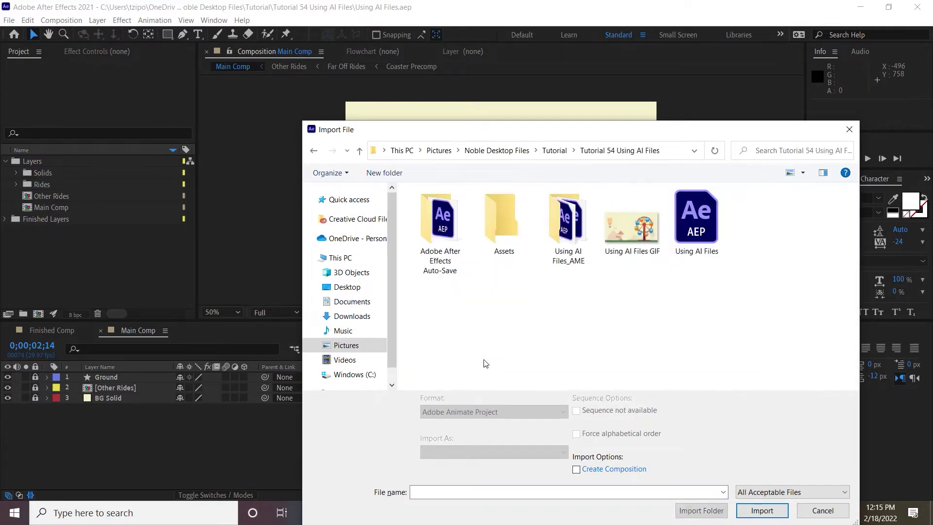
{"action": "double_click", "coordinate": [514, 251]}
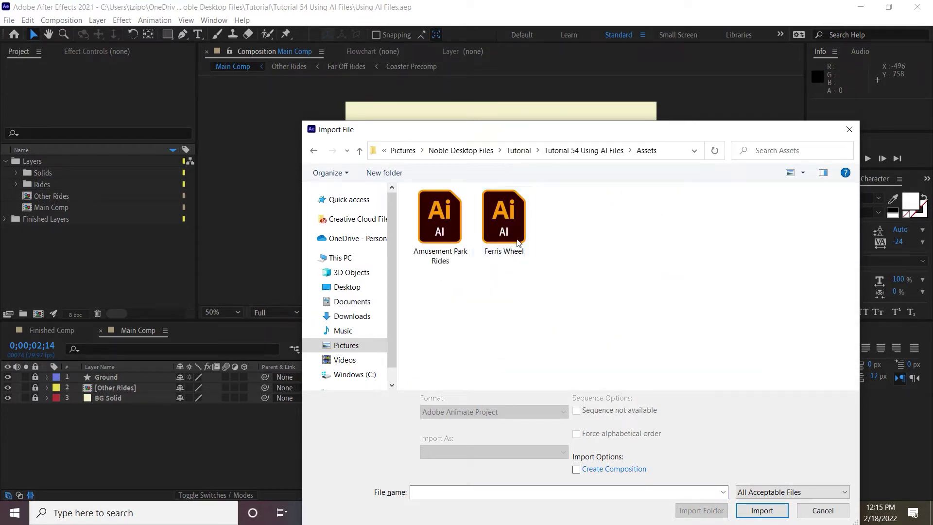
{"action": "left_click", "coordinate": [524, 224]}
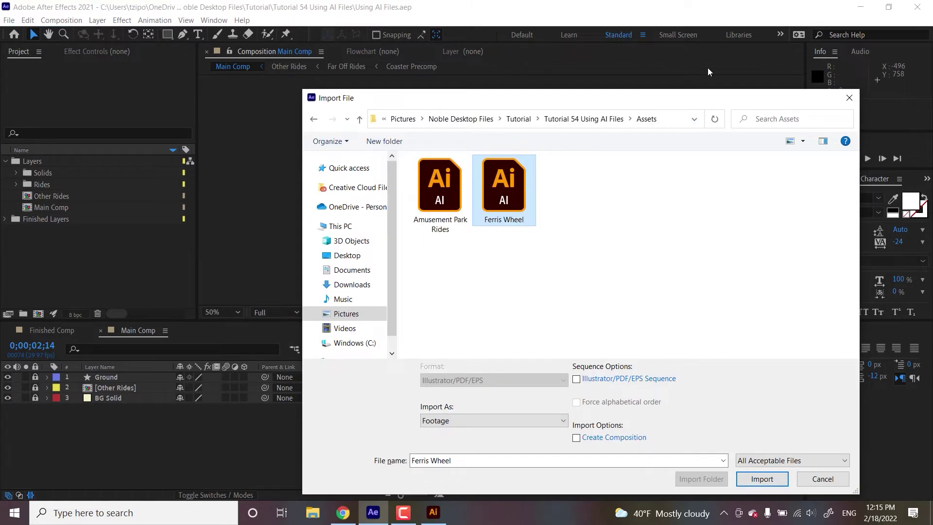
Step: Import Ferris Wheel.ai as Footage and confirm the options dialog
{"action": "left_click_drag", "start_coordinate": [656, 102], "coordinate": [631, 67]}
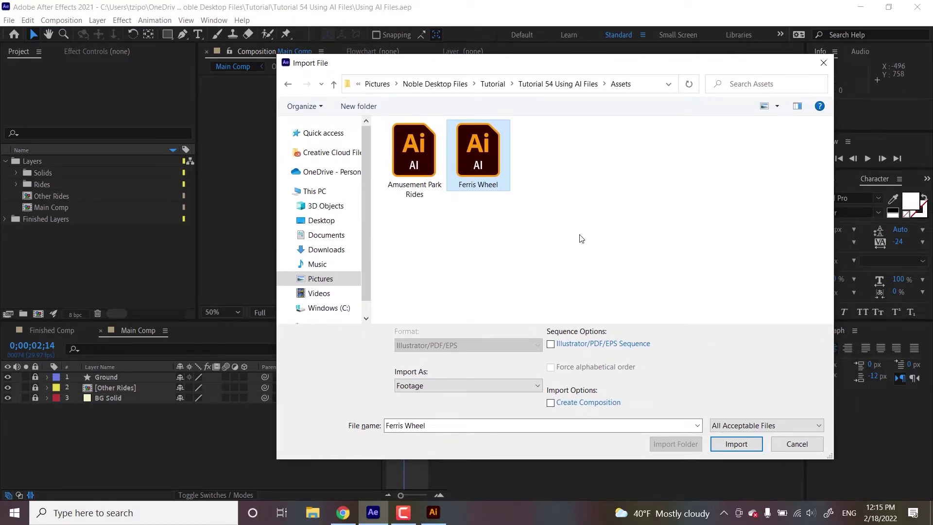
{"action": "left_click", "coordinate": [436, 389]}
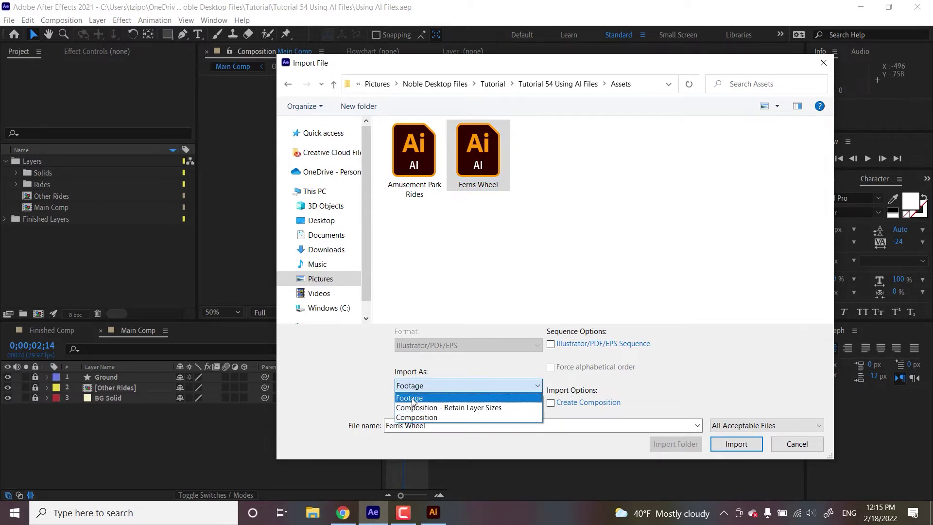
{"action": "left_click", "coordinate": [418, 403]}
{"action": "left_click", "coordinate": [731, 444]}
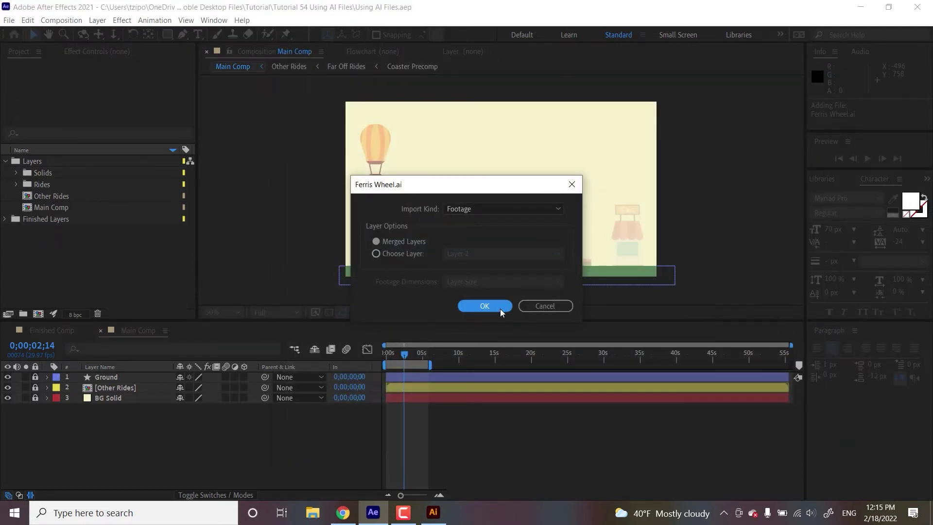
{"action": "left_click", "coordinate": [486, 306]}
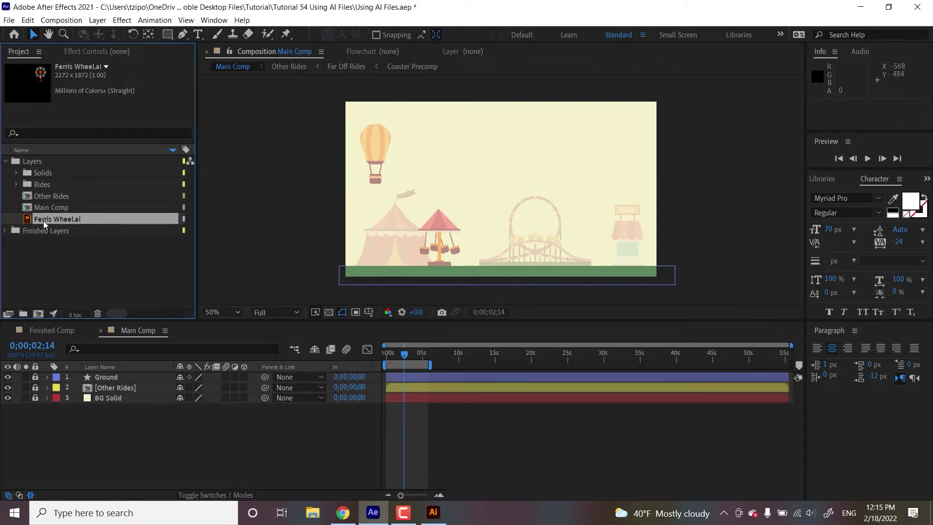
Step: Drop the flat Ferris Wheel.ai into Main Comp, test its rotation, then delete it from comp and project
{"action": "left_click_drag", "start_coordinate": [46, 218], "coordinate": [505, 207]}
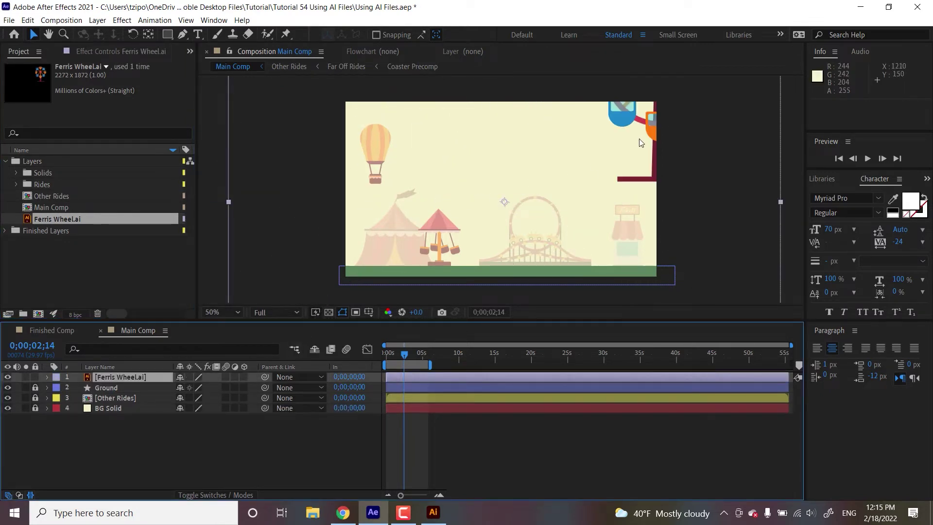
{"action": "left_click_drag", "start_coordinate": [605, 158], "coordinate": [501, 242]}
{"action": "key", "text": "r"}
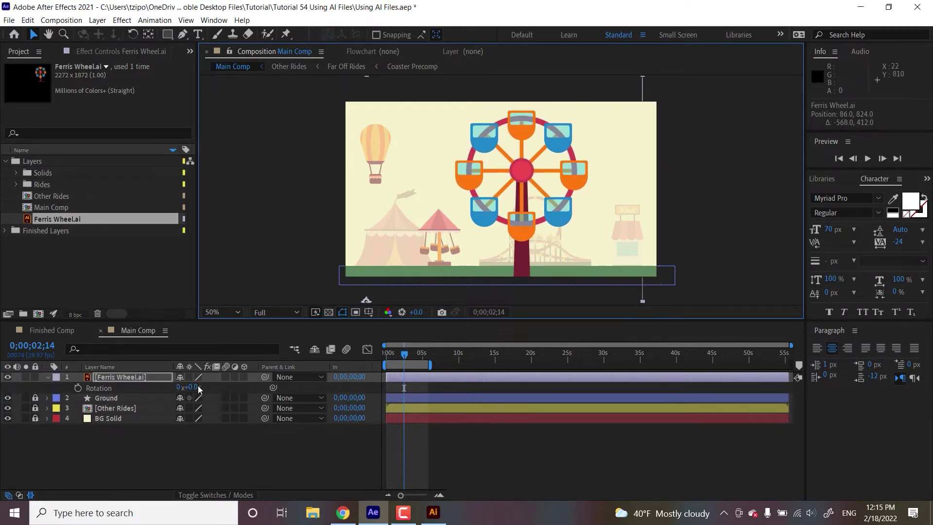
{"action": "left_click_drag", "start_coordinate": [196, 390], "coordinate": [315, 277]}
{"action": "key", "text": "ctrl+z"}
{"action": "key", "text": "ctrl+z"}
{"action": "key", "text": "ctrl+z"}
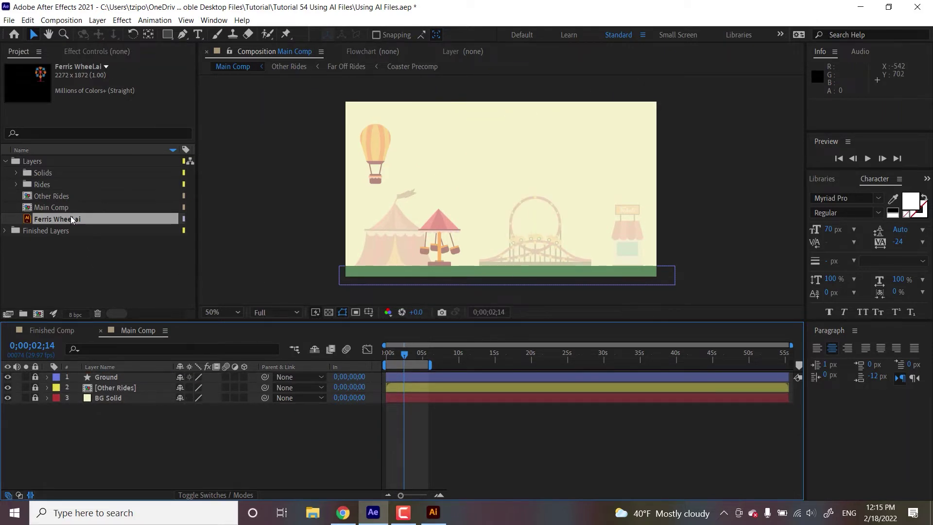
{"action": "left_click_drag", "start_coordinate": [75, 217], "coordinate": [98, 313]}
Step: Import Ferris Wheel.ai with Import As set to Composition - Retain Layer Sizes
{"action": "double_click", "coordinate": [117, 261]}
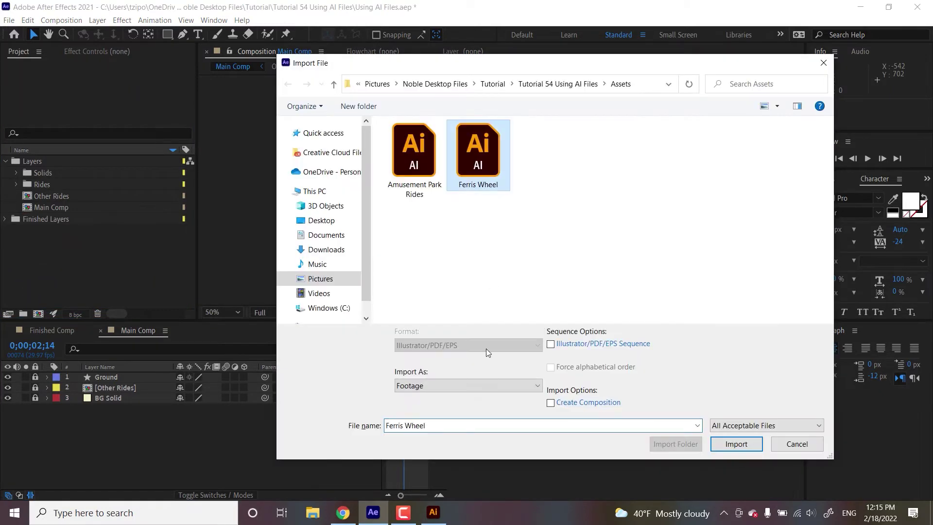
{"action": "left_click", "coordinate": [449, 386]}
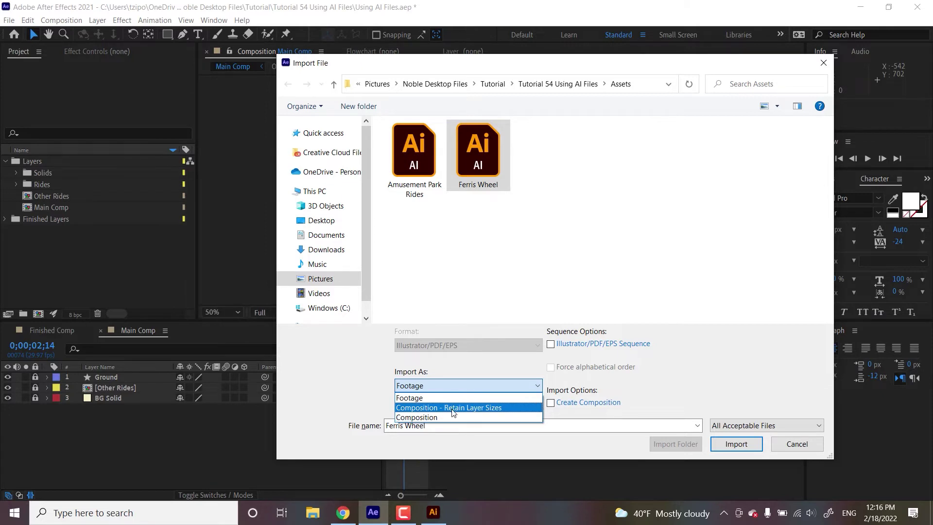
{"action": "left_click", "coordinate": [455, 408]}
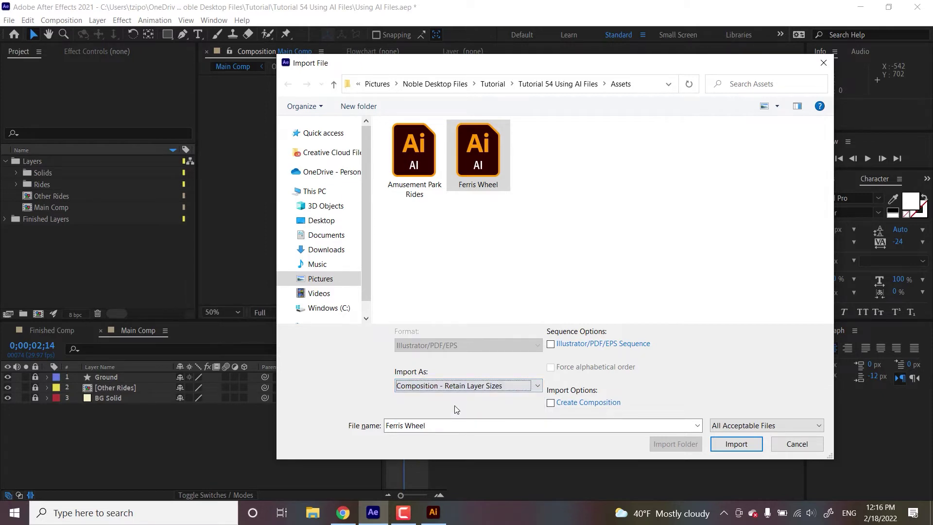
{"action": "left_click", "coordinate": [734, 443]}
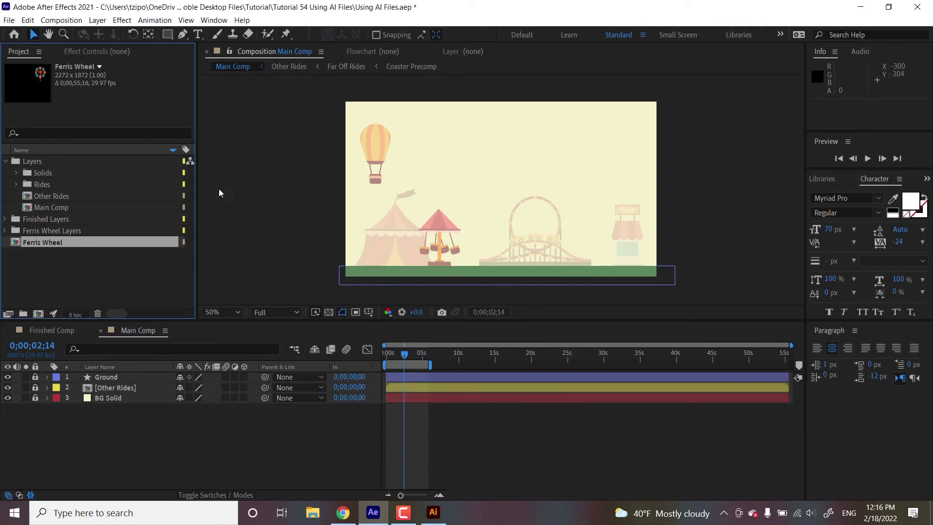
Step: Add the Ferris Wheel comp to Main Comp, shrink it, and reposition its anchor point
{"action": "left_click_drag", "start_coordinate": [38, 243], "coordinate": [536, 204]}
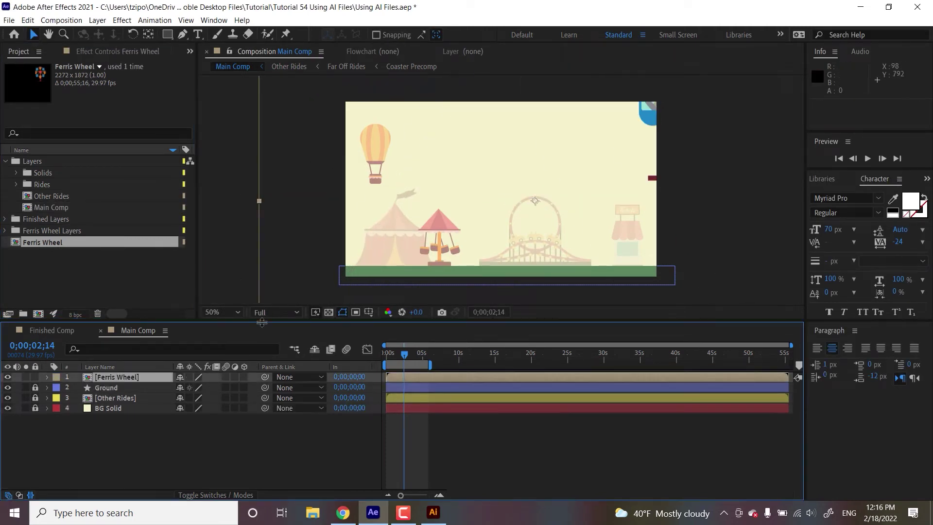
{"action": "key", "text": "s"}
{"action": "left_click_drag", "start_coordinate": [204, 387], "coordinate": [190, 387]}
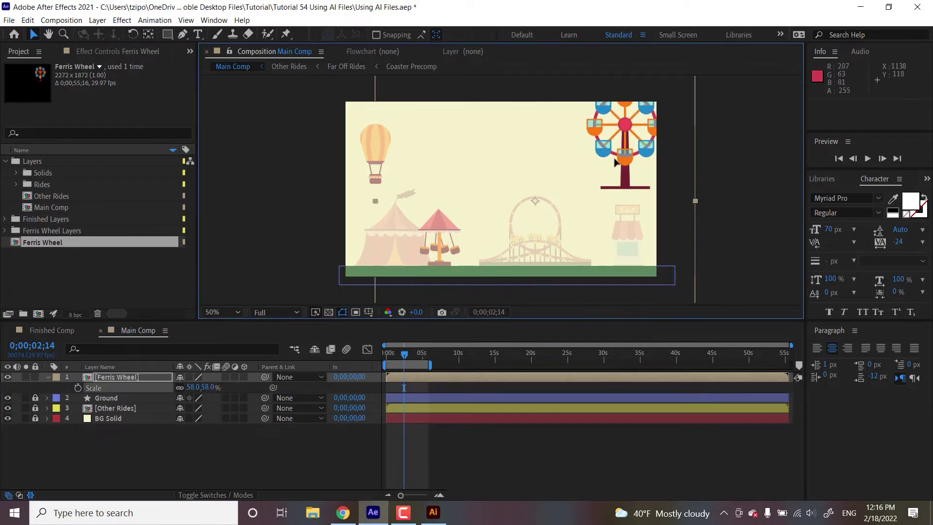
{"action": "left_click_drag", "start_coordinate": [623, 127], "coordinate": [573, 184]}
{"action": "key", "text": "y"}
{"action": "left_click_drag", "start_coordinate": [499, 266], "coordinate": [579, 242]}
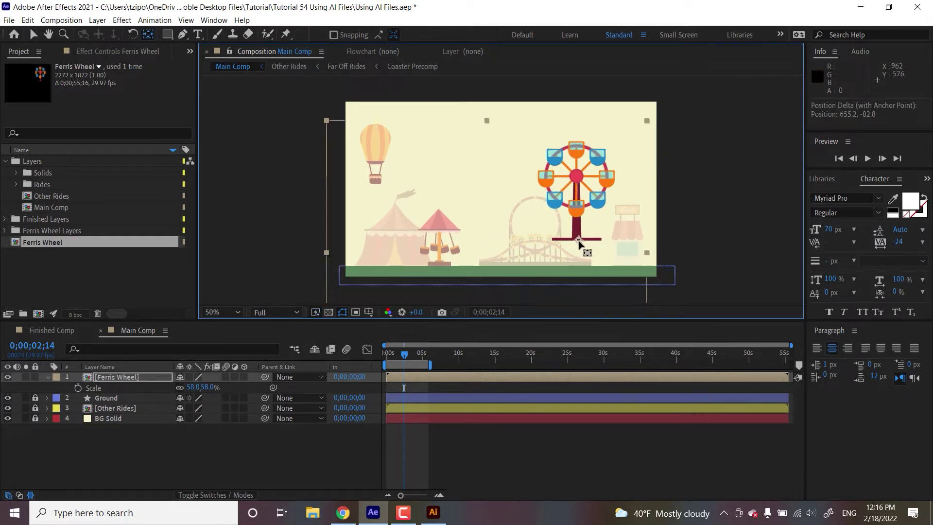
Step: Scale the Ferris wheel to 80% and set it on the ground at 998, 680
{"action": "key", "text": "v"}
{"action": "key", "text": "s"}
{"action": "key", "text": "s"}
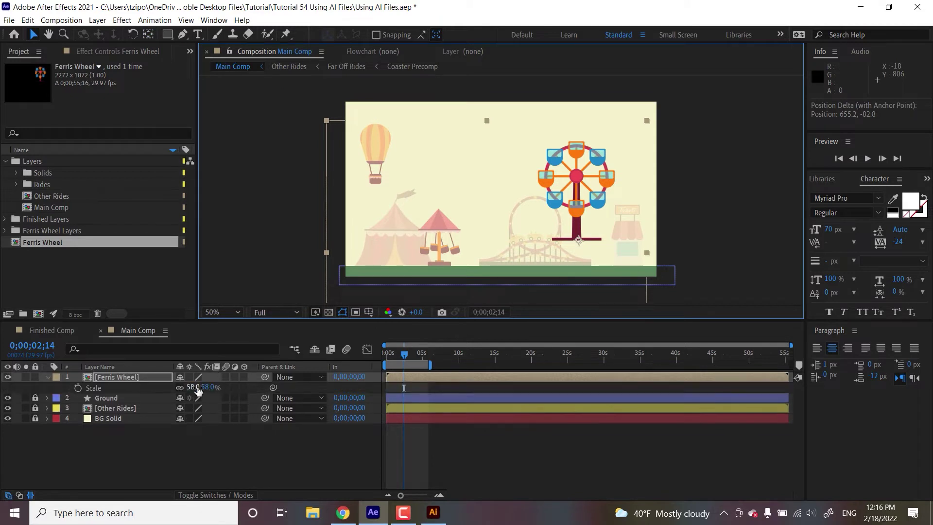
{"action": "left_click_drag", "start_coordinate": [204, 388], "coordinate": [220, 387]}
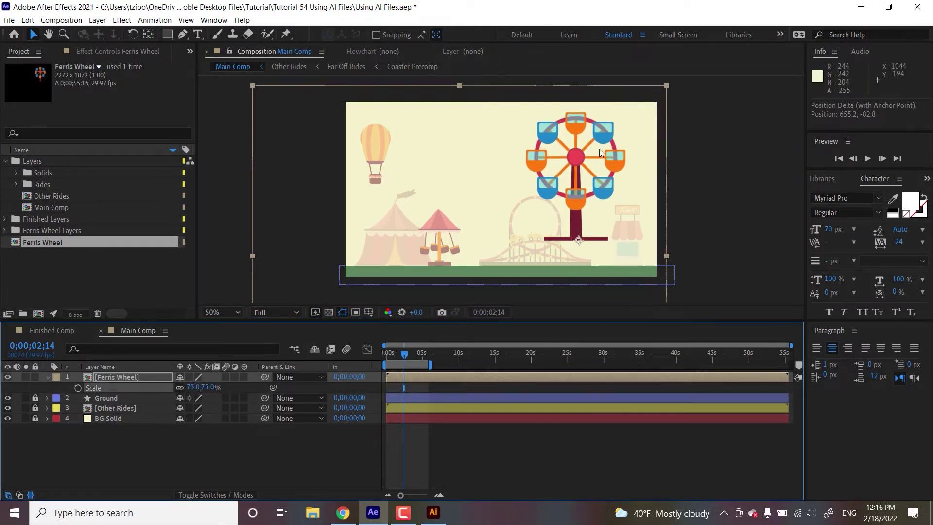
{"action": "left_click_drag", "start_coordinate": [599, 150], "coordinate": [609, 177]}
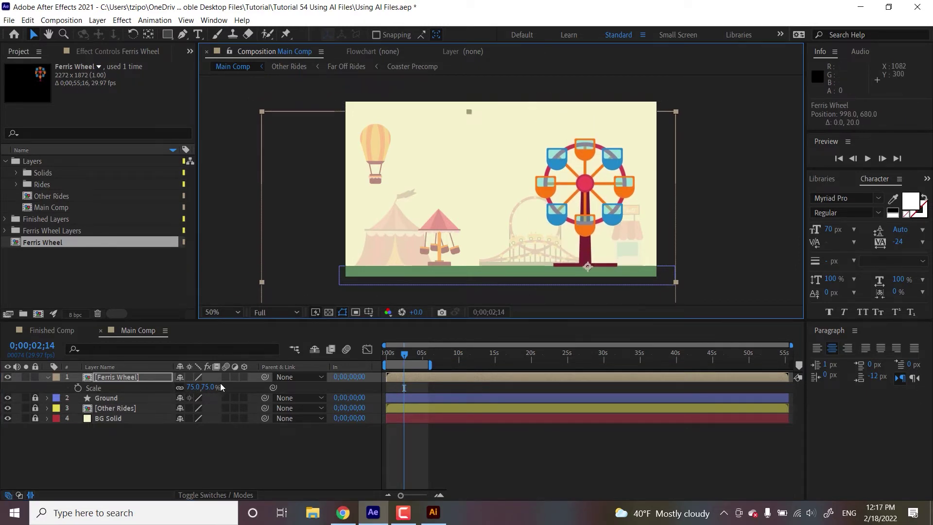
{"action": "left_click_drag", "start_coordinate": [204, 387], "coordinate": [205, 387]}
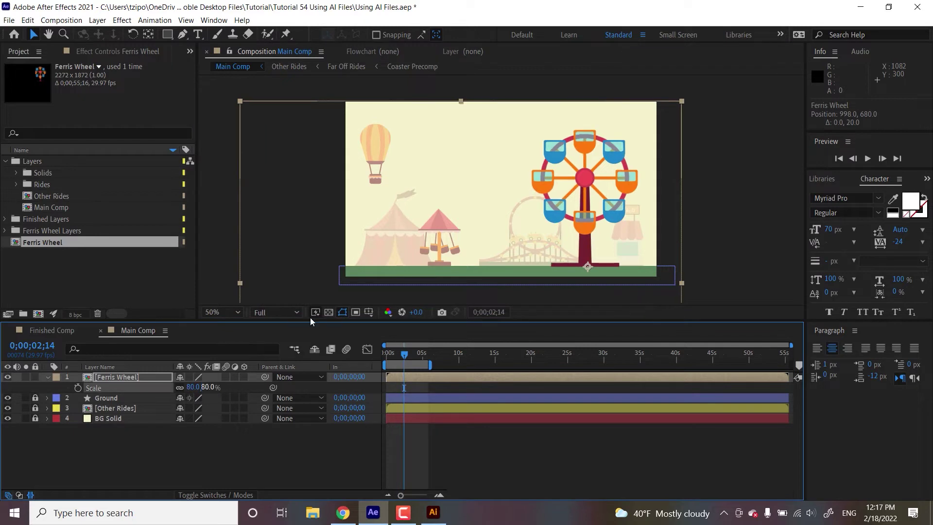
{"action": "left_click", "coordinate": [620, 180]}
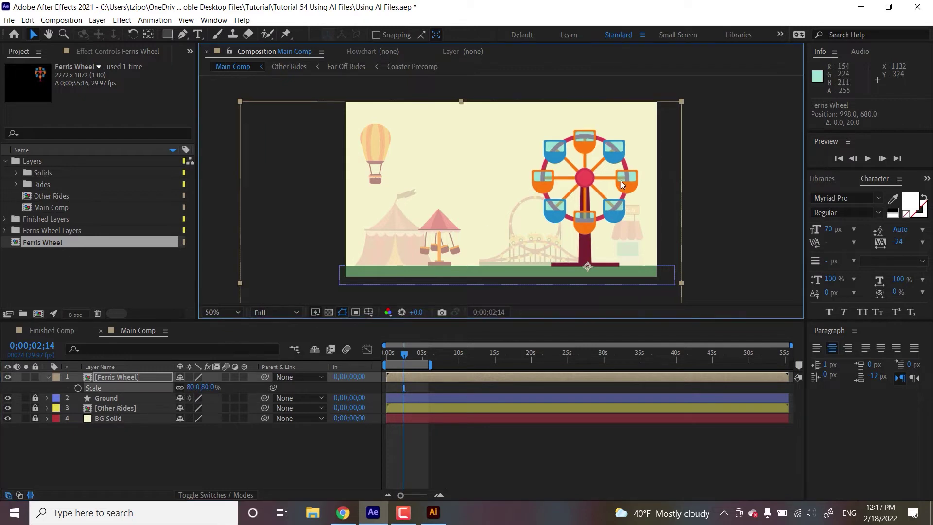
{"action": "right_click", "coordinate": [774, 220]}
{"action": "left_click", "coordinate": [745, 216]}
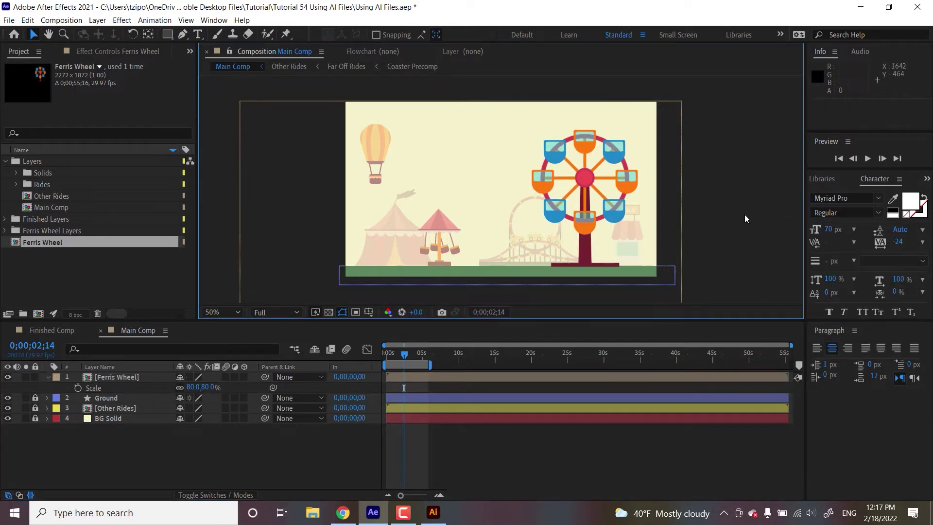
Step: Open the Ferris Wheel composition and pan the view to show the whole wheel
{"action": "double_click", "coordinate": [103, 376]}
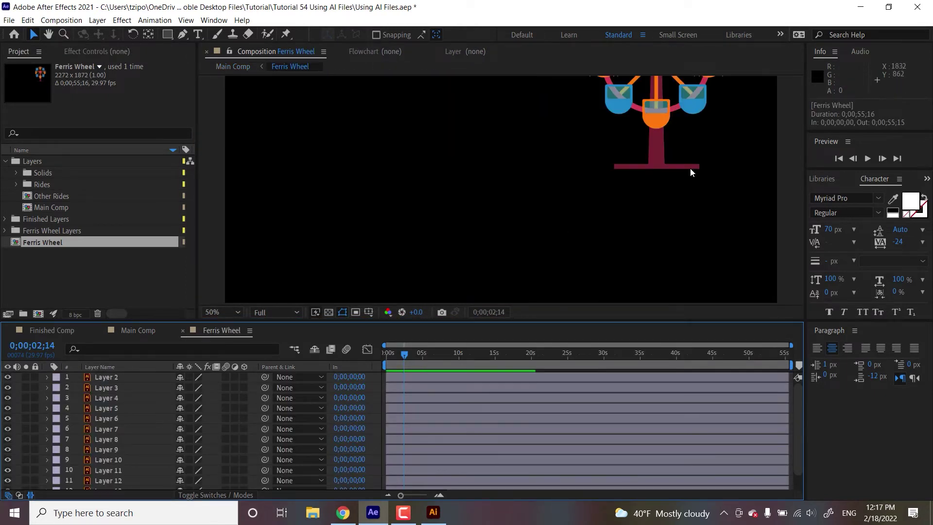
{"action": "key", "text": "h"}
{"action": "left_click_drag", "start_coordinate": [712, 152], "coordinate": [556, 262]}
{"action": "key", "text": "v"}
Step: Rename Layer 2 to 'Car 1' and start renaming Layer 3
{"action": "left_click", "coordinate": [119, 374]}
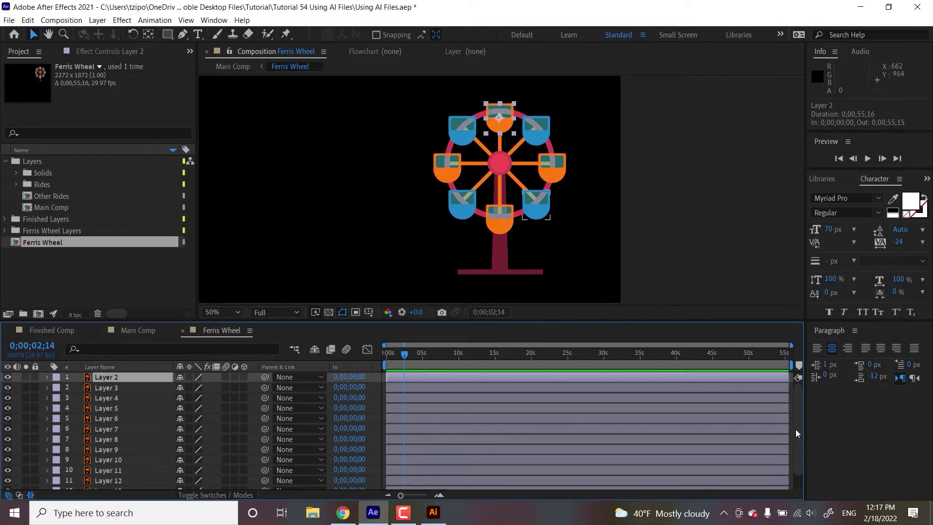
{"action": "scroll", "coordinate": [801, 398], "scroll_direction": "down", "scroll_amount": 2}
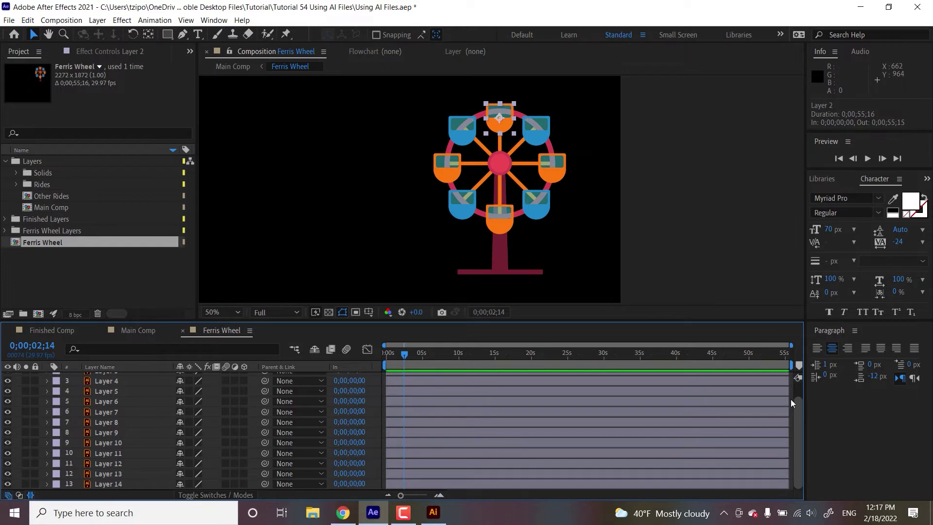
{"action": "scroll", "coordinate": [791, 393], "scroll_direction": "up", "scroll_amount": 2}
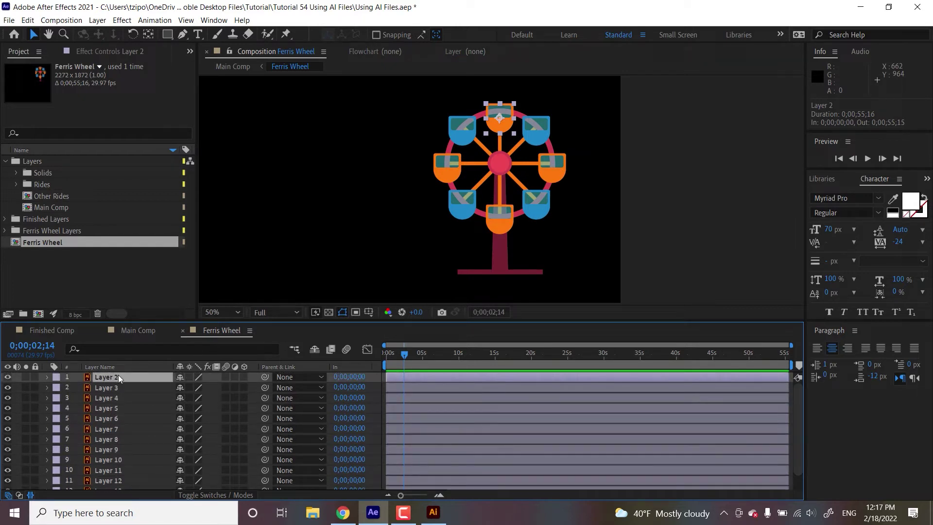
{"action": "key", "text": "Return"}
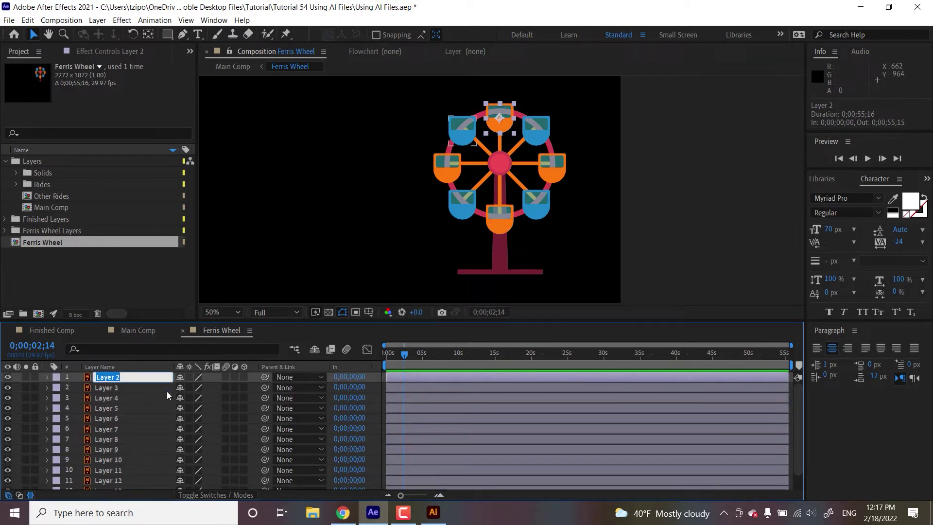
{"action": "type", "text": "Car *"}
{"action": "key", "text": "BackSpace"}
{"action": "type", "text": "1"}
{"action": "left_click", "coordinate": [118, 388]}
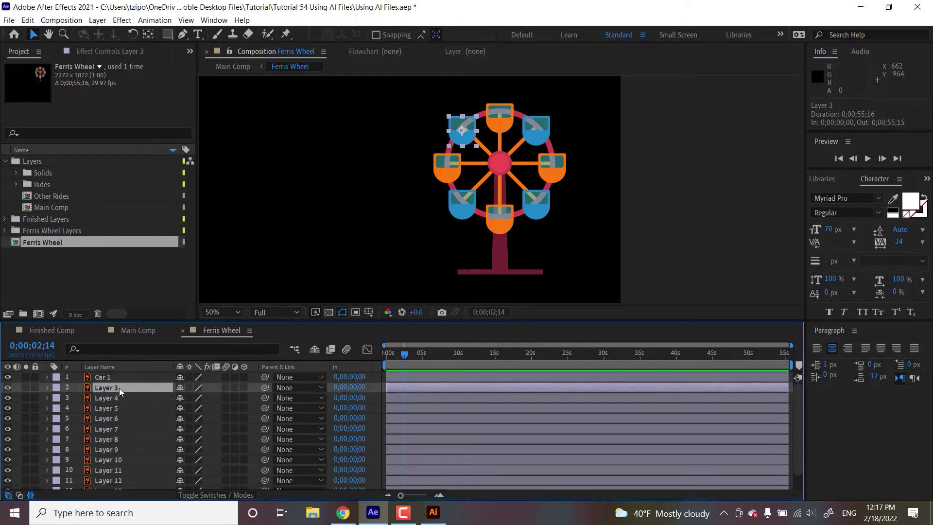
{"action": "key", "text": "Return"}
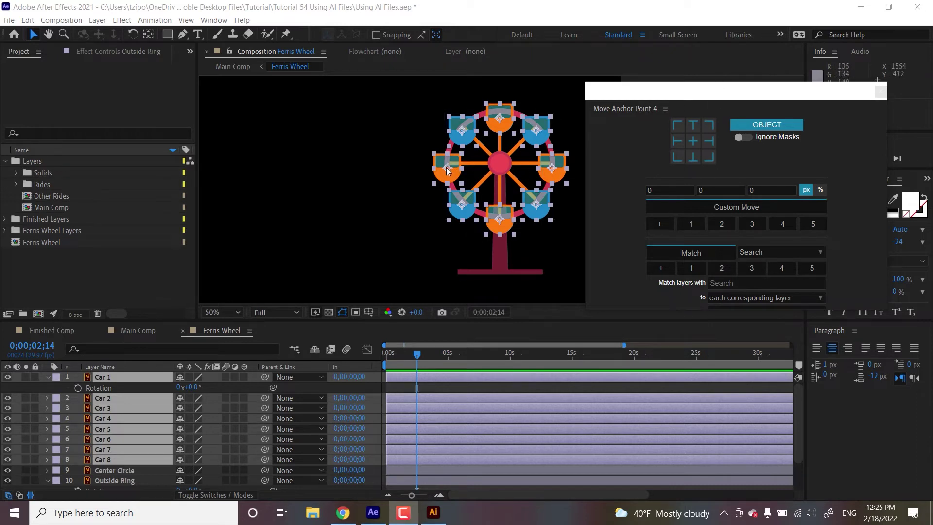
Step: Move the cars' anchor points to their top centres and reveal Outside Ring's Rotation at 0s
{"action": "left_click", "coordinate": [693, 124]}
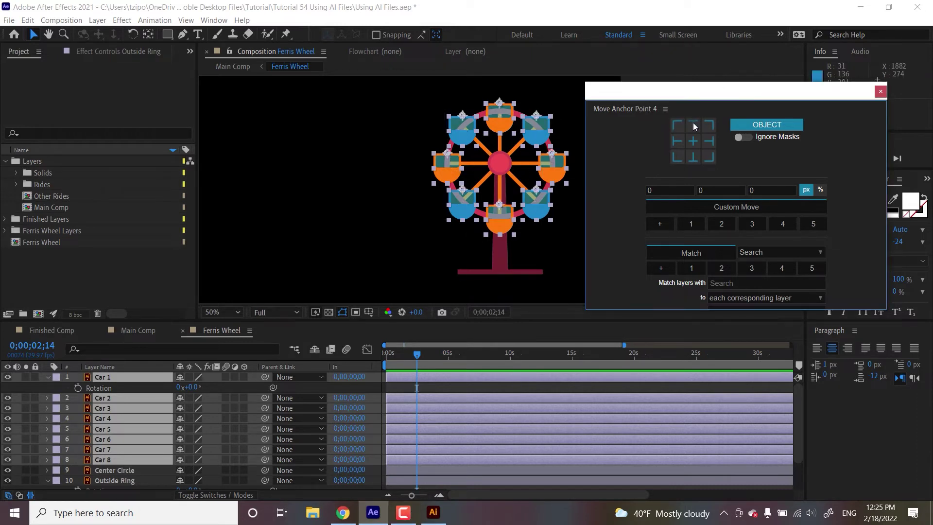
{"action": "left_click", "coordinate": [880, 92]}
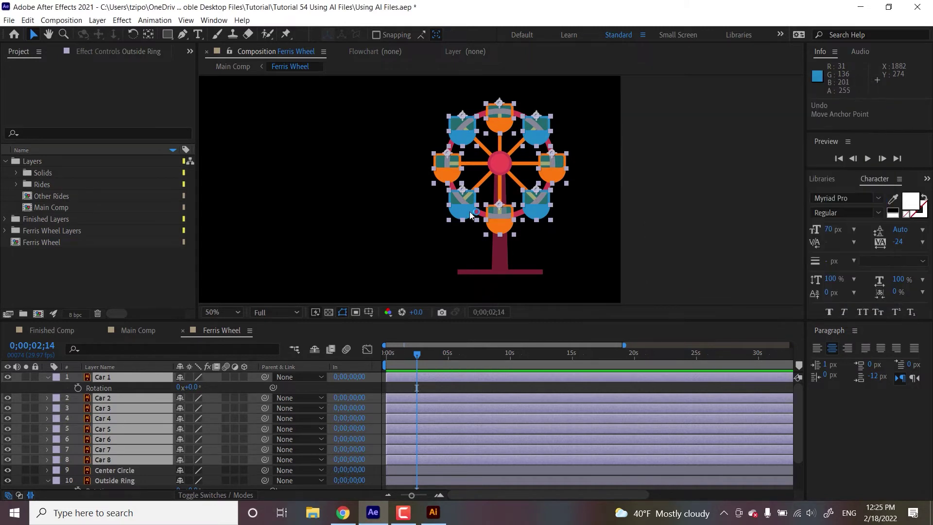
{"action": "left_click", "coordinate": [113, 481]}
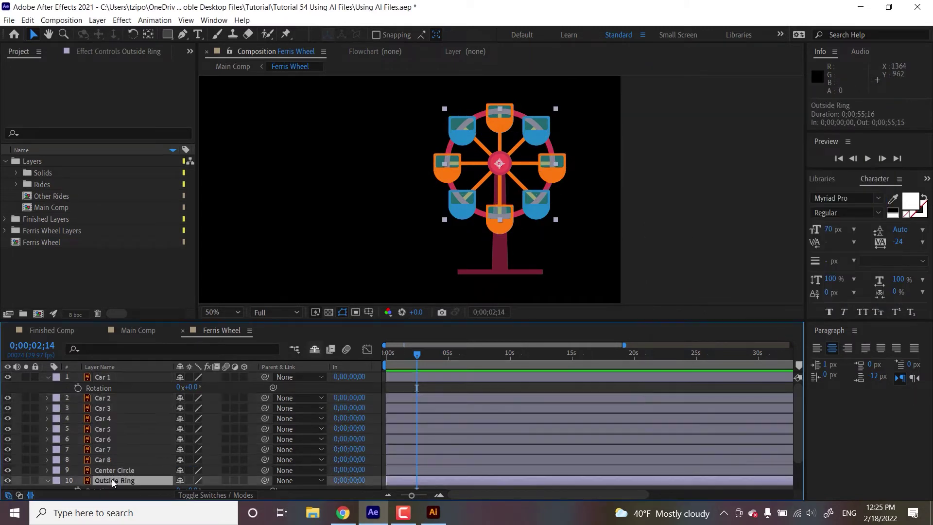
{"action": "left_click", "coordinate": [399, 356]}
{"action": "key", "text": "r"}
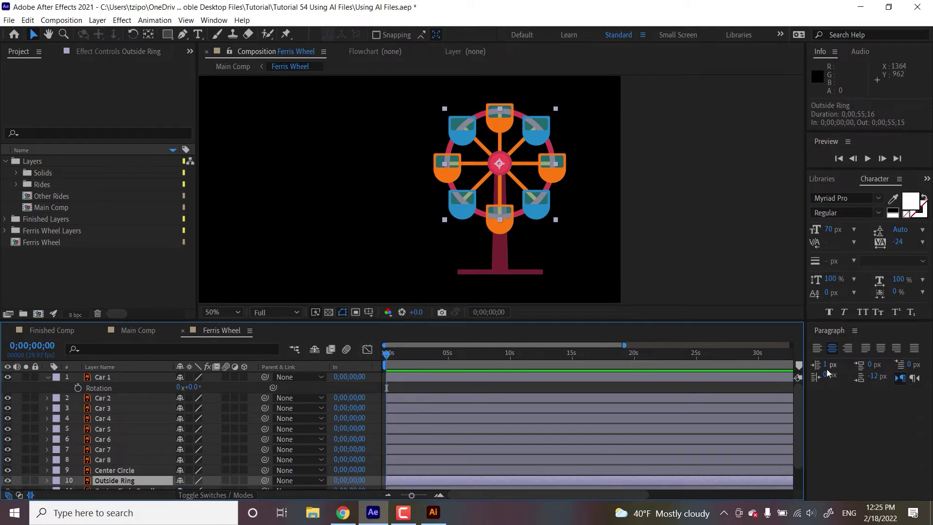
{"action": "key", "text": "r"}
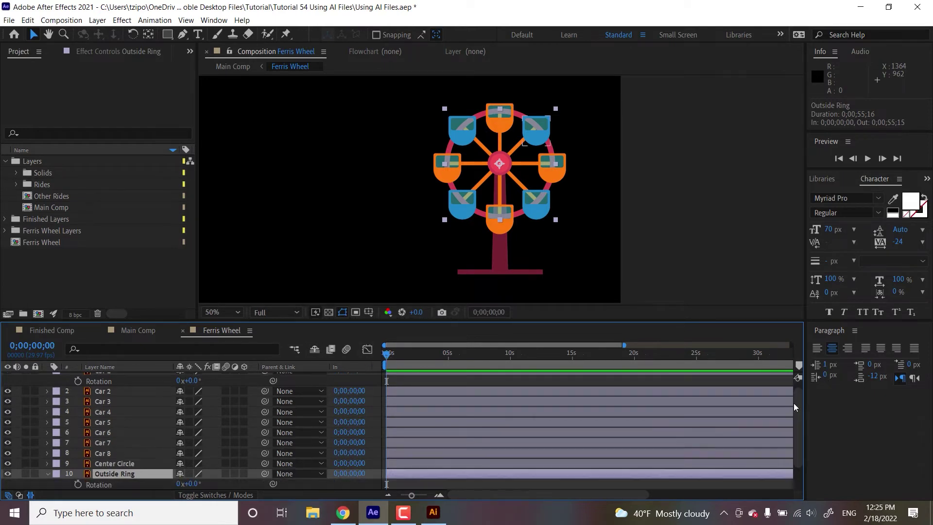
{"action": "left_click_drag", "start_coordinate": [793, 416], "coordinate": [791, 457]}
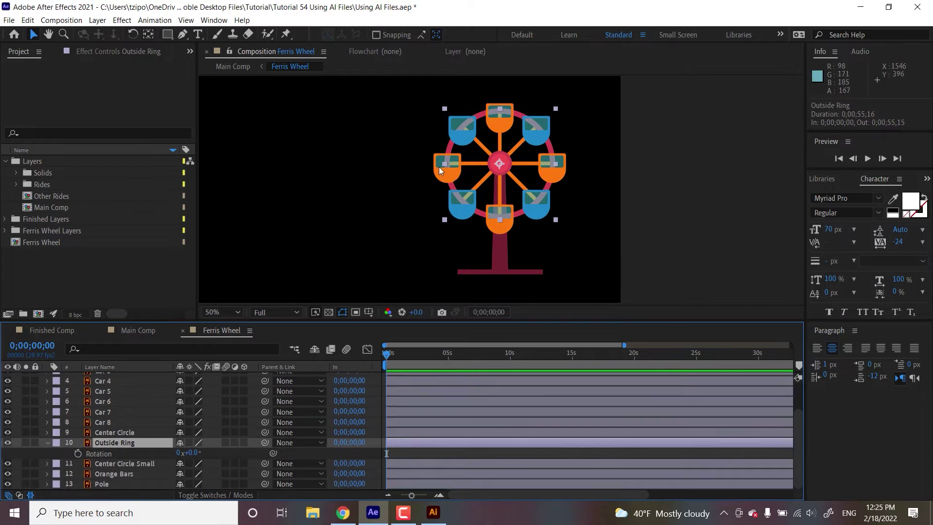
{"action": "left_click", "coordinate": [7, 442]}
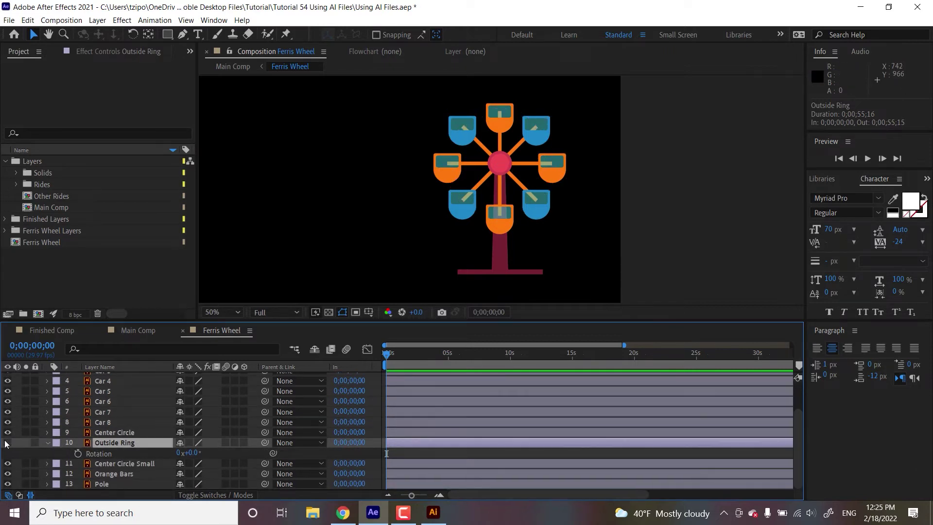
{"action": "left_click", "coordinate": [8, 442]}
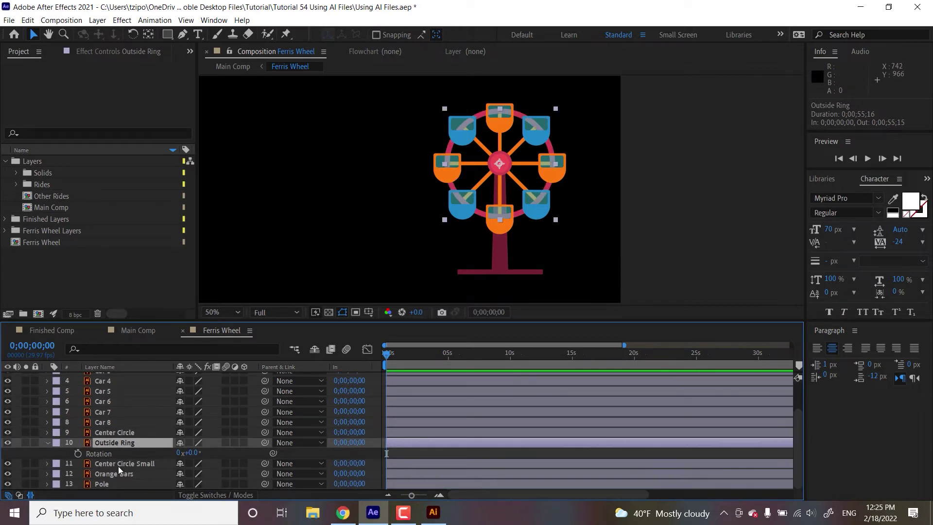
Step: Keyframe Outside Ring Rotation from 0x at 0s to 1x at 0;00;02;08, then preview
{"action": "left_click", "coordinate": [78, 454]}
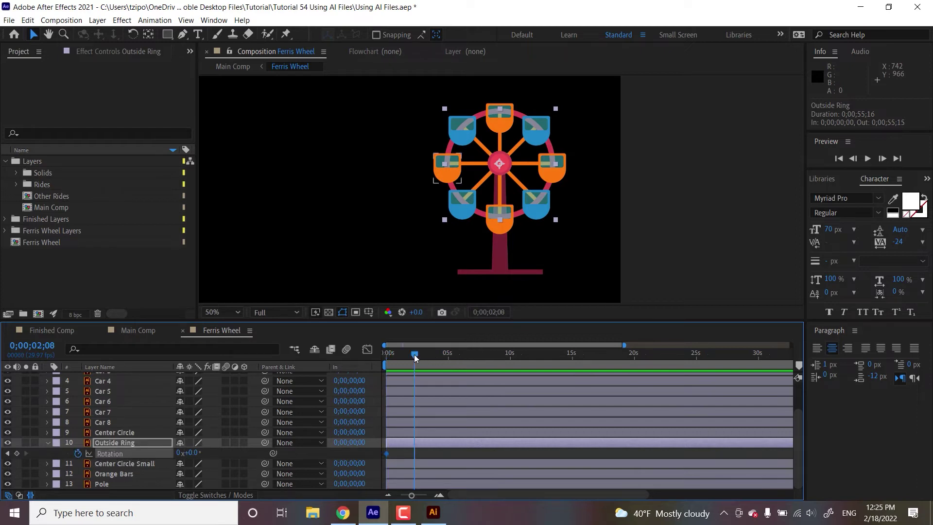
{"action": "left_click", "coordinate": [179, 452]}
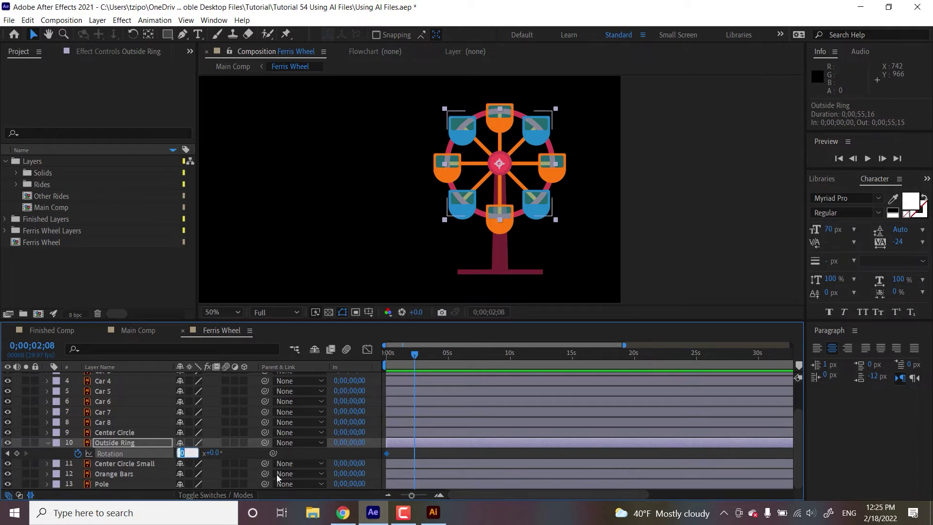
{"action": "key", "text": "Return"}
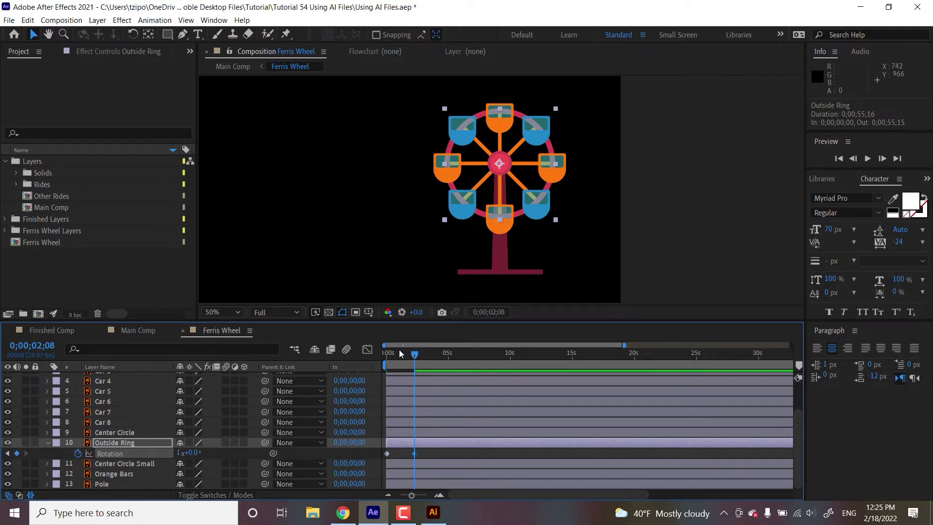
{"action": "left_click_drag", "start_coordinate": [397, 352], "coordinate": [375, 357]}
{"action": "key", "text": "space"}
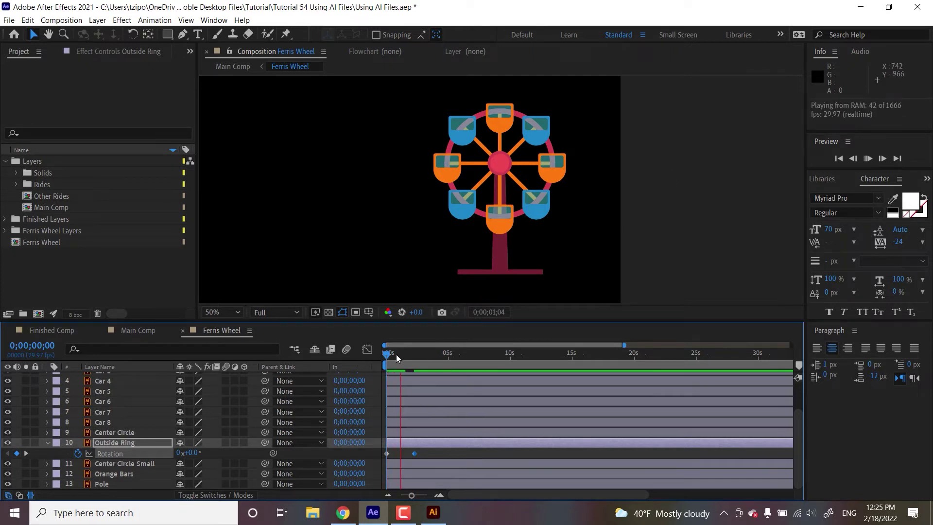
{"action": "key", "text": "space"}
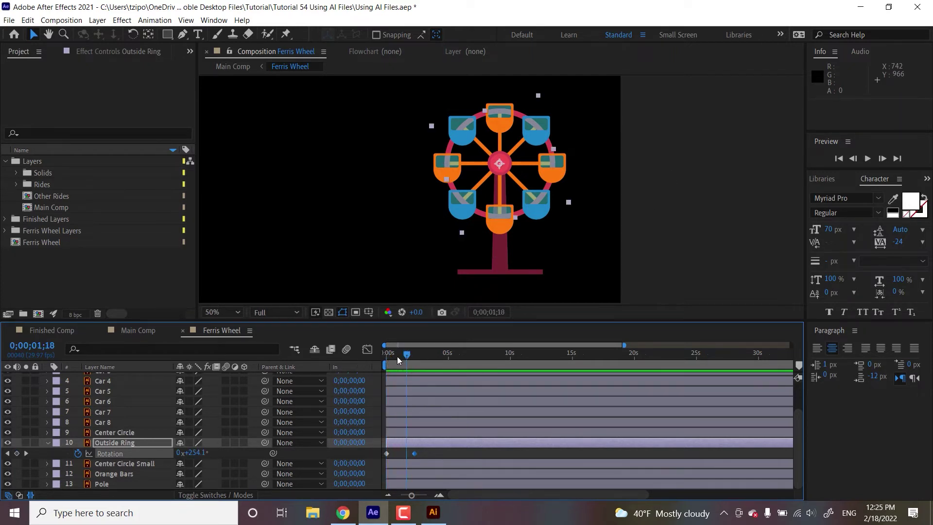
Step: Parent Car 1 through Car 8 to Outside Ring and preview the cars circling with it
{"action": "left_click", "coordinate": [104, 423]}
{"action": "scroll", "coordinate": [797, 397], "scroll_direction": "up", "scroll_amount": 2}
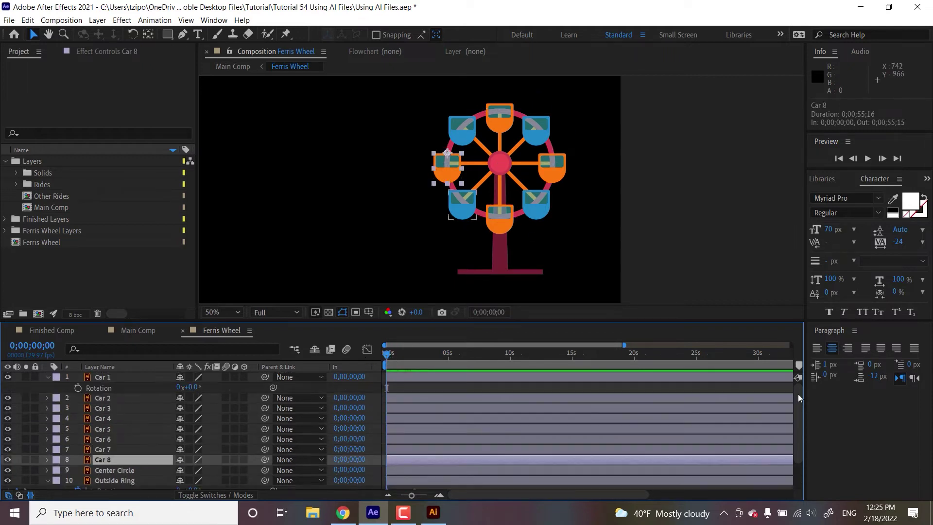
{"action": "left_click", "coordinate": [103, 378], "text": "shift"}
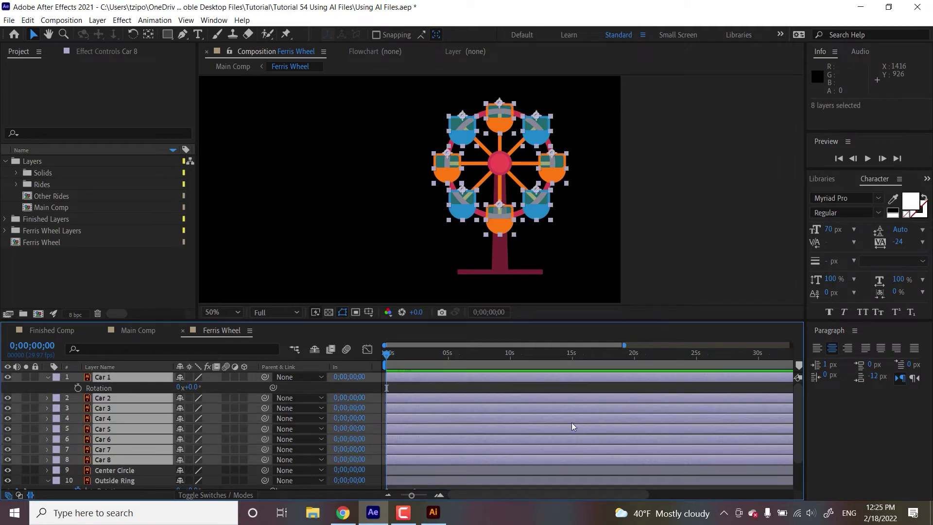
{"action": "left_click_drag", "start_coordinate": [265, 375], "coordinate": [106, 446]}
{"action": "left_click_drag", "start_coordinate": [265, 377], "coordinate": [107, 474]}
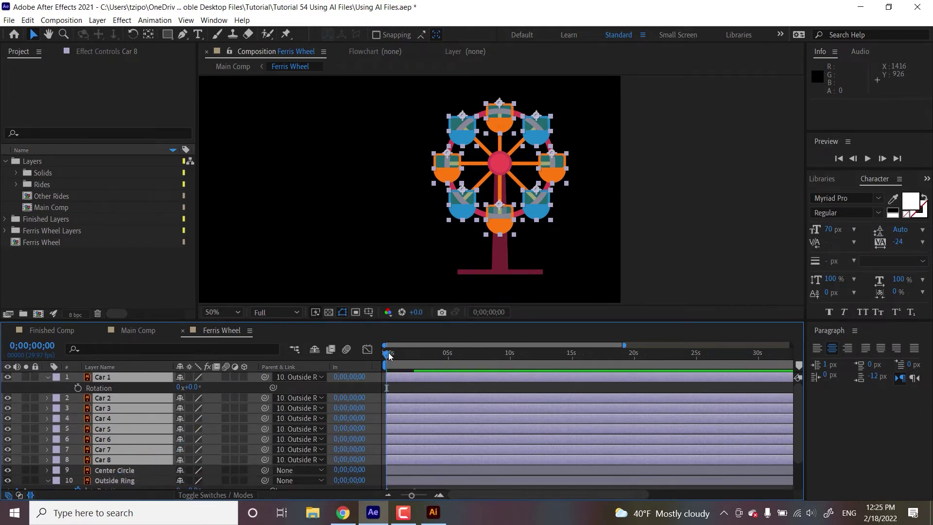
{"action": "key", "text": "space"}
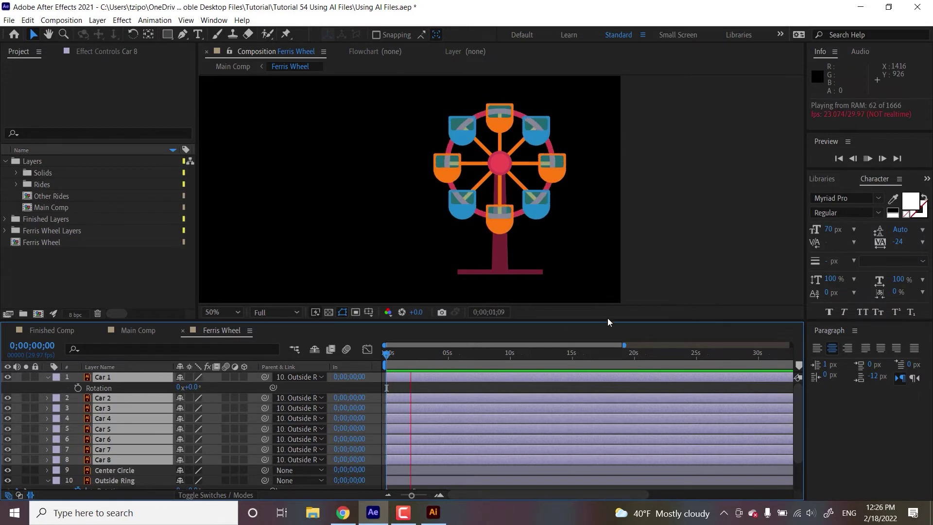
{"action": "left_click", "coordinate": [402, 355]}
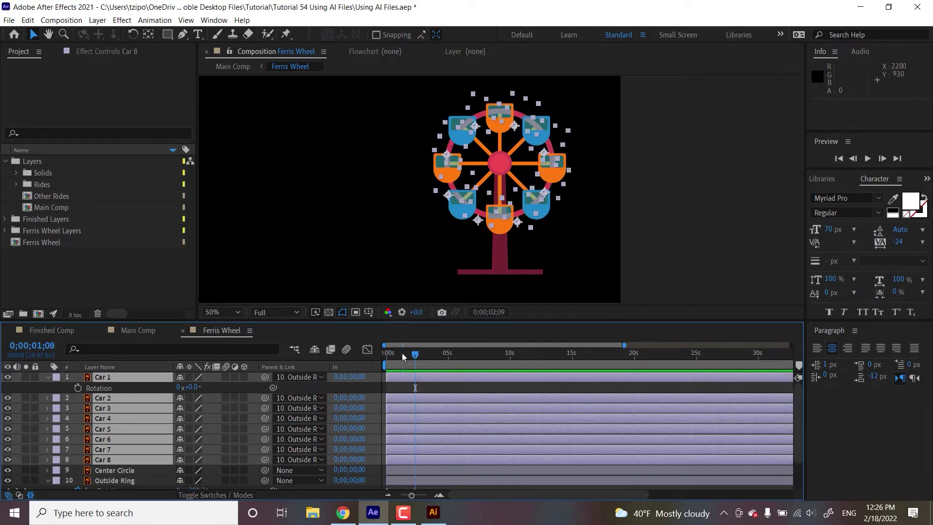
{"action": "left_click_drag", "start_coordinate": [401, 353], "coordinate": [363, 353]}
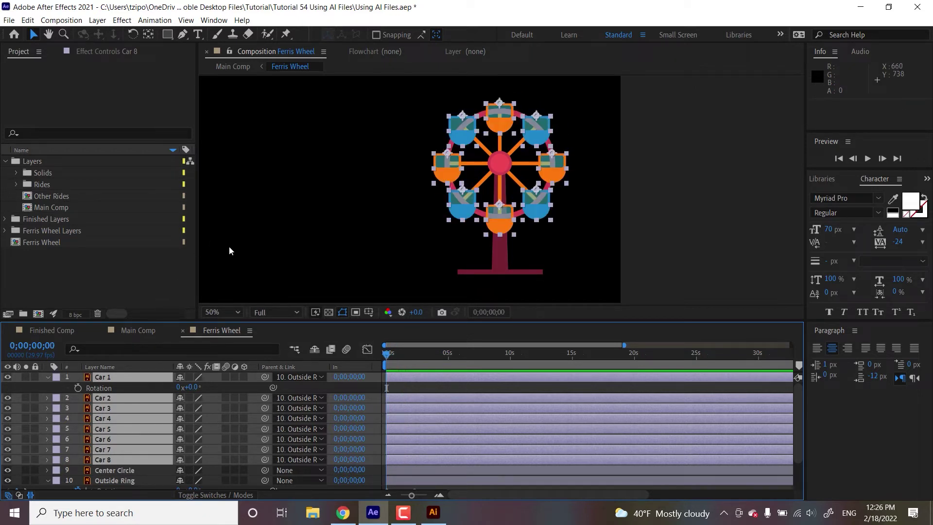
{"action": "left_click", "coordinate": [672, 188]}
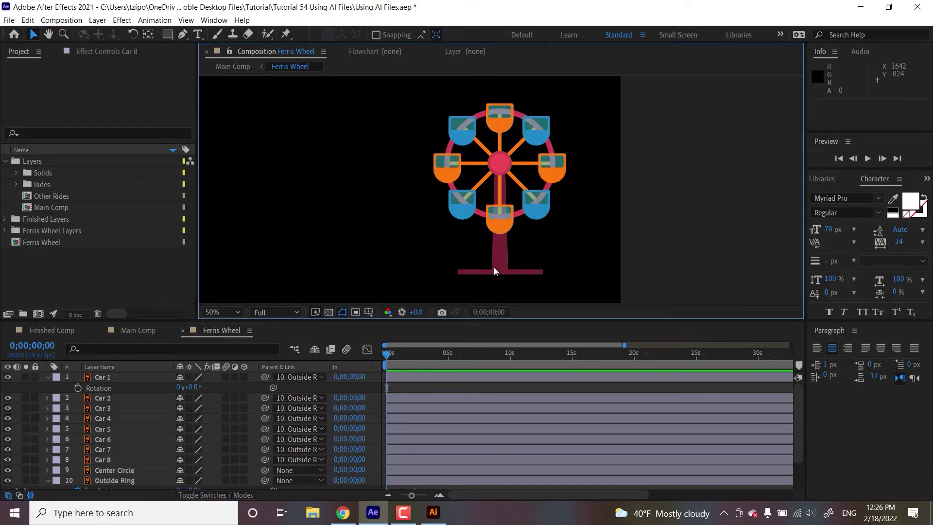
Step: Give Car 1's Rotation the expression 'value - parent.rotation.value' and preview it staying upright
{"action": "left_click", "coordinate": [117, 377]}
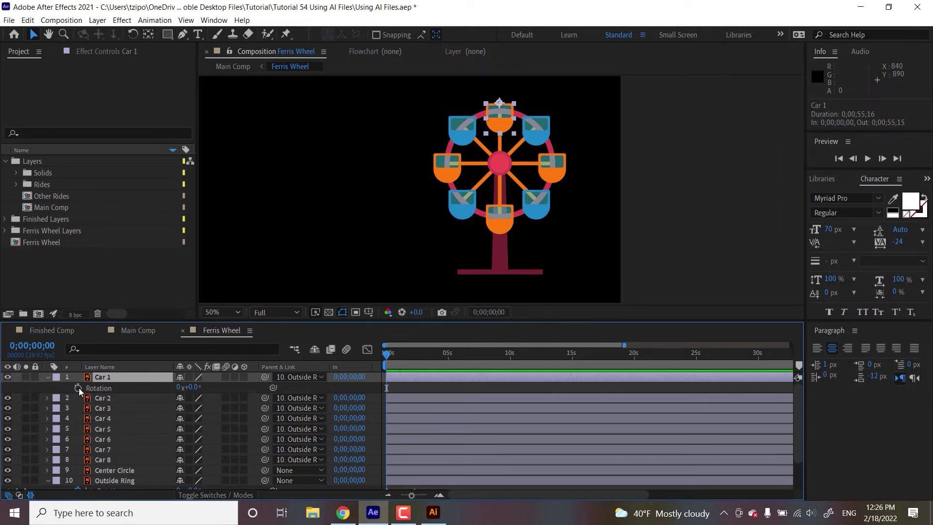
{"action": "left_click", "coordinate": [79, 387], "text": "alt"}
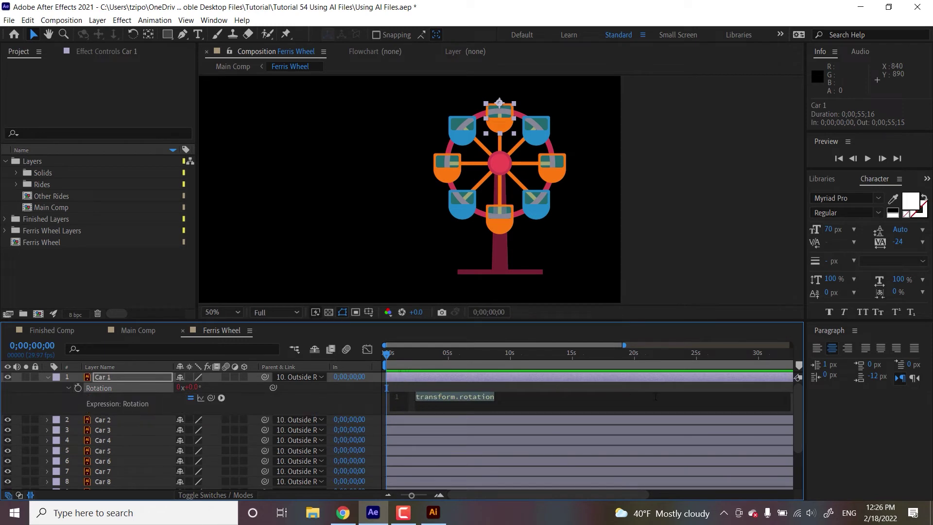
{"action": "key", "text": "F9"}
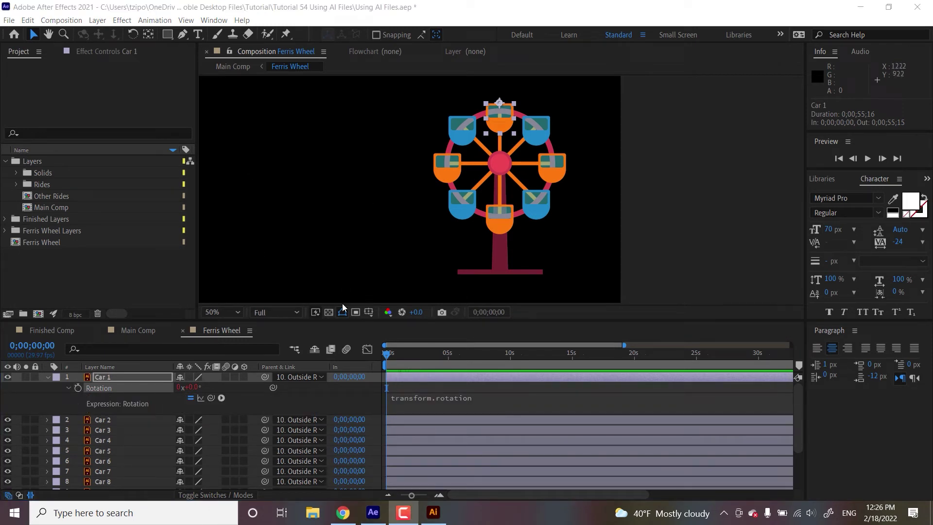
{"action": "left_click", "coordinate": [429, 395]}
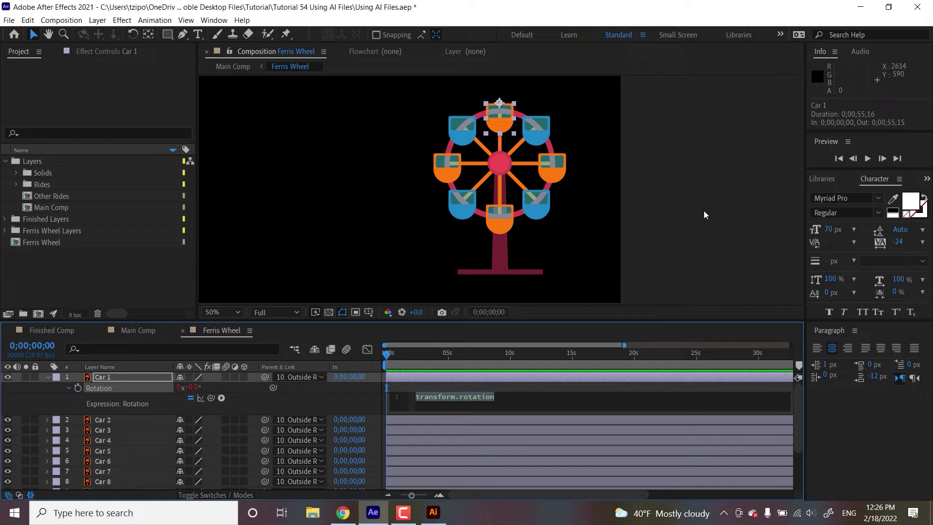
{"action": "key", "text": "BackSpace"}
{"action": "type", "text": "value "}
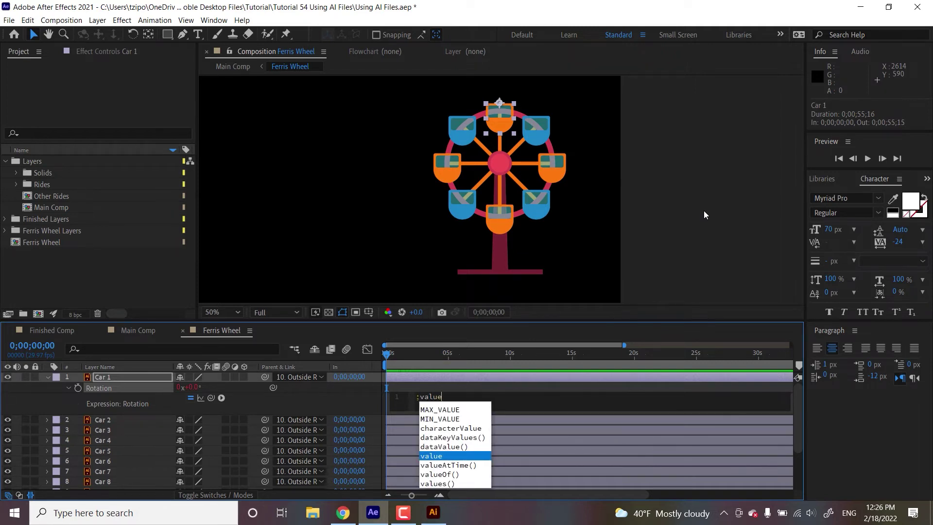
{"action": "type", "text": "-"}
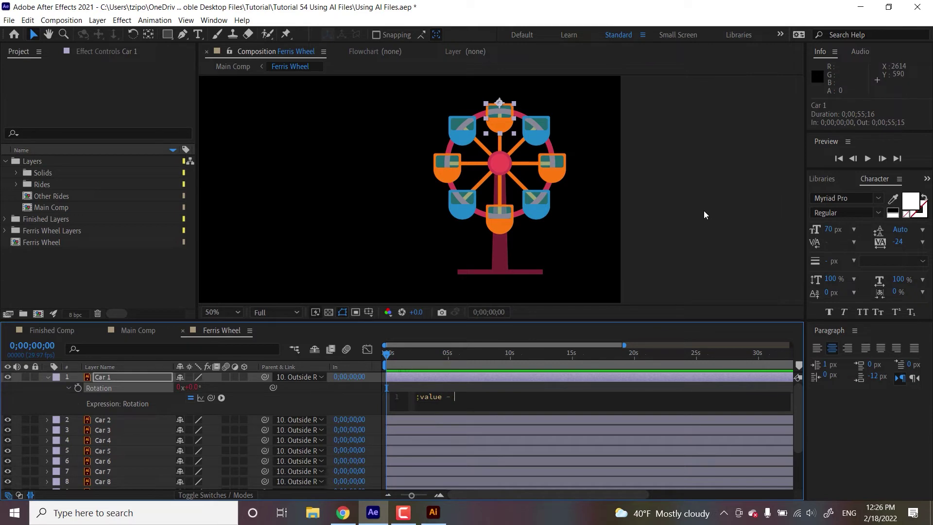
{"action": "type", "text": " parent.rotation.value"}
{"action": "key", "text": "Escape"}
{"action": "left_click", "coordinate": [703, 211]}
{"action": "key", "text": "space"}
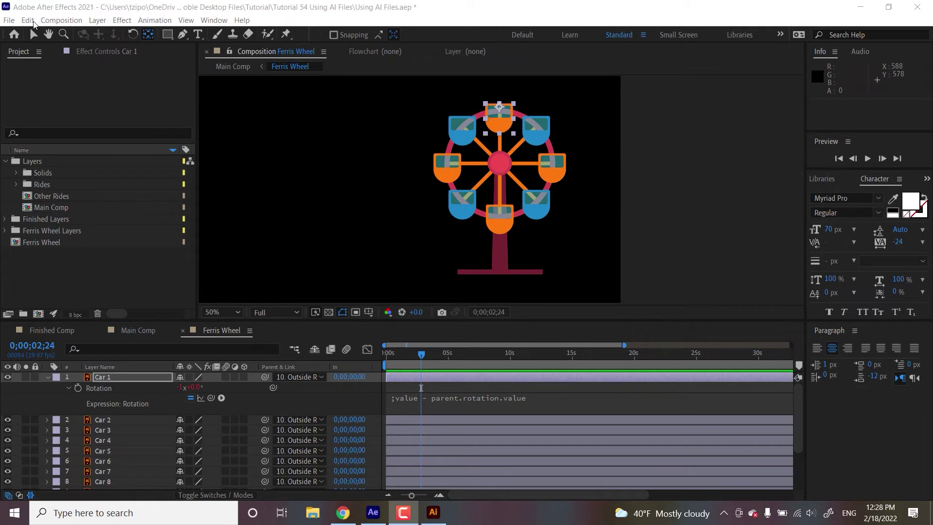
Step: Copy only Car 1's Rotation expression and paste it onto Car 3
{"action": "left_click", "coordinate": [61, 21]}
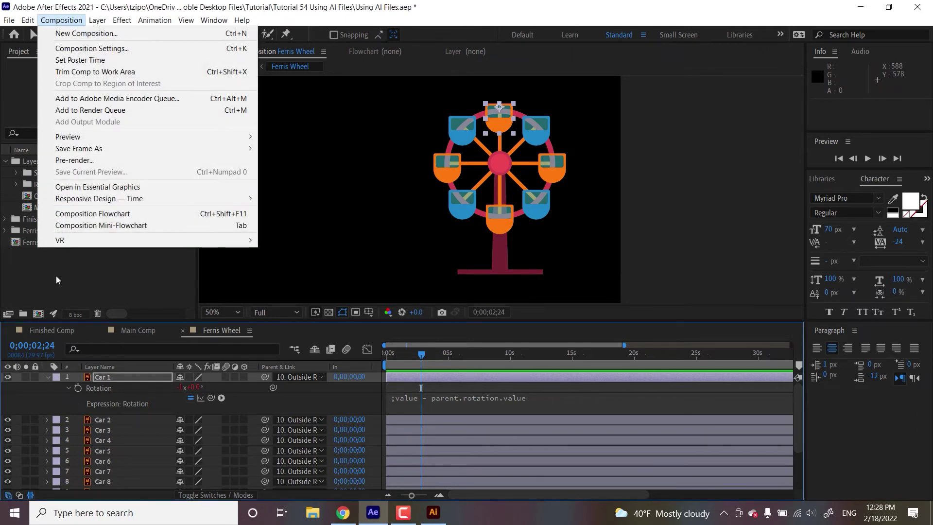
{"action": "left_click", "coordinate": [111, 389]}
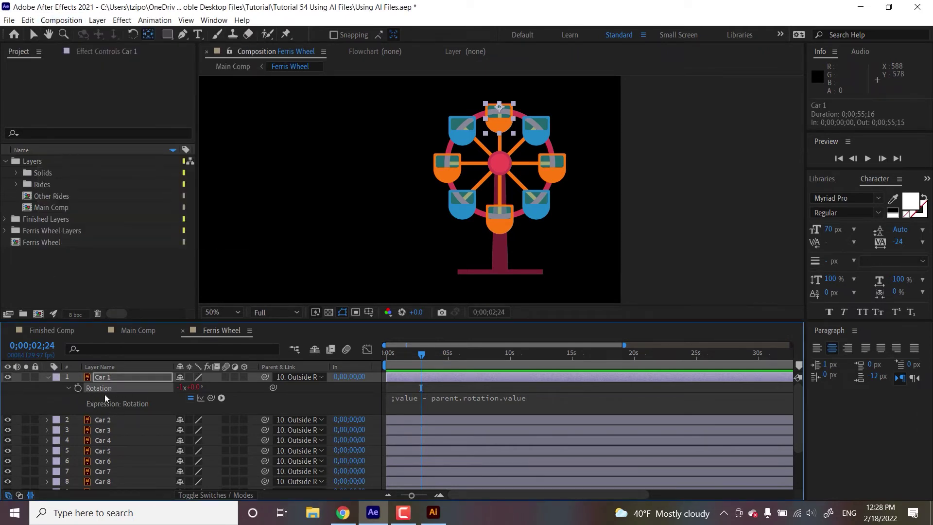
{"action": "left_click", "coordinate": [28, 19]}
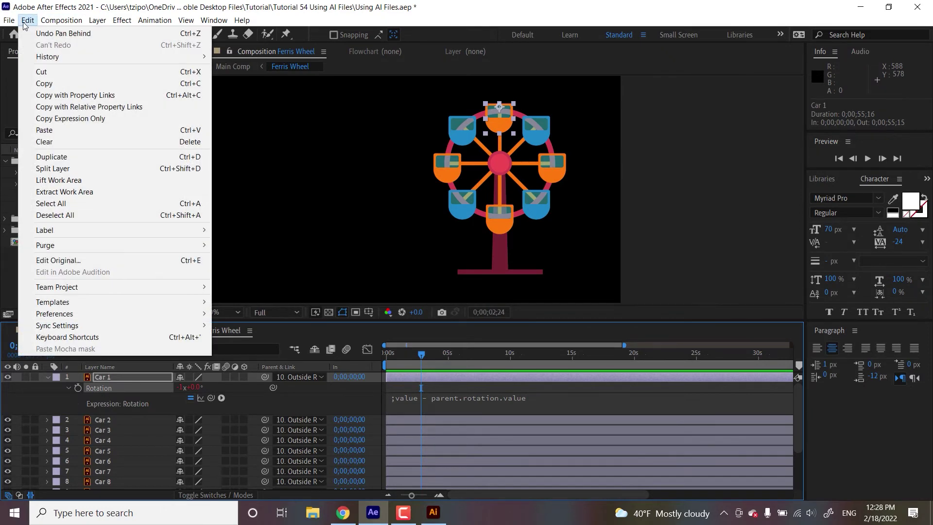
{"action": "left_click", "coordinate": [64, 118]}
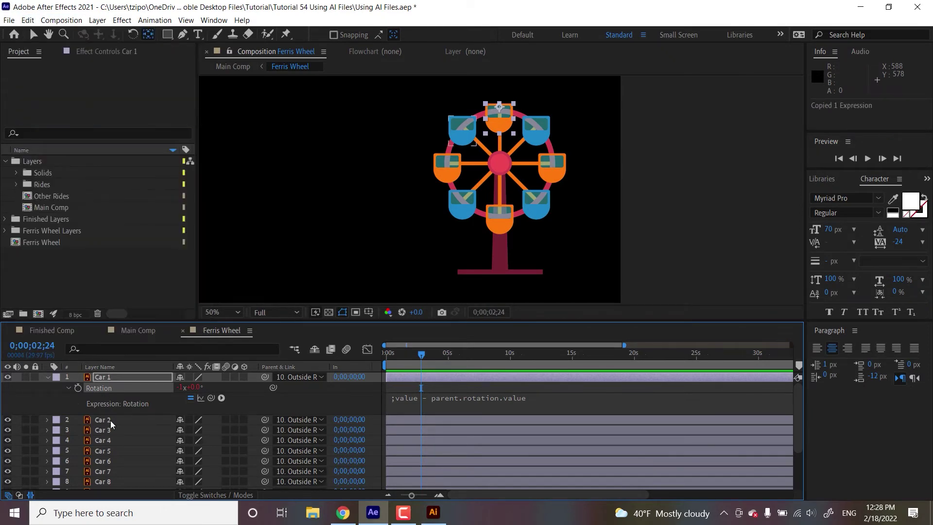
{"action": "left_click", "coordinate": [109, 420]}
{"action": "left_click", "coordinate": [112, 429]}
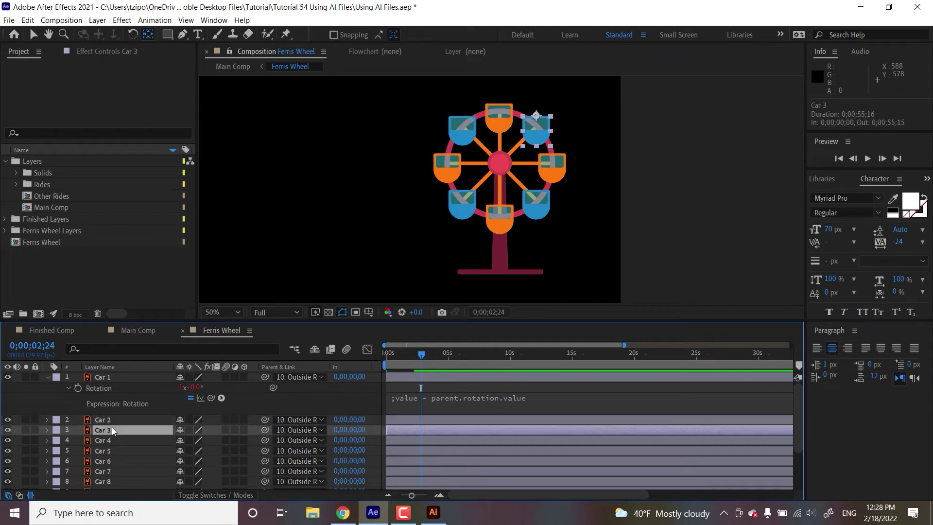
{"action": "key", "text": "ctrl+v"}
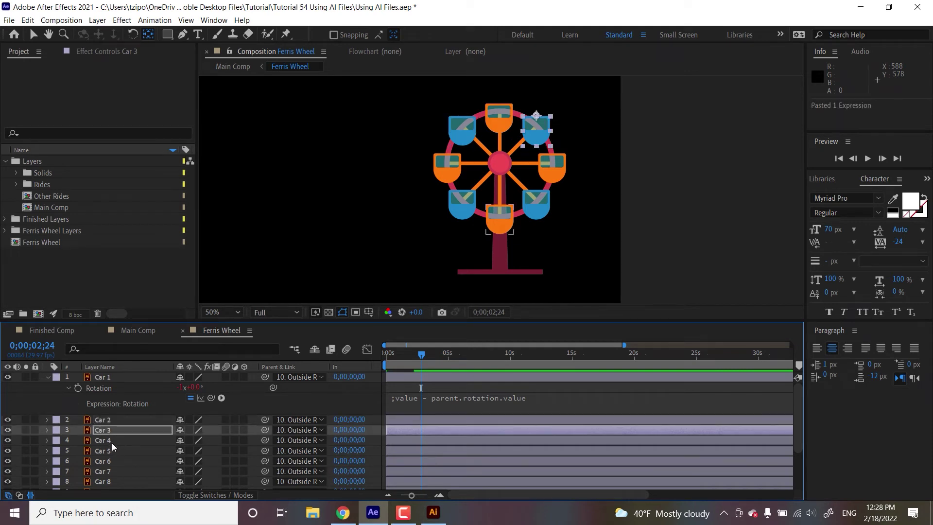
Step: Apply the same counter-rotation expression to Car 4 through Car 8
{"action": "left_click", "coordinate": [112, 442]}
{"action": "key", "text": "ctrl+v"}
{"action": "key", "text": "r"}
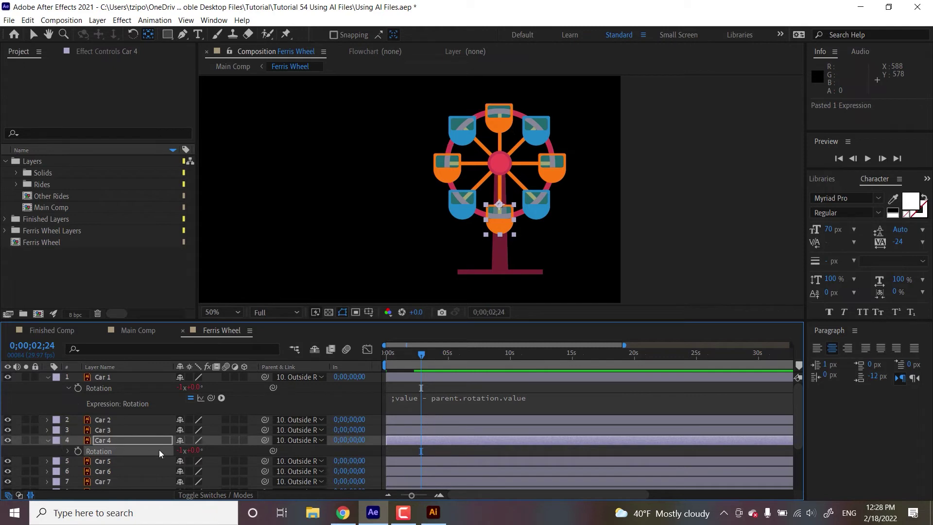
{"action": "key", "text": "r"}
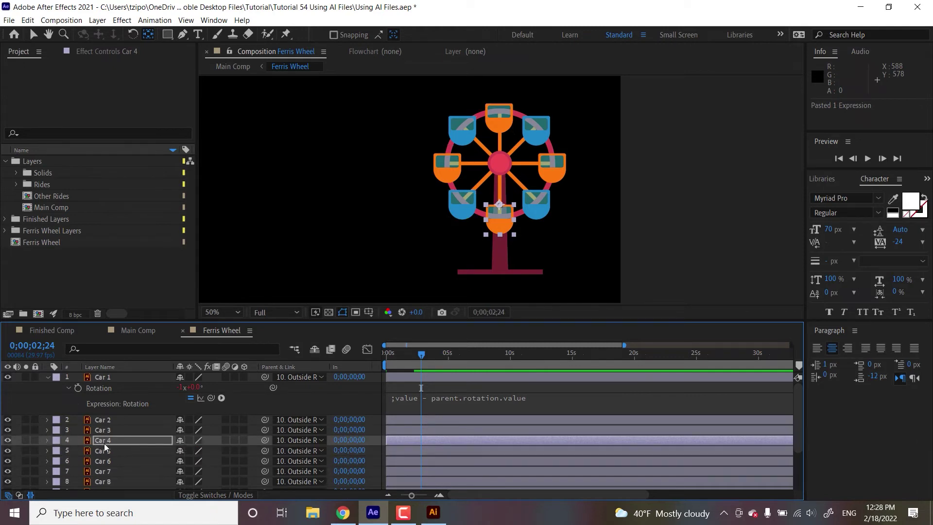
{"action": "left_click", "coordinate": [109, 450]}
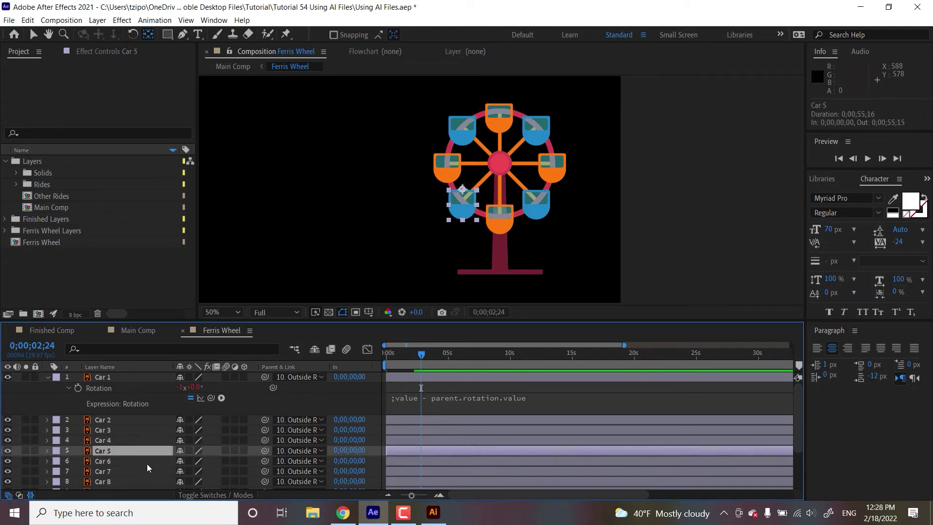
{"action": "left_click", "coordinate": [109, 462]}
{"action": "left_click", "coordinate": [108, 472]}
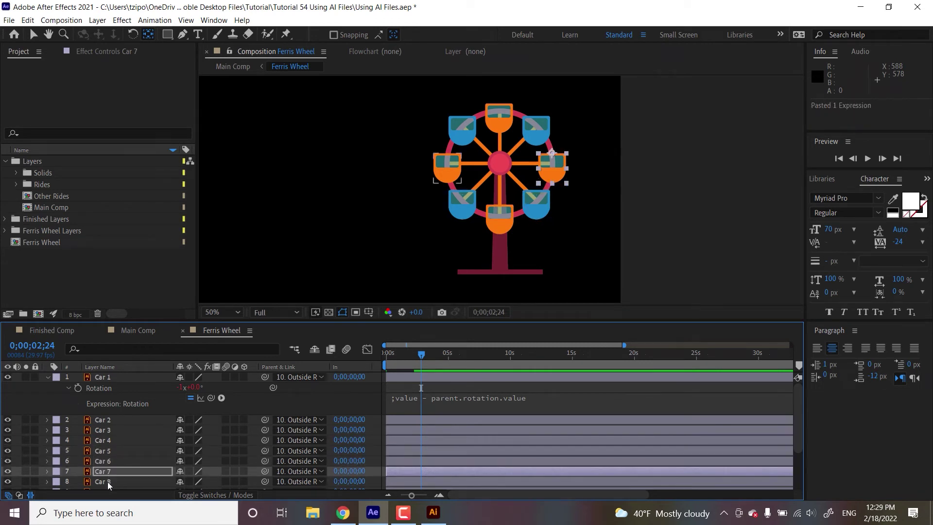
{"action": "left_click", "coordinate": [109, 481]}
{"action": "left_click_drag", "start_coordinate": [799, 425], "coordinate": [799, 427]}
{"action": "scroll", "coordinate": [799, 427], "scroll_direction": "down", "scroll_amount": 3}
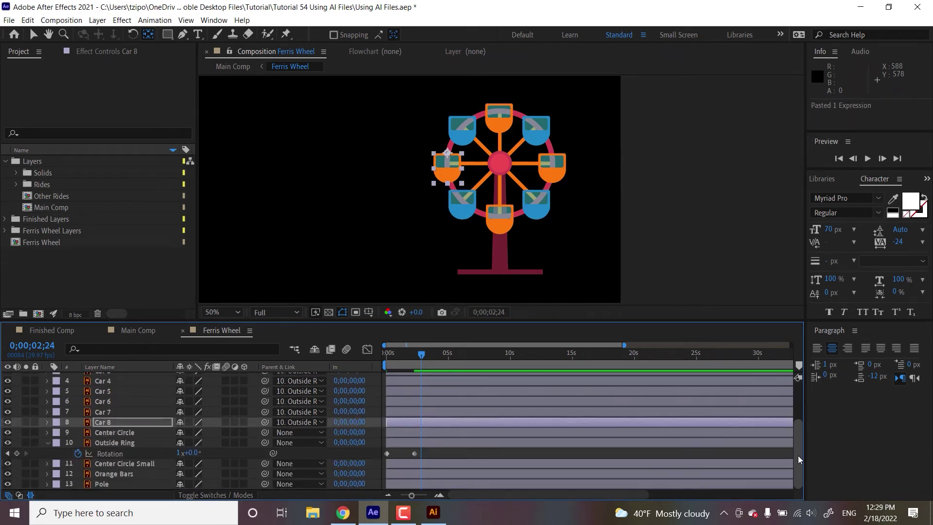
Step: Add a loopOut() expression to Outside Ring's Rotation and preview the continuous spin
{"action": "left_click", "coordinate": [82, 455]}
{"action": "left_click", "coordinate": [82, 455], "text": "alt"}
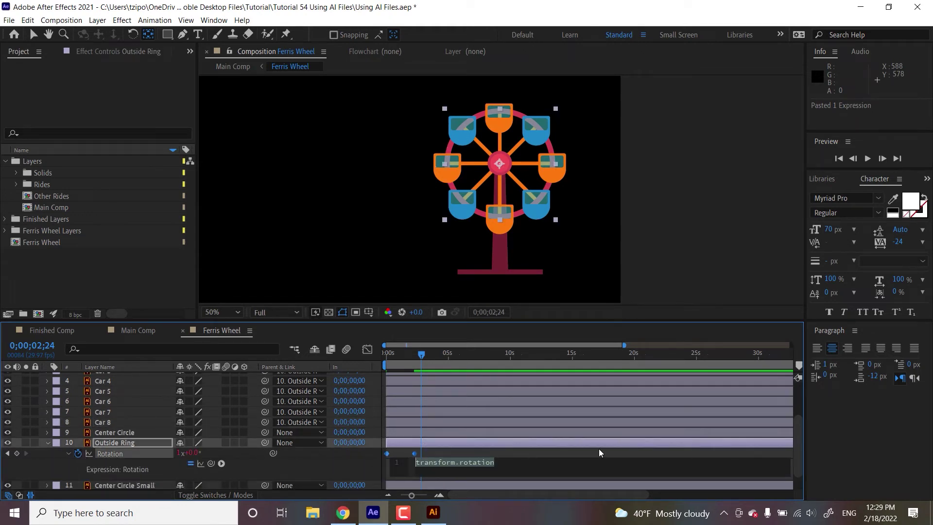
{"action": "type", "text": "loopou"}
{"action": "key", "text": "Return"}
{"action": "left_click", "coordinate": [421, 356]}
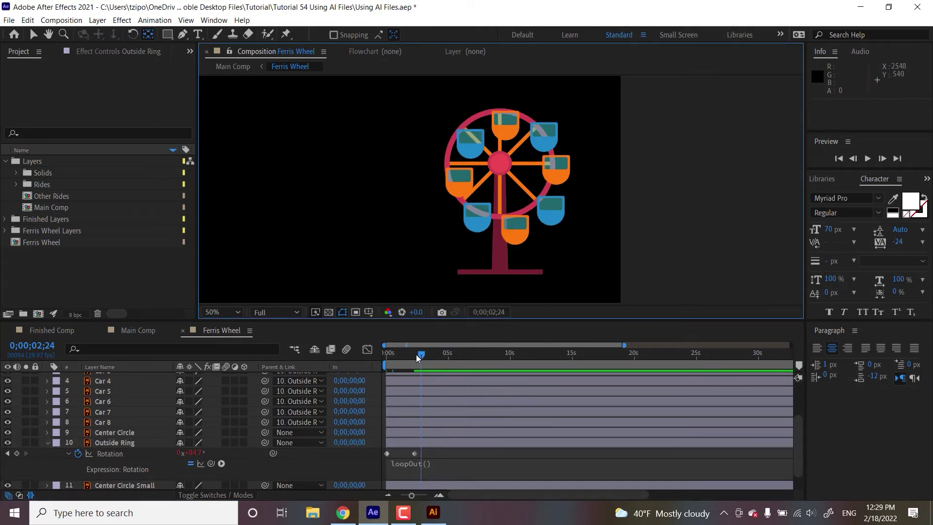
{"action": "left_click_drag", "start_coordinate": [421, 356], "coordinate": [375, 347]}
{"action": "key", "text": "space"}
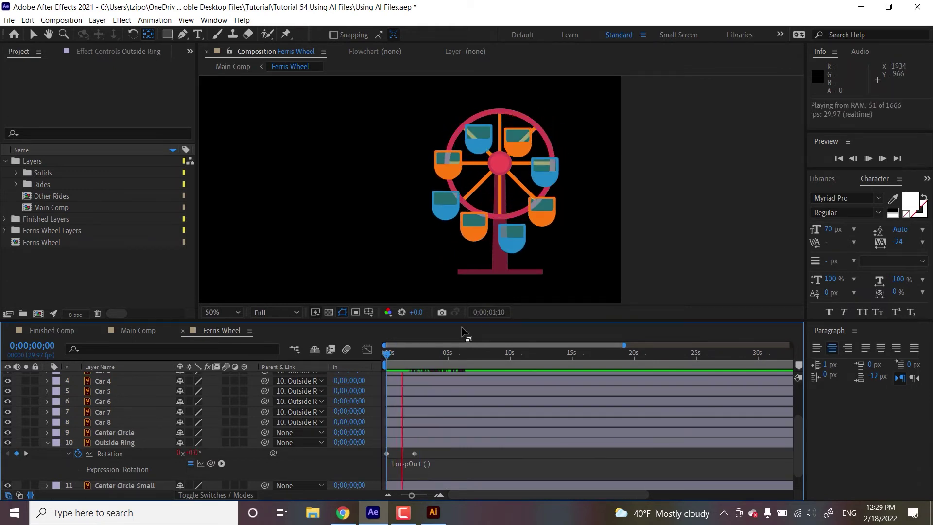
{"action": "key", "text": "space"}
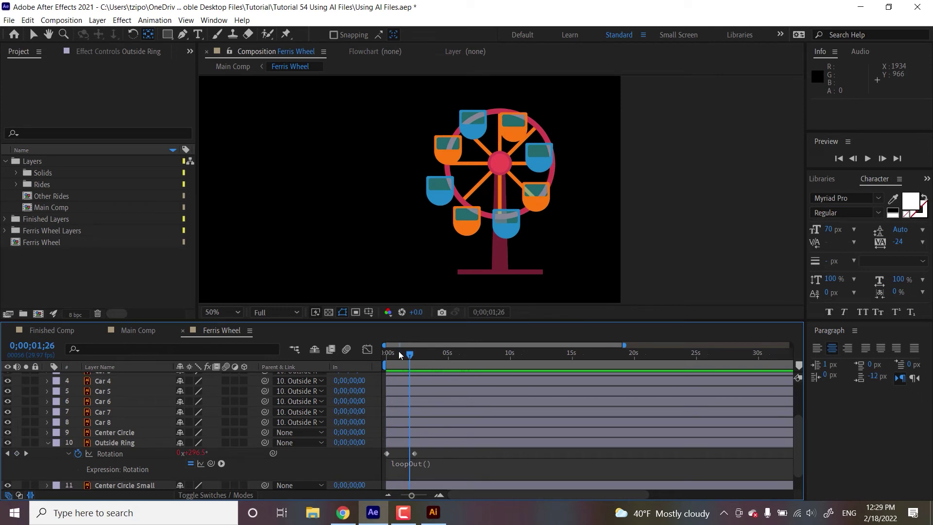
{"action": "mouse_move", "coordinate": [398, 355]}
{"action": "left_mouse_down"}
{"action": "mouse_move", "coordinate": [370, 353]}
{"action": "mouse_move", "coordinate": [415, 354]}
{"action": "left_mouse_up"}
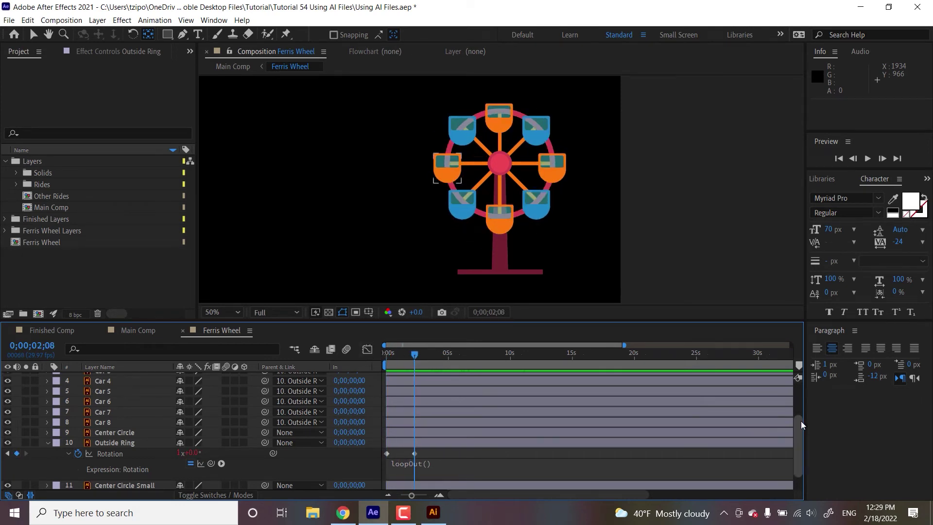
{"action": "scroll", "coordinate": [800, 421], "scroll_direction": "up", "scroll_amount": 3}
Step: Drag the anchor points of Car 2 and Car 3 down so their gondolas hang lower from the rim
{"action": "left_click", "coordinate": [115, 379]}
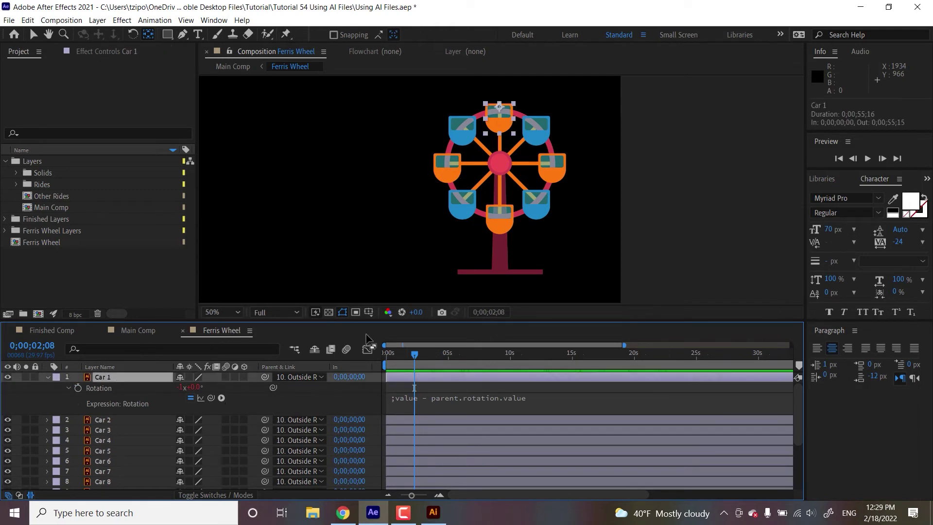
{"action": "left_click", "coordinate": [118, 422]}
{"action": "left_click_drag", "start_coordinate": [427, 353], "coordinate": [433, 355]}
{"action": "left_click_drag", "start_coordinate": [467, 218], "coordinate": [469, 221]}
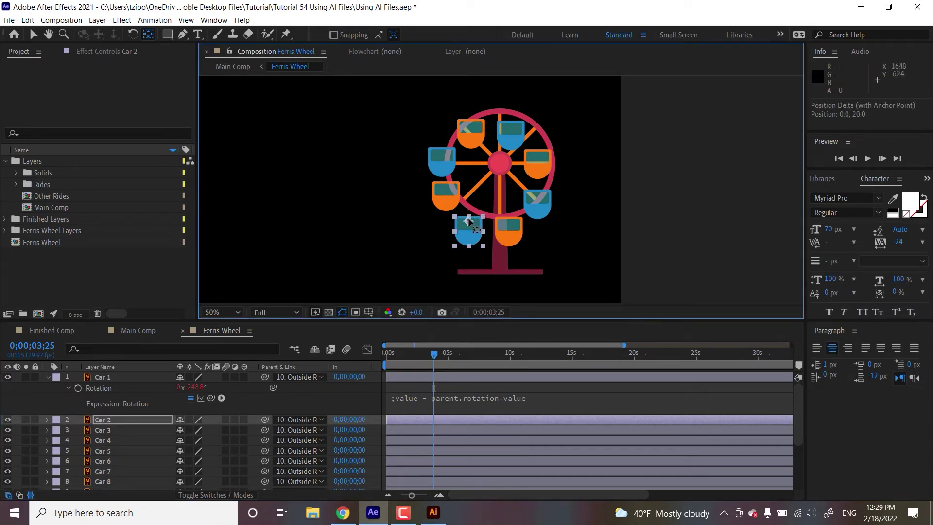
{"action": "left_click", "coordinate": [128, 425]}
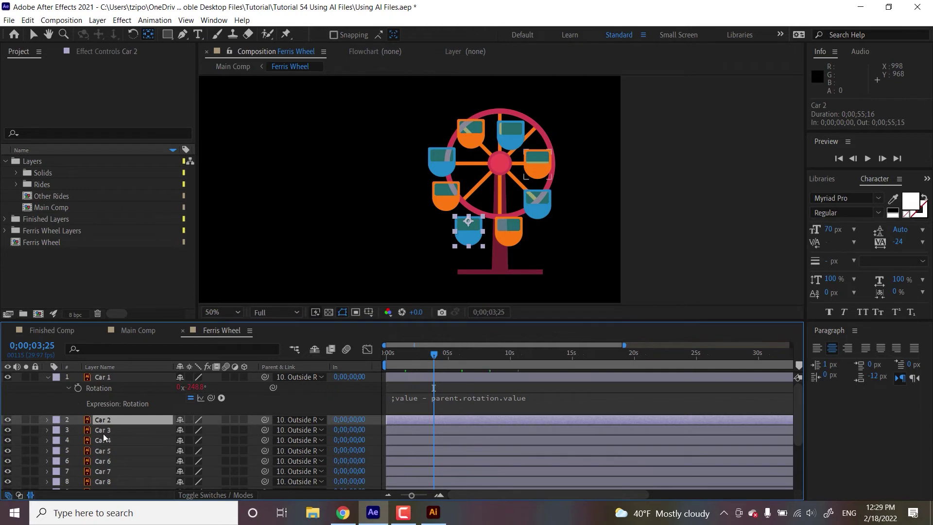
{"action": "left_click", "coordinate": [107, 431]}
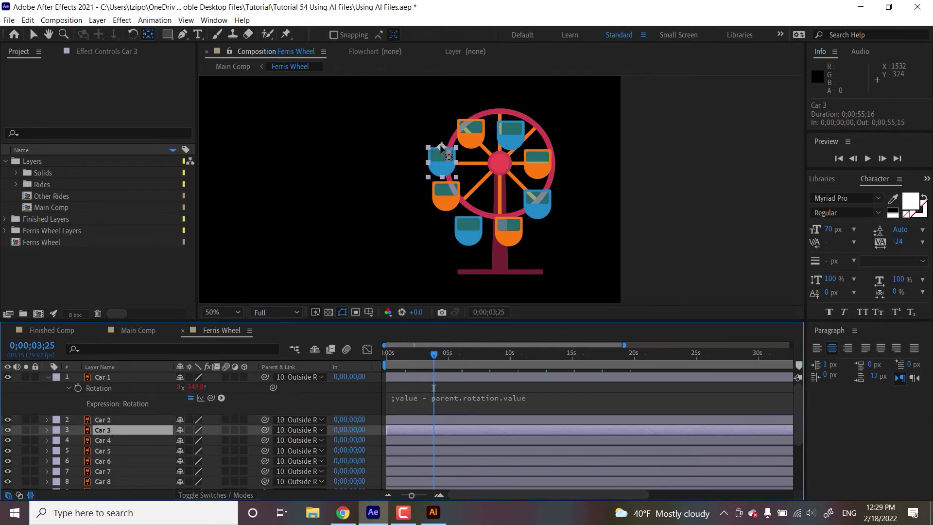
{"action": "left_click_drag", "start_coordinate": [440, 145], "coordinate": [445, 153]}
{"action": "left_click", "coordinate": [110, 440]}
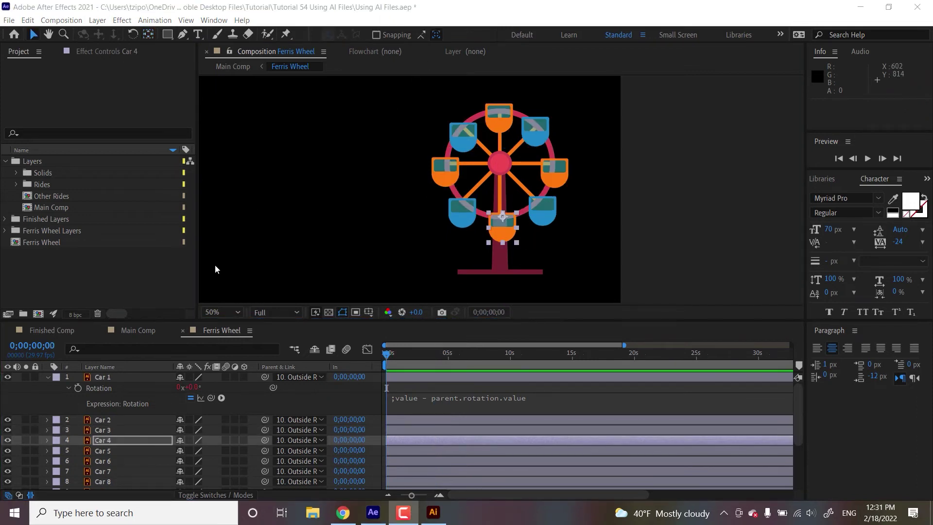
Step: Preview the spinning Ferris wheel in Main Comp, rewind near the start, then go to Illustrator
{"action": "left_click", "coordinate": [147, 331]}
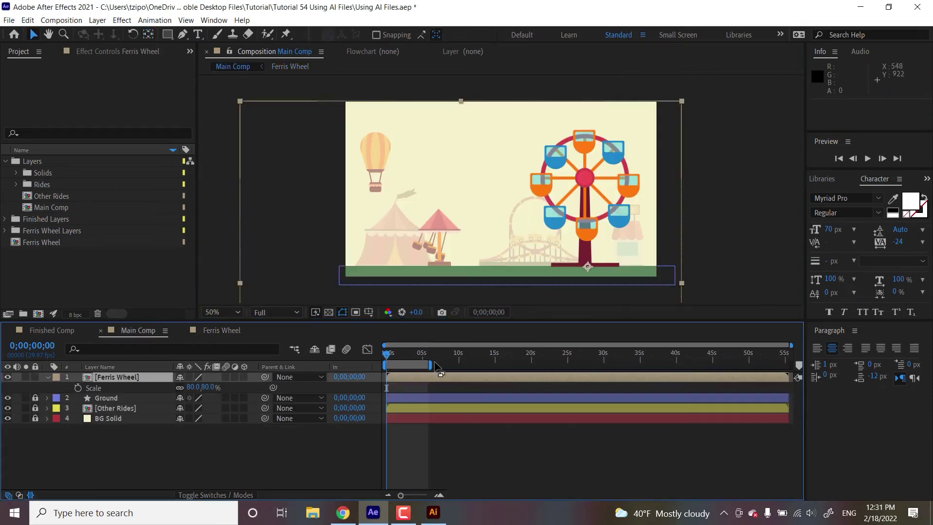
{"action": "key", "text": "space"}
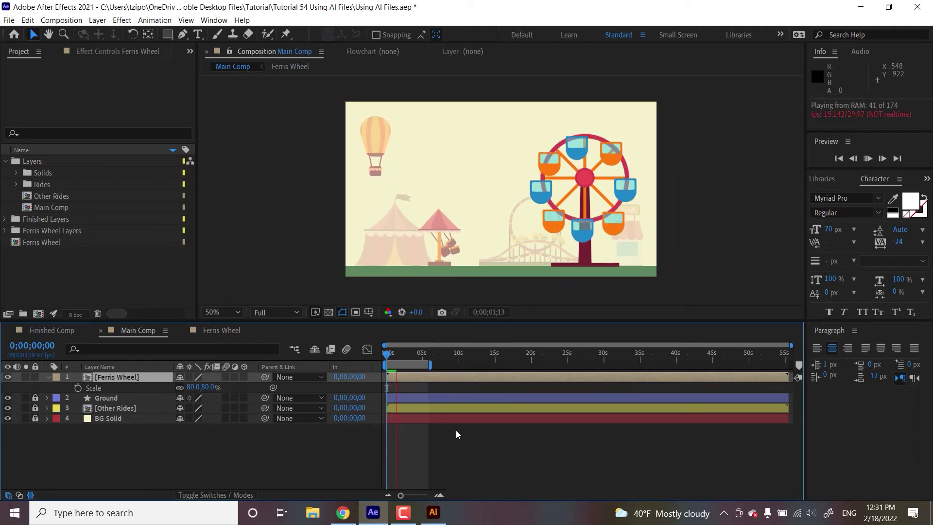
{"action": "key", "text": "space"}
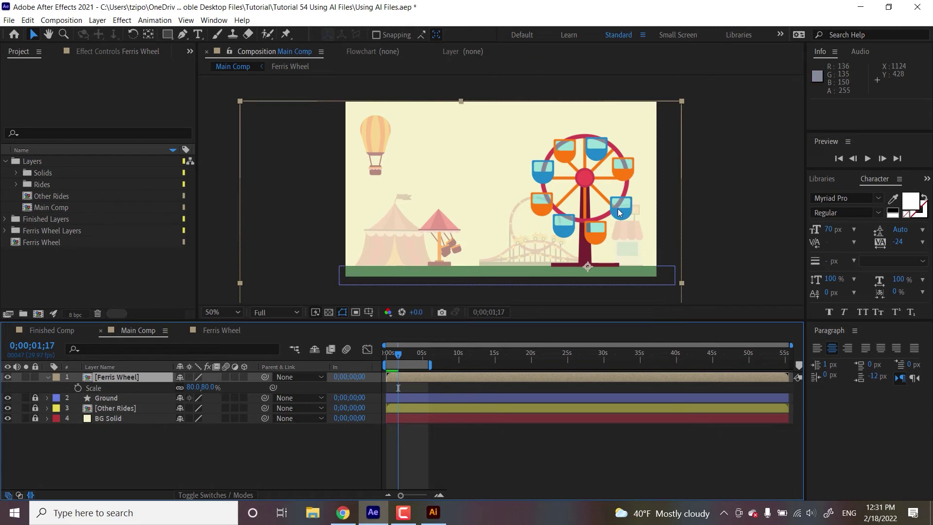
{"action": "left_click_drag", "start_coordinate": [396, 358], "coordinate": [388, 357]}
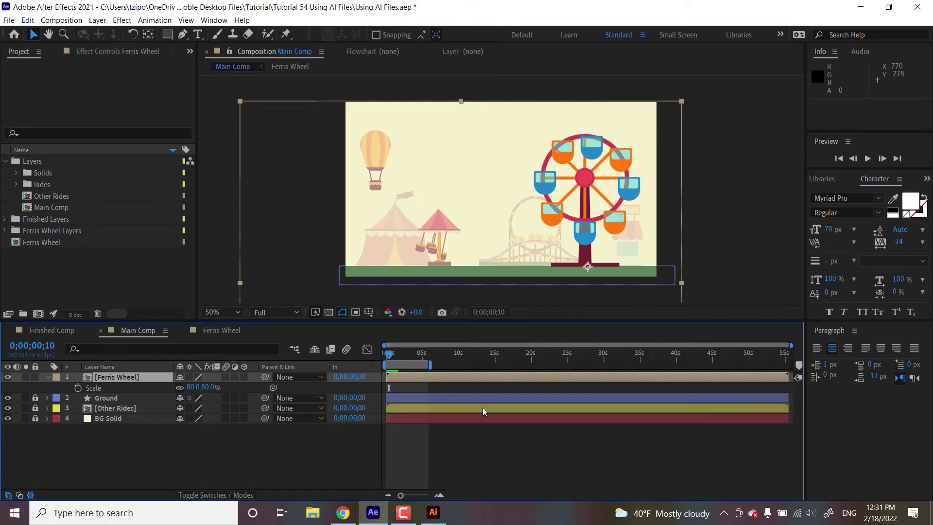
{"action": "left_click", "coordinate": [433, 512]}
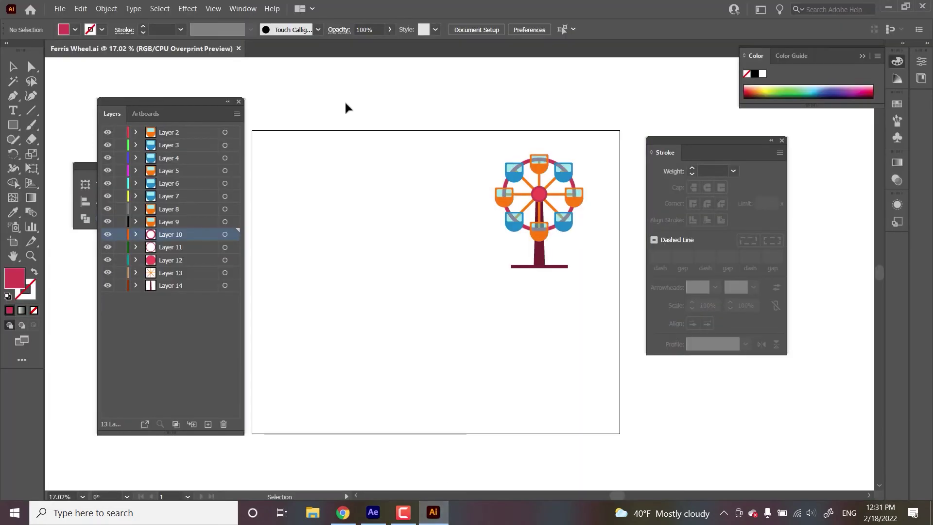
Step: Create a new 2160×1280 Illustrator document named Ferris Wheel text
{"action": "left_click", "coordinate": [60, 8]}
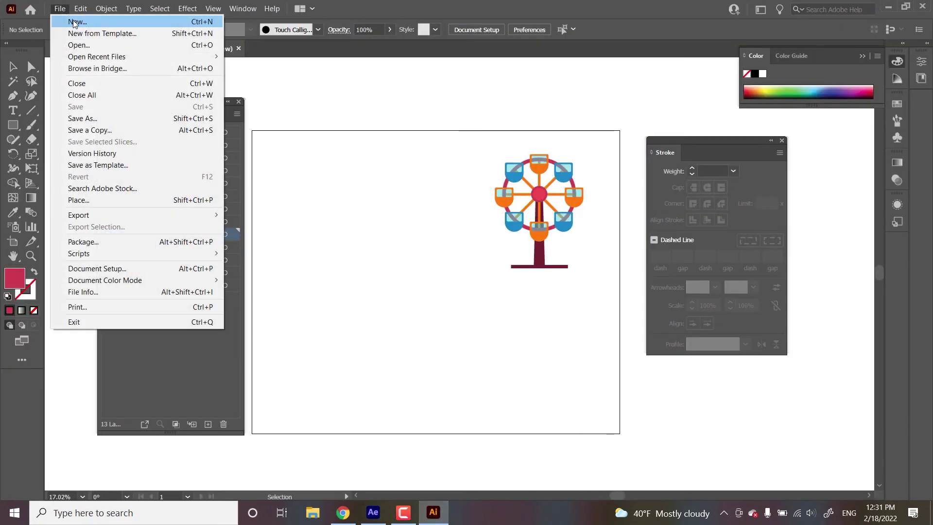
{"action": "left_click", "coordinate": [74, 23]}
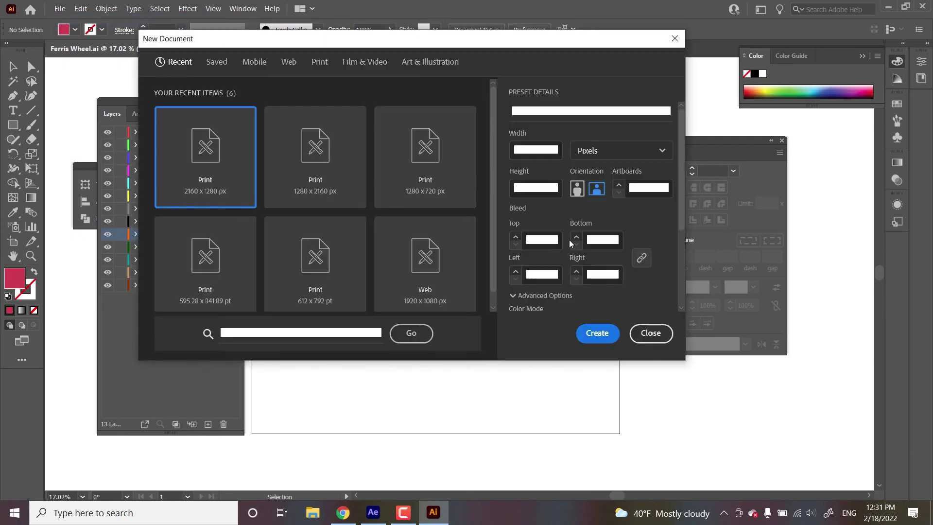
{"action": "left_click", "coordinate": [568, 111]}
{"action": "type", "text": "Ferrish"}
{"action": "key", "text": "BackSpace"}
{"action": "key", "text": "Return"}
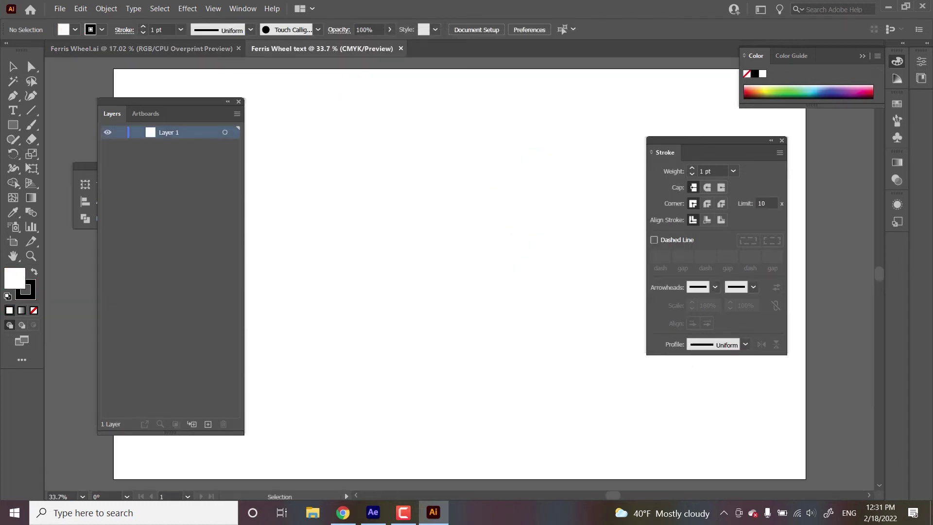
Step: Add an area text box reading 'something in here' and set it to 48 pt
{"action": "left_click", "coordinate": [12, 110]}
{"action": "left_click_drag", "start_coordinate": [331, 196], "coordinate": [598, 294]}
{"action": "key", "text": "BackSpace"}
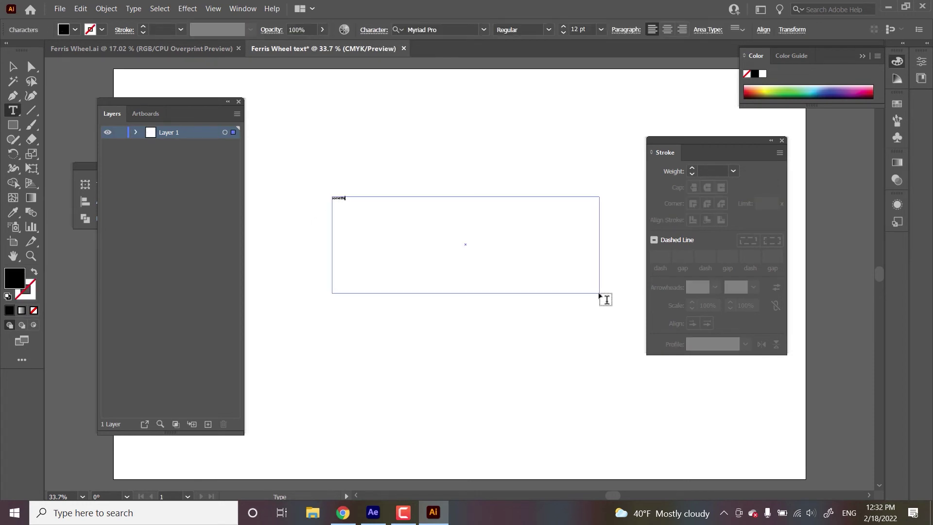
{"action": "type", "text": "something in here"}
{"action": "key", "text": "ctrl+a"}
{"action": "left_click", "coordinate": [602, 30]}
{"action": "left_click", "coordinate": [620, 198]}
{"action": "left_click", "coordinate": [600, 31]}
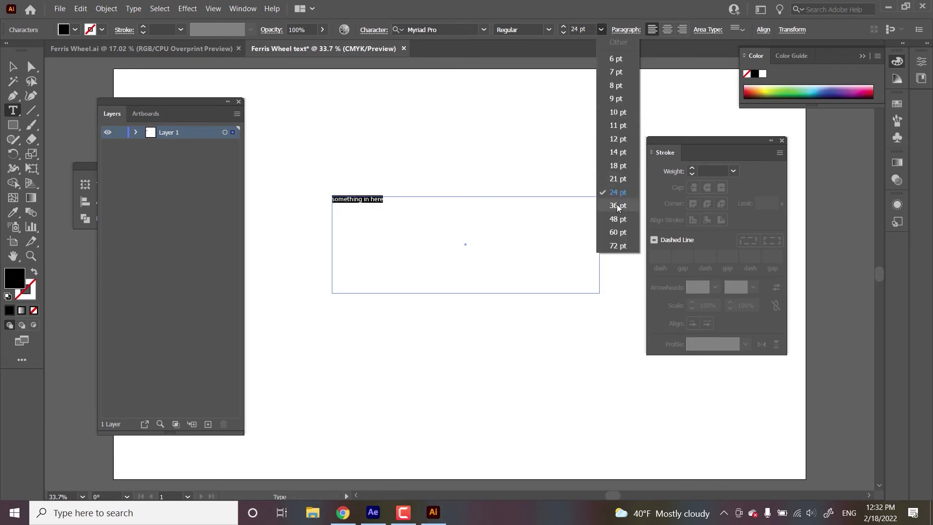
{"action": "left_click", "coordinate": [617, 219]}
{"action": "key", "text": "Escape"}
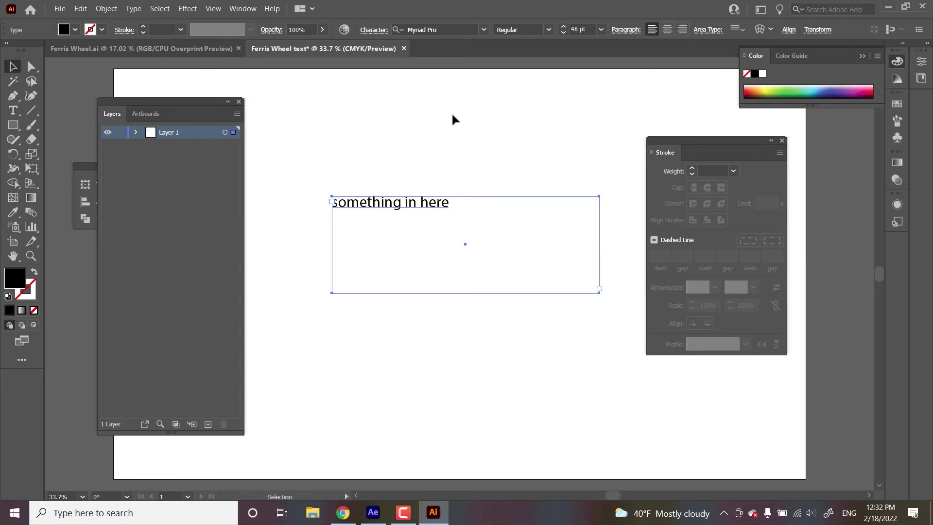
Step: Save the document as Ferris Wheel text.ai with default Illustrator options, then return to After Effects
{"action": "left_click", "coordinate": [597, 117]}
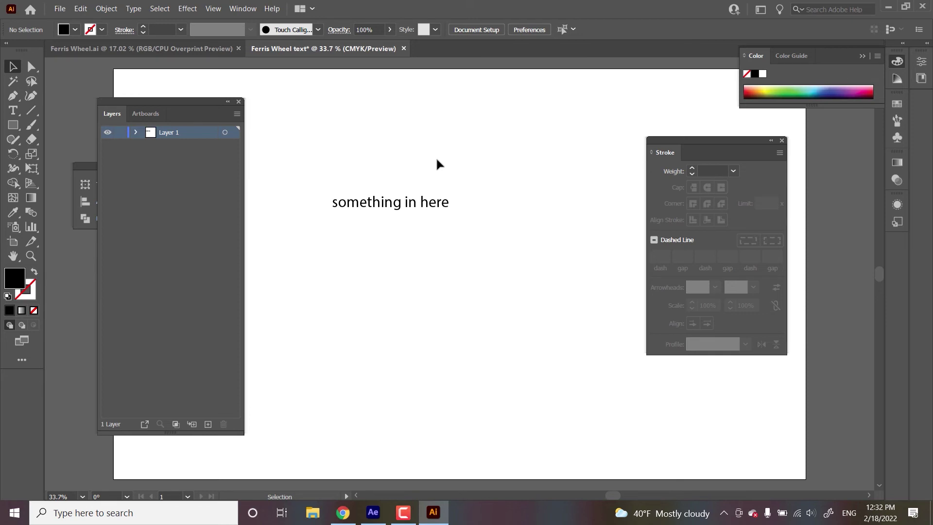
{"action": "key", "text": "ctrl+s"}
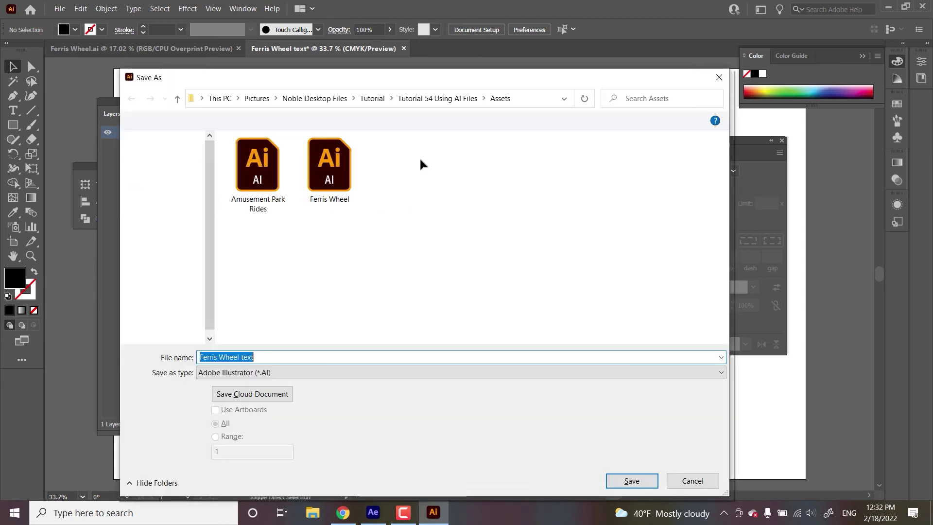
{"action": "key", "text": "Return"}
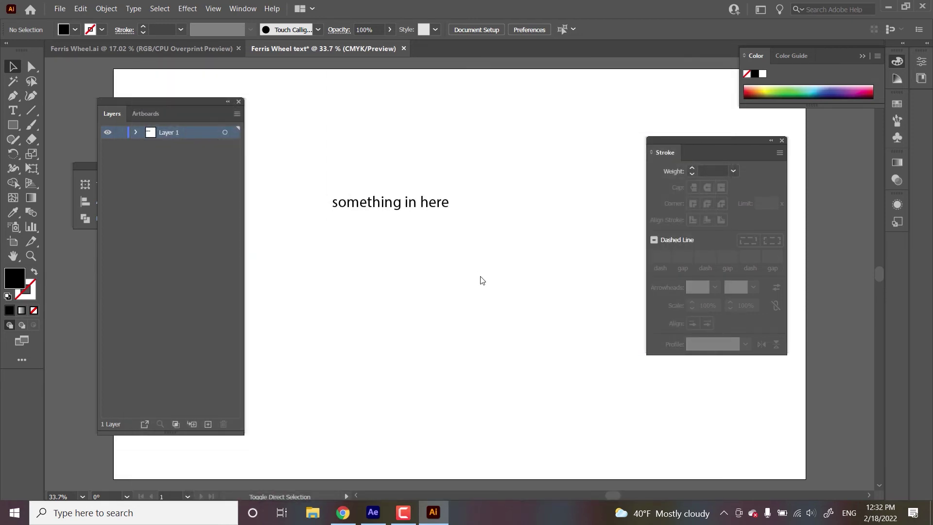
{"action": "left_click", "coordinate": [518, 426]}
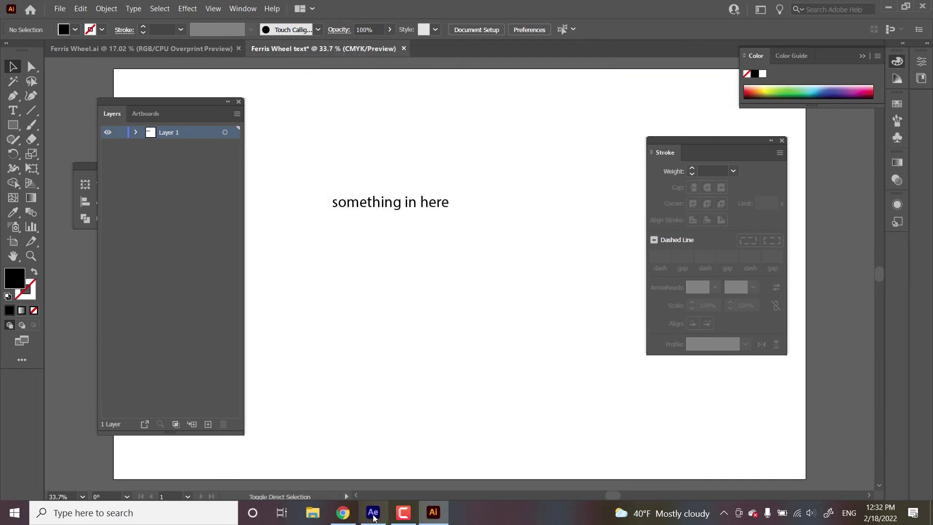
{"action": "left_click", "coordinate": [372, 512]}
Step: Import Ferris Wheel text.ai as a composition with layer sizes and add it to Main Comp
{"action": "double_click", "coordinate": [135, 249]}
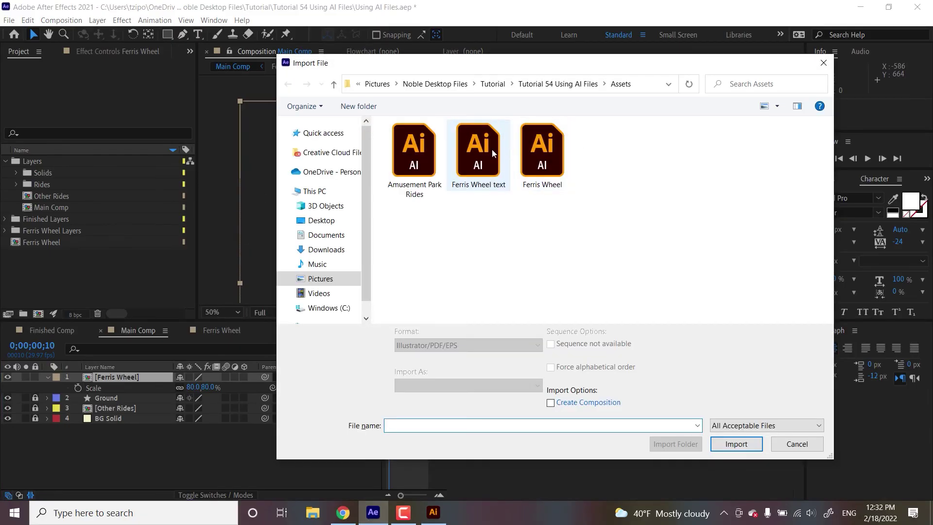
{"action": "left_click", "coordinate": [492, 149]}
{"action": "left_click", "coordinate": [506, 386]}
{"action": "left_click", "coordinate": [466, 404]}
{"action": "left_click", "coordinate": [736, 443]}
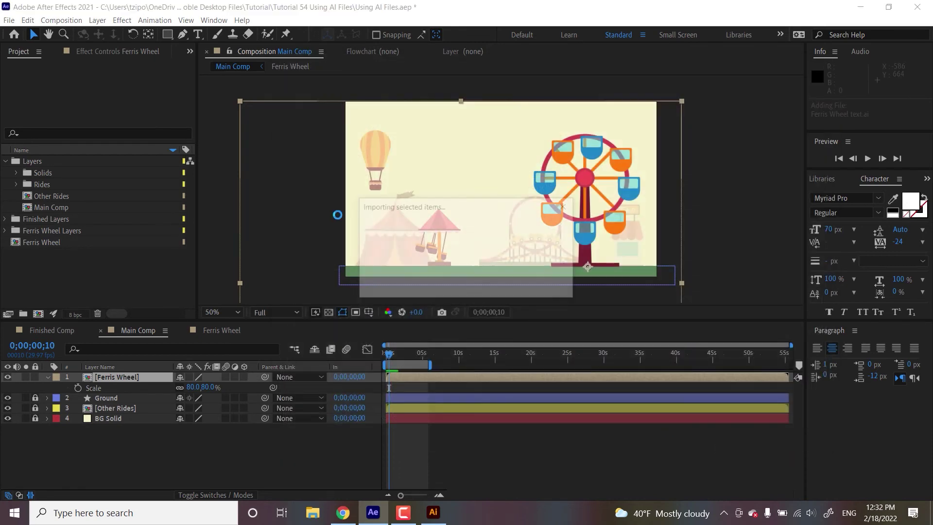
{"action": "left_click", "coordinate": [24, 265]}
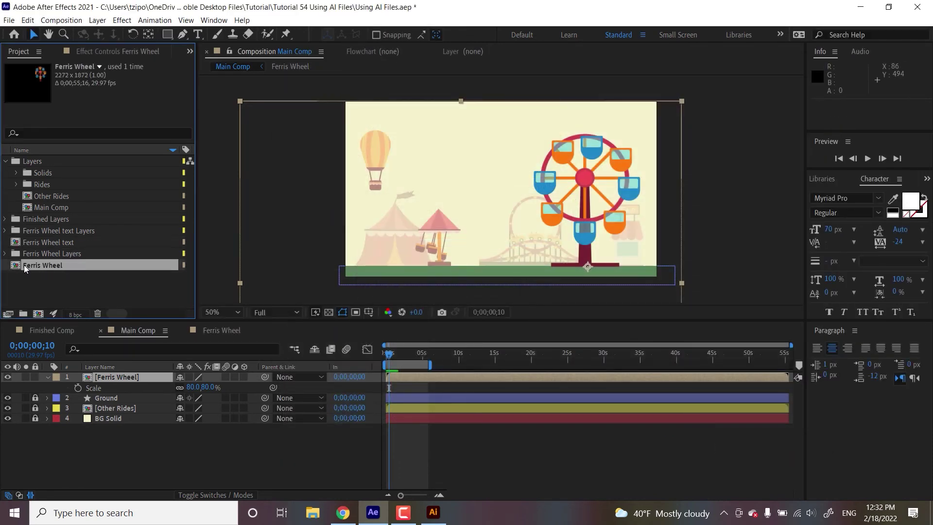
{"action": "left_click_drag", "start_coordinate": [43, 242], "coordinate": [124, 373]}
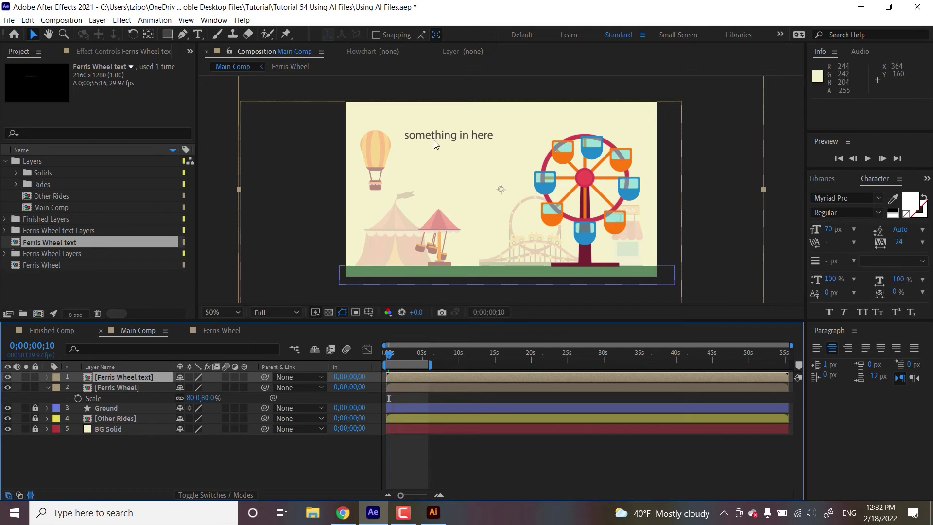
Step: Nudge the text layer's X position, inspect its precomp, then remove the placeholder layer from Main Comp
{"action": "left_click", "coordinate": [47, 378]}
{"action": "left_click", "coordinate": [58, 387]}
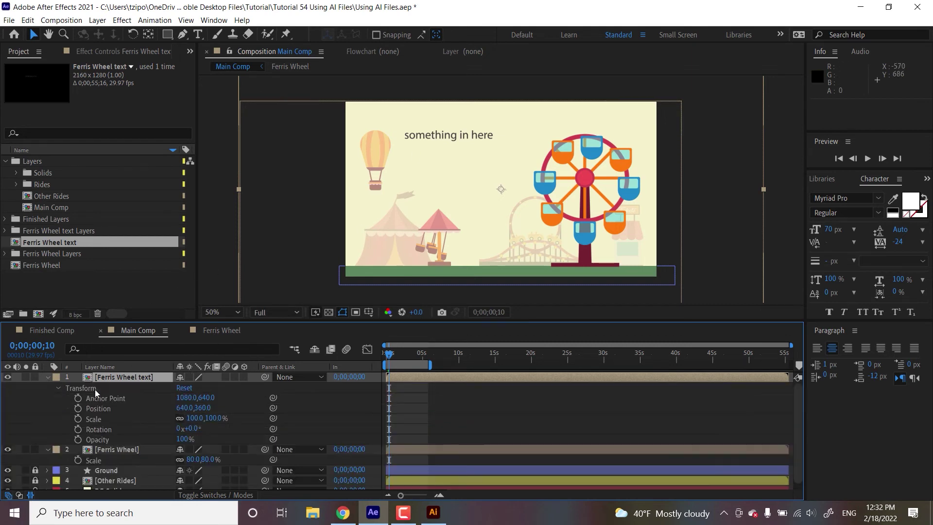
{"action": "left_click_drag", "start_coordinate": [178, 407], "coordinate": [238, 410]}
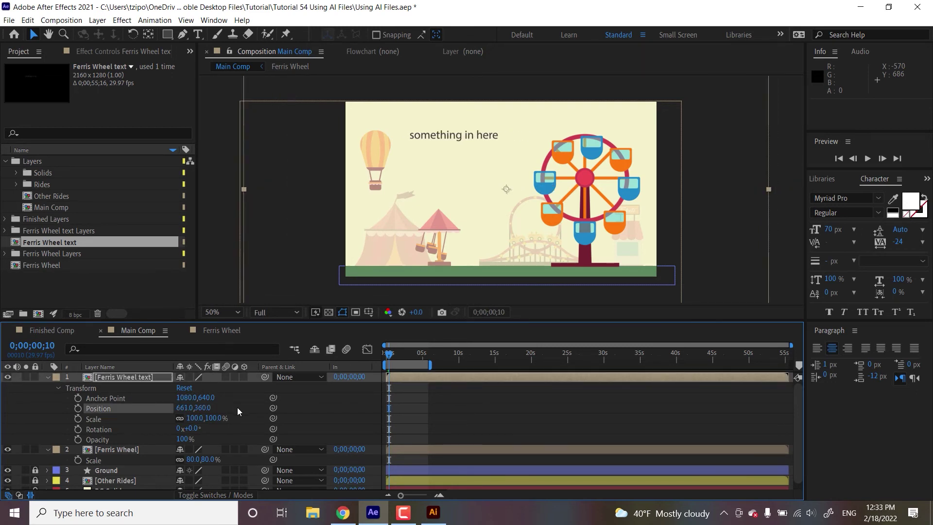
{"action": "double_click", "coordinate": [135, 377]}
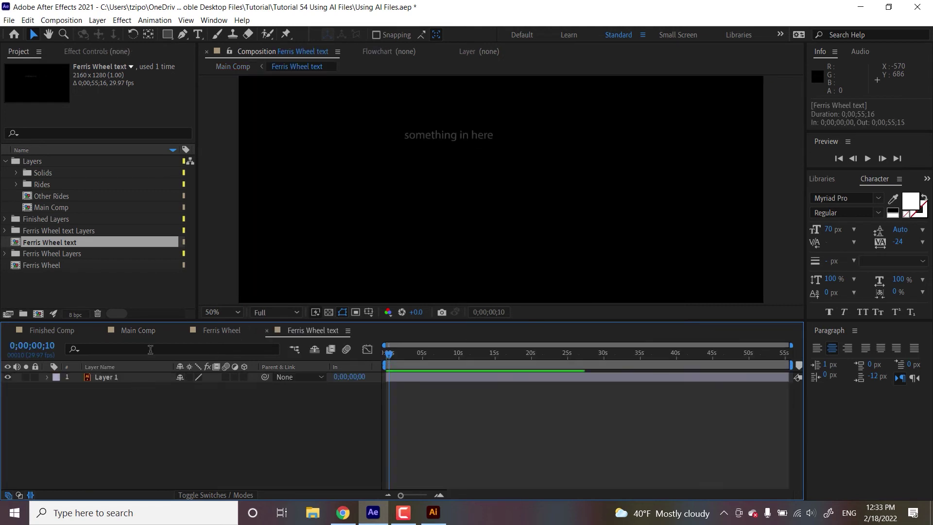
{"action": "left_click", "coordinate": [95, 376]}
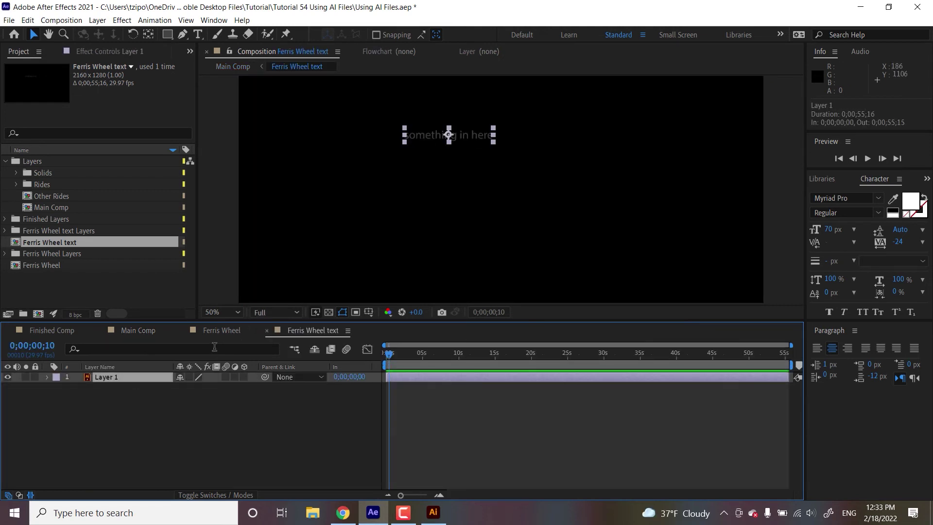
{"action": "left_click", "coordinate": [232, 329]}
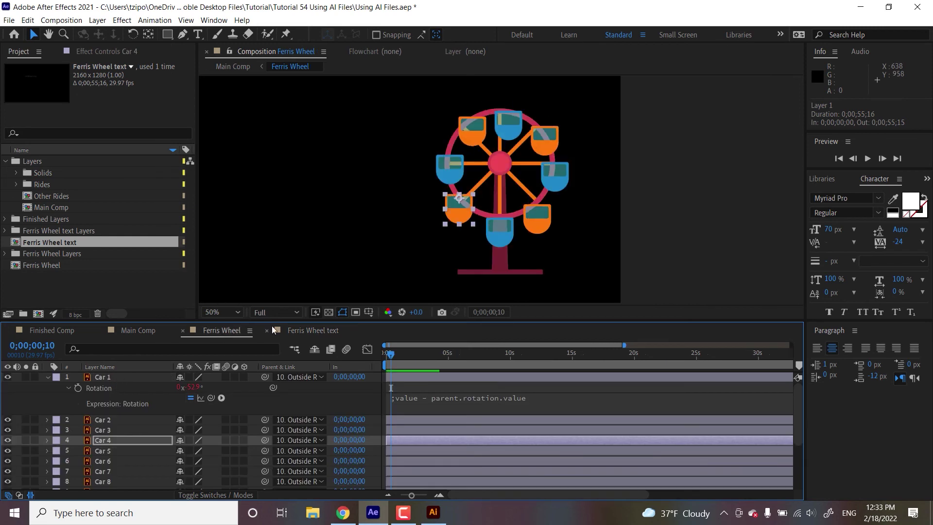
{"action": "left_click", "coordinate": [138, 330]}
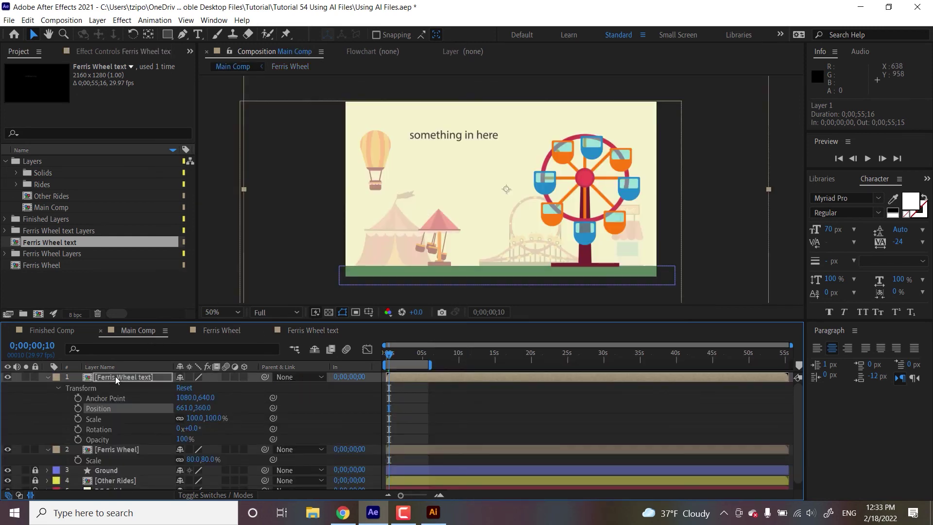
{"action": "key", "text": "s"}
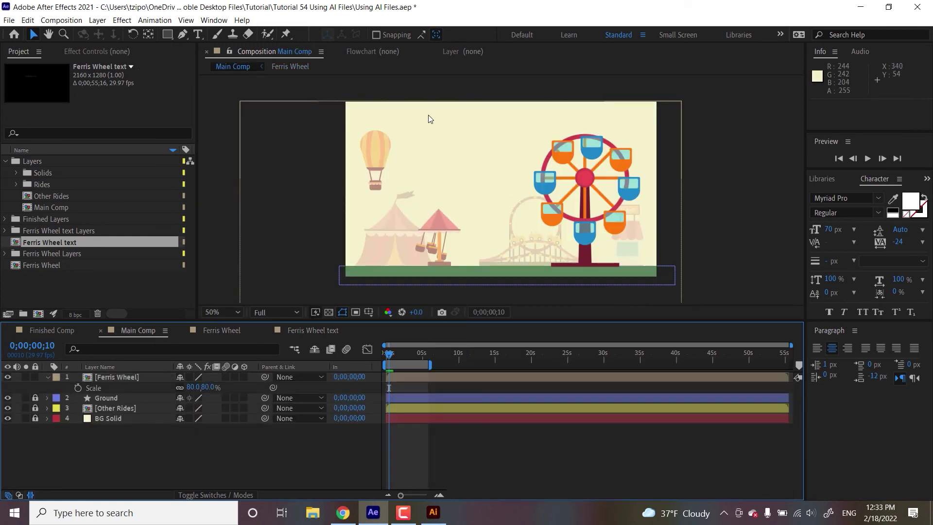
{"action": "key", "text": "ctrl+t"}
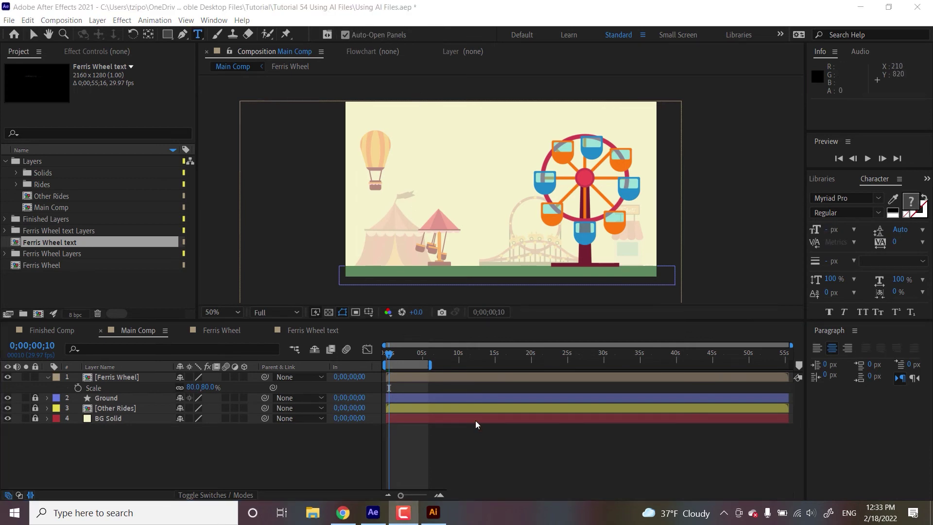
Step: In Illustrator, move the 'something in here' text down-right and add a new layer
{"action": "left_click", "coordinate": [433, 513]}
{"action": "left_click", "coordinate": [411, 202]}
{"action": "left_click_drag", "start_coordinate": [412, 202], "coordinate": [593, 389]}
{"action": "left_click", "coordinate": [208, 424]}
Step: Paste the styled 'Only today! Half off all fair tickets!' headline into a new text area, then return to After Effects
{"action": "key", "text": "t"}
{"action": "left_click_drag", "start_coordinate": [279, 130], "coordinate": [565, 258]}
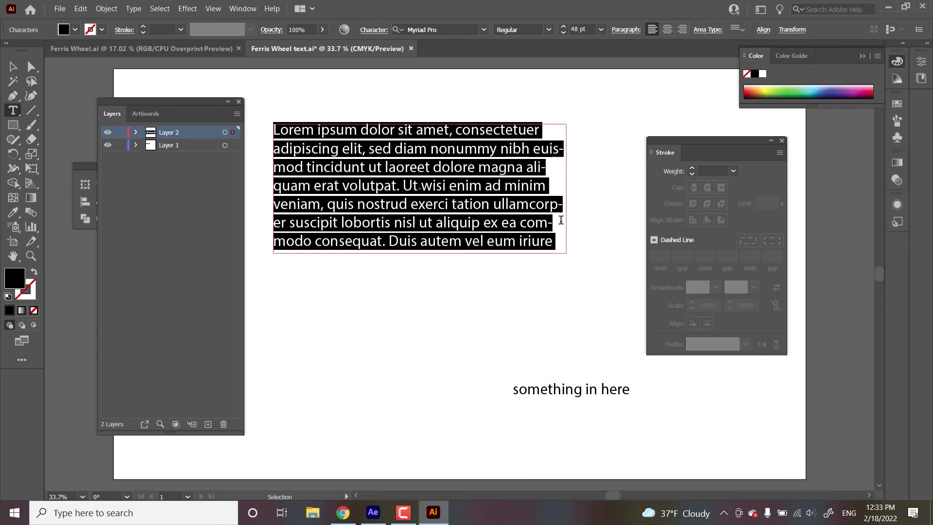
{"action": "type", "text": "Only today! Half off all fair tickets!"}
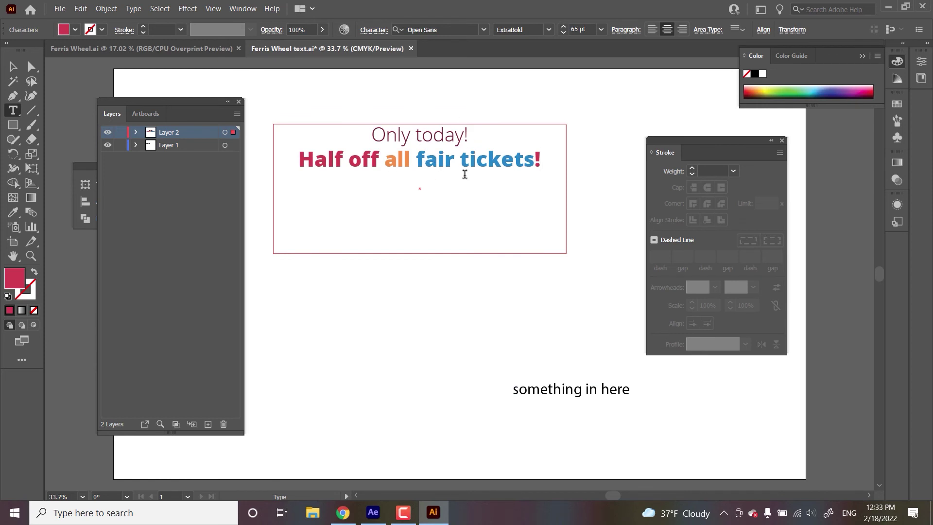
{"action": "left_click", "coordinate": [13, 68]}
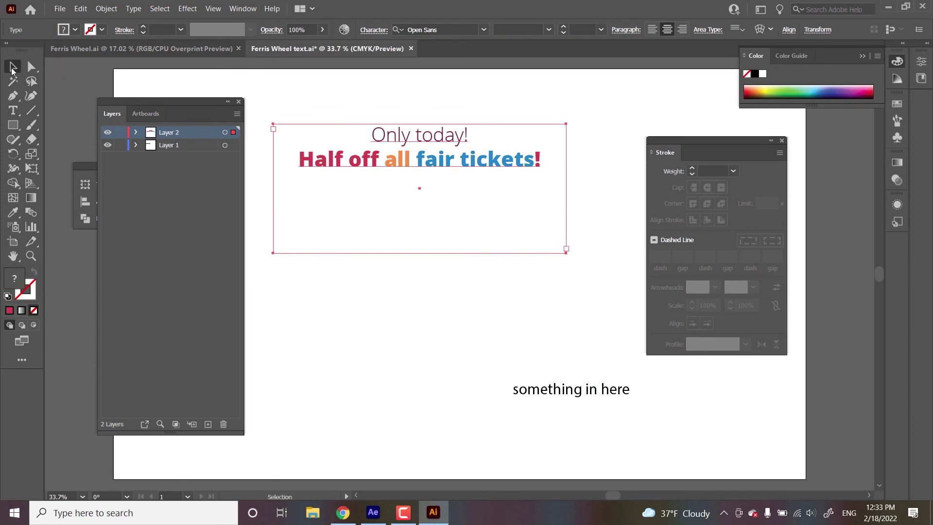
{"action": "left_click", "coordinate": [618, 124]}
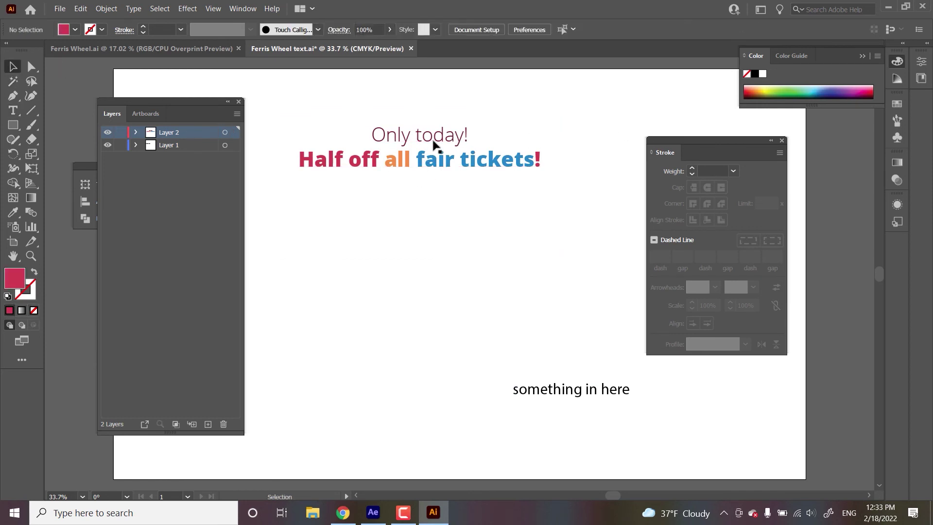
{"action": "left_click", "coordinate": [433, 145]}
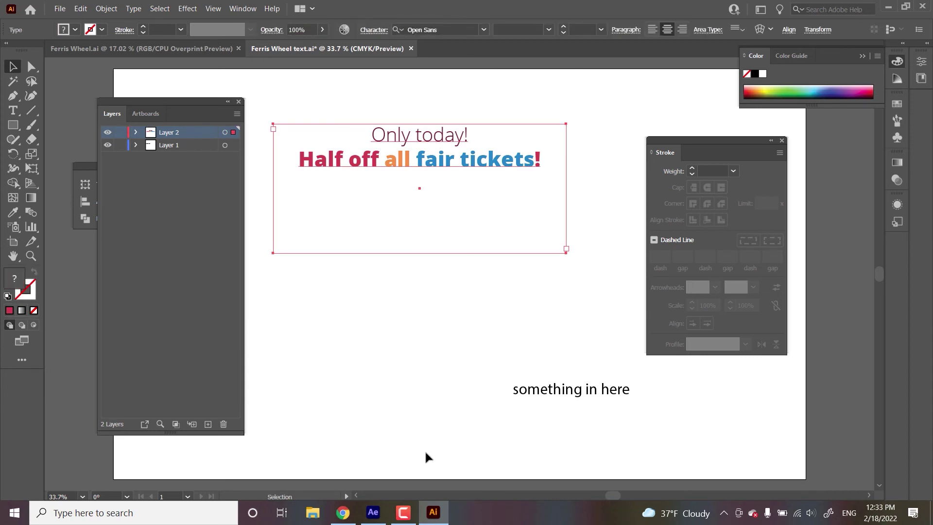
{"action": "left_click", "coordinate": [373, 512]}
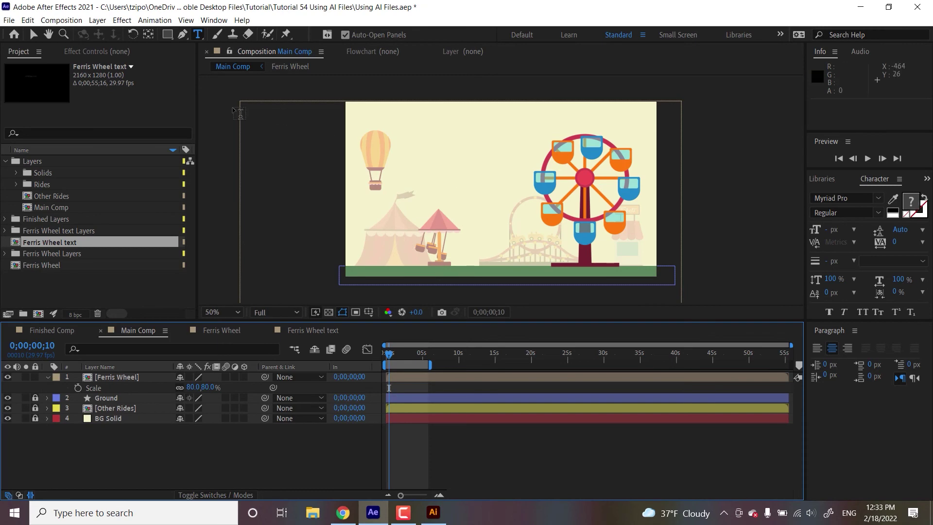
Step: Create a new text layer holding the pasted sale headline and move it up-left
{"action": "left_click", "coordinate": [97, 20]}
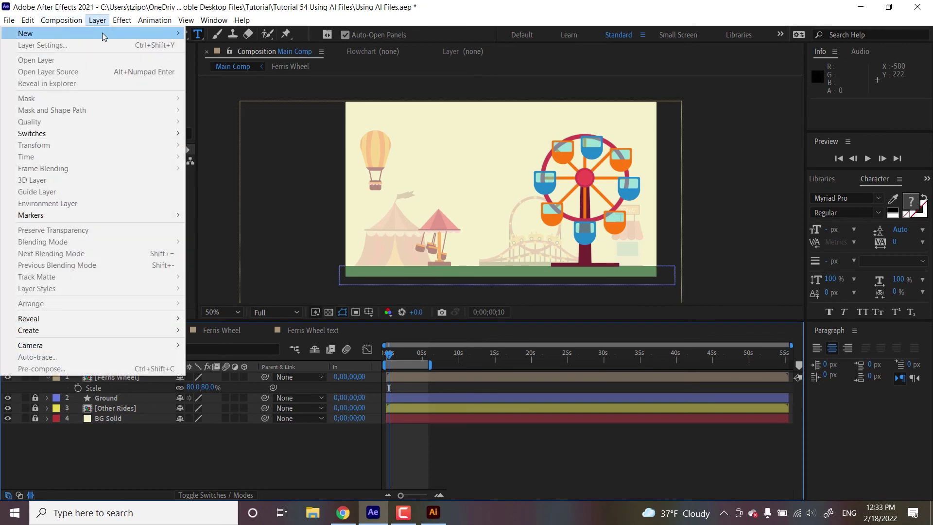
{"action": "mouse_move", "coordinate": [107, 33]}
{"action": "left_click", "coordinate": [206, 33]}
{"action": "type", "text": "Only today! Half off all fair tickets!"}
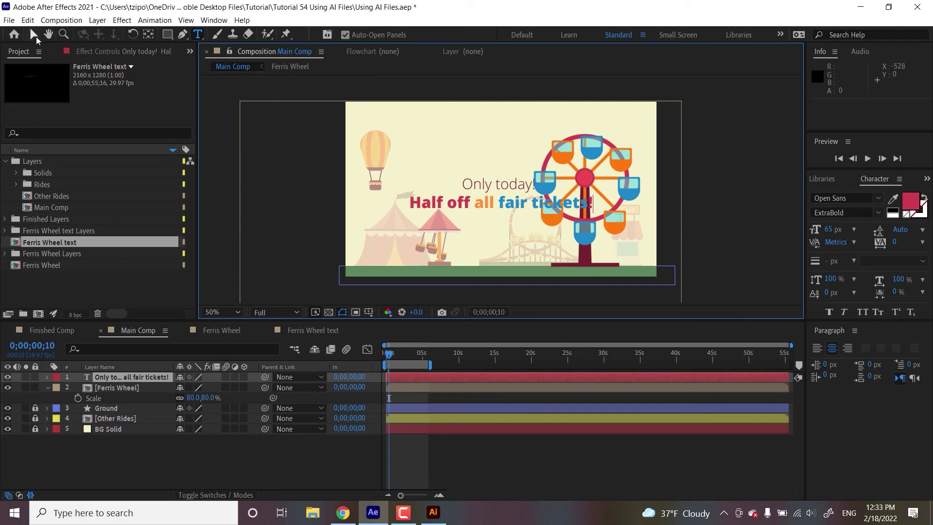
{"action": "left_click", "coordinate": [34, 37]}
{"action": "left_click_drag", "start_coordinate": [489, 179], "coordinate": [420, 100]}
Step: Scale the headline layer to 80% and nudge it right beside the Ferris wheel
{"action": "key", "text": "s"}
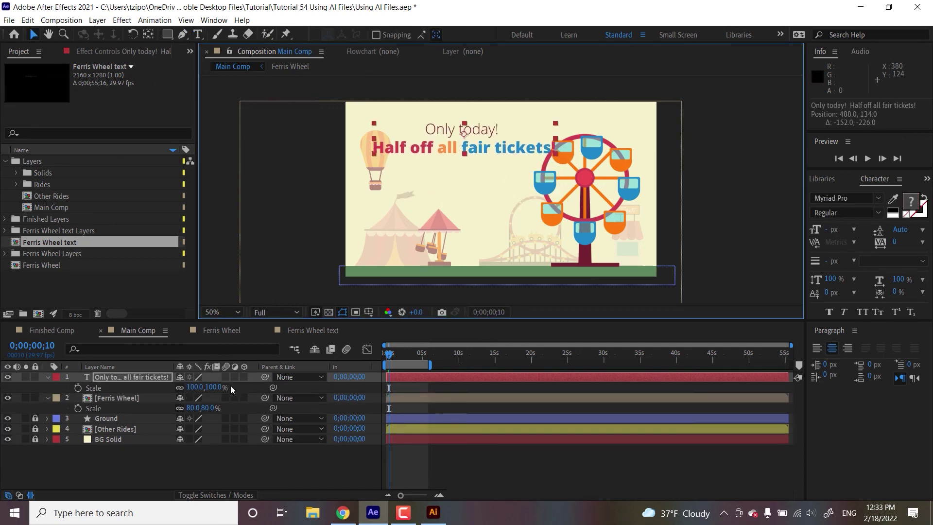
{"action": "left_click", "coordinate": [213, 387]}
{"action": "type", "text": "80"}
{"action": "key", "text": "Return"}
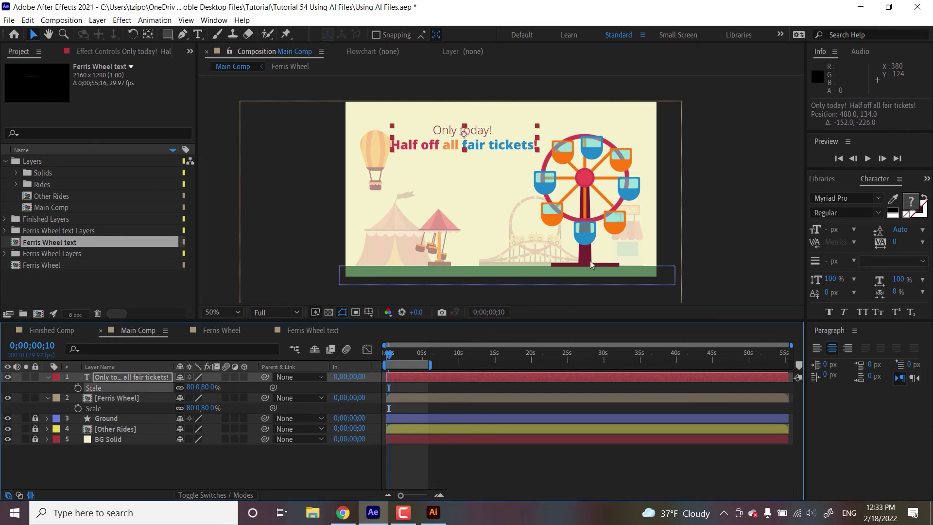
{"action": "left_click_drag", "start_coordinate": [525, 148], "coordinate": [535, 150]}
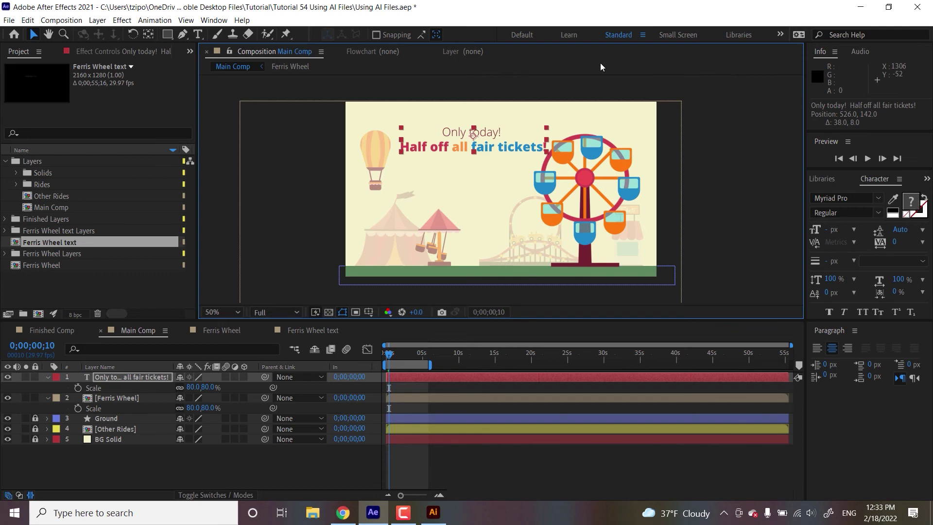
Step: Apply the Fade Up Flip text preset from Effects & Presets to the headline and preview it
{"action": "left_click", "coordinate": [214, 20]}
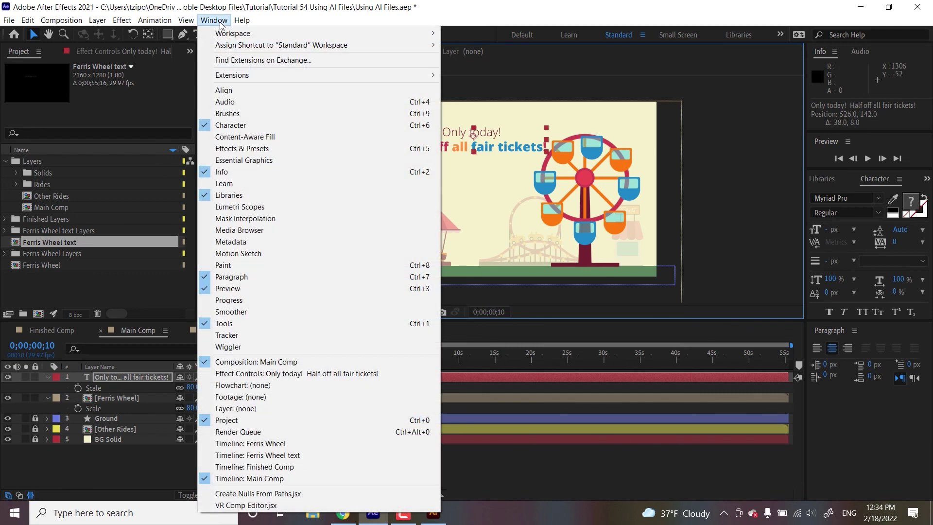
{"action": "left_click", "coordinate": [225, 149]}
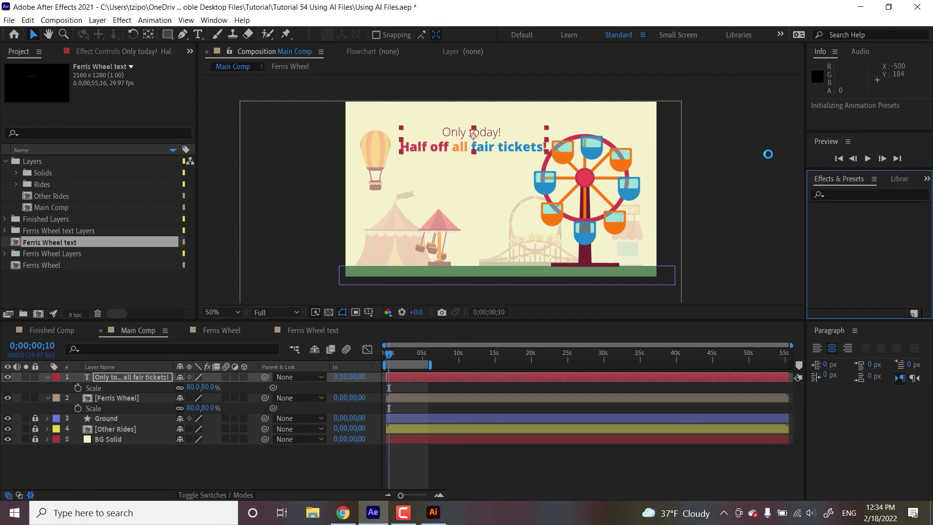
{"action": "left_click", "coordinate": [859, 195]}
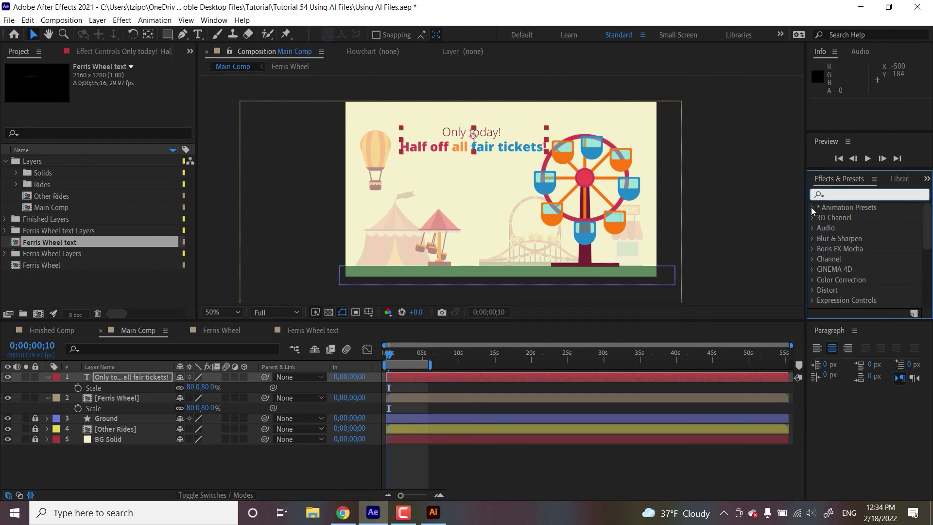
{"action": "type", "text": "text"}
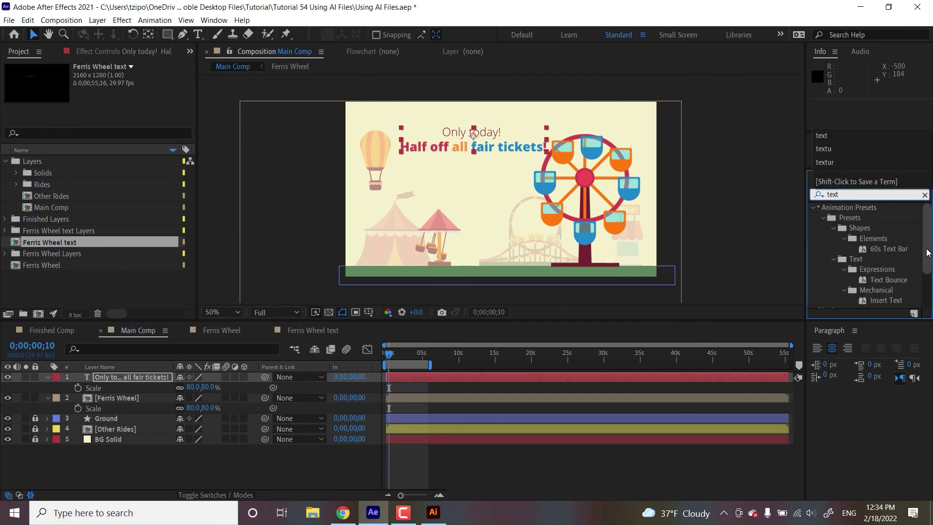
{"action": "left_click", "coordinate": [822, 217]}
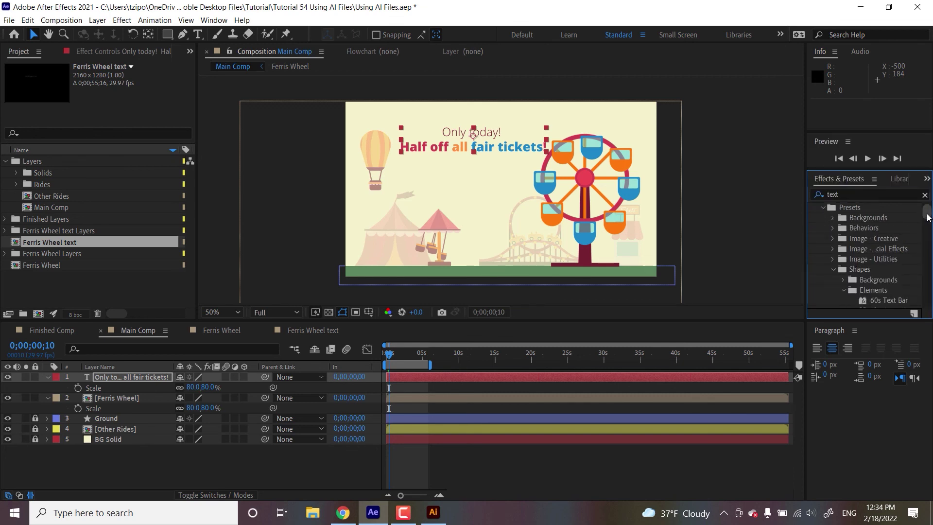
{"action": "left_click_drag", "start_coordinate": [926, 215], "coordinate": [925, 241]}
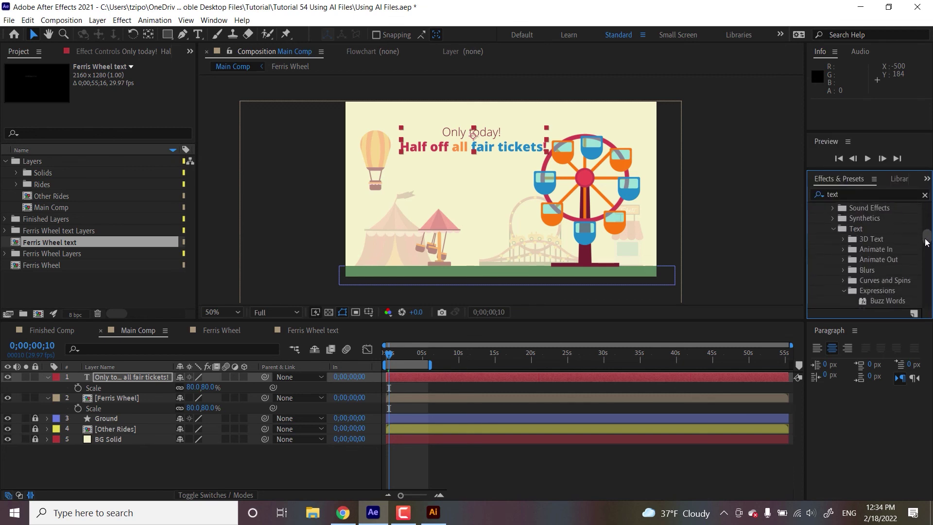
{"action": "left_click", "coordinate": [843, 249]}
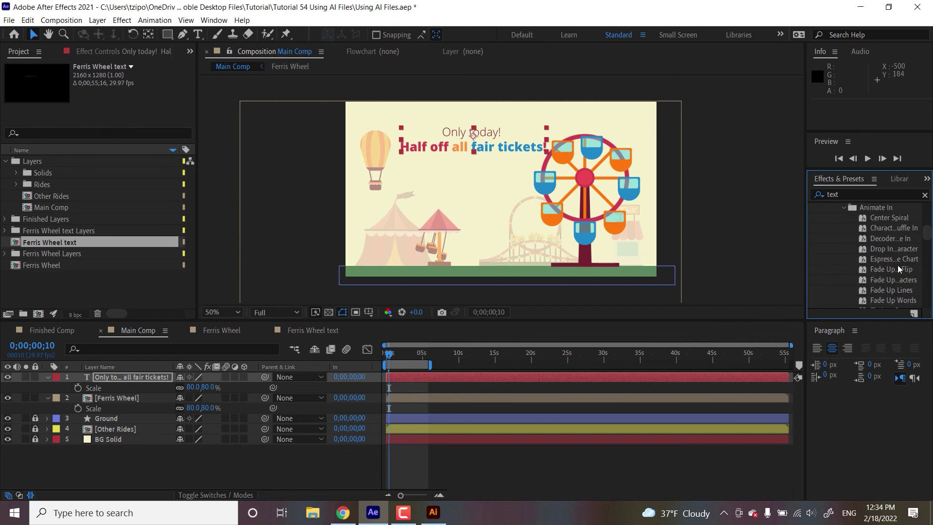
{"action": "left_click_drag", "start_coordinate": [897, 271], "coordinate": [436, 370]}
{"action": "key", "text": "space"}
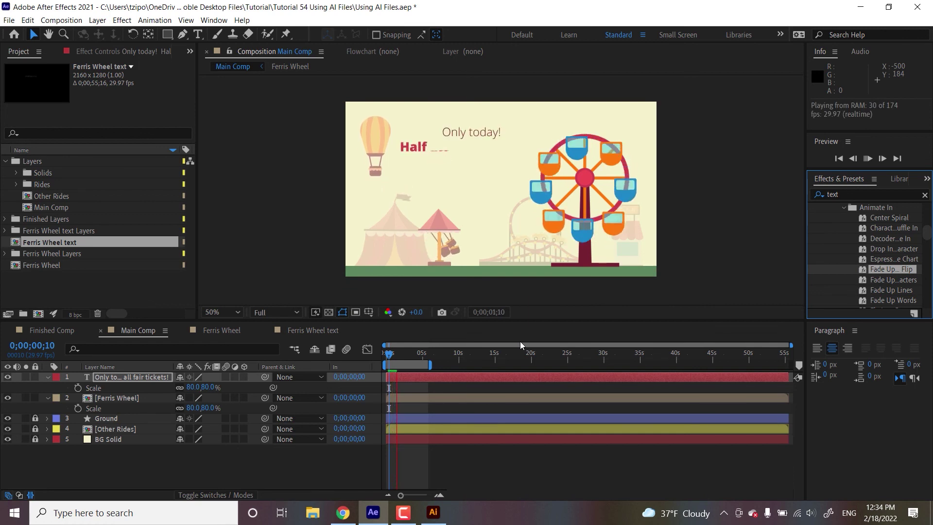
{"action": "key", "text": "space"}
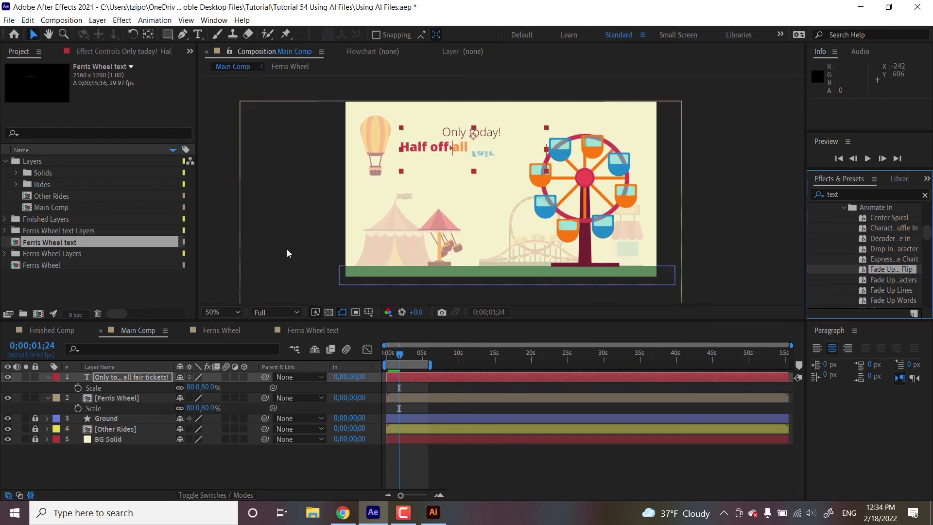
Step: Move the headline's Offset end keyframe slightly earlier and preview the retimed animation from the start
{"action": "left_click", "coordinate": [403, 380]}
{"action": "key", "text": "u"}
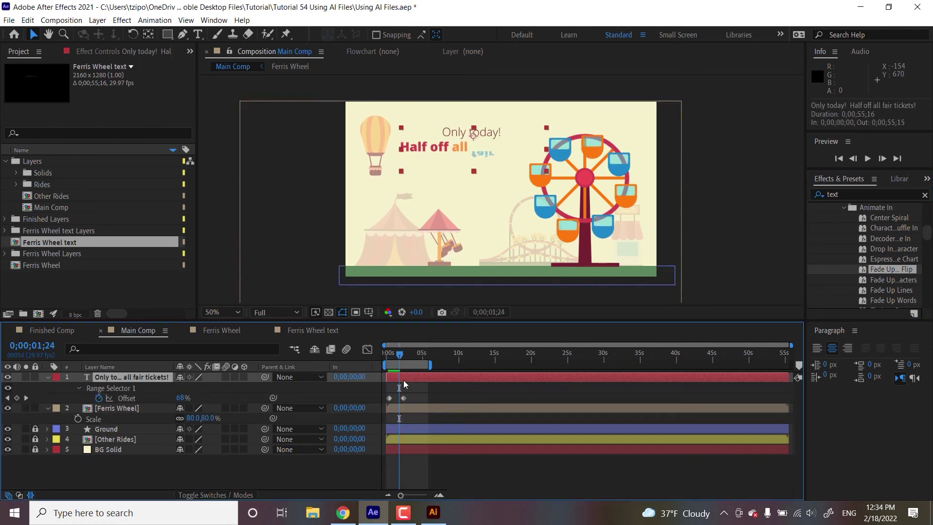
{"action": "left_click_drag", "start_coordinate": [403, 395], "coordinate": [401, 395]}
{"action": "left_click_drag", "start_coordinate": [395, 348], "coordinate": [386, 354]}
{"action": "key", "text": "space"}
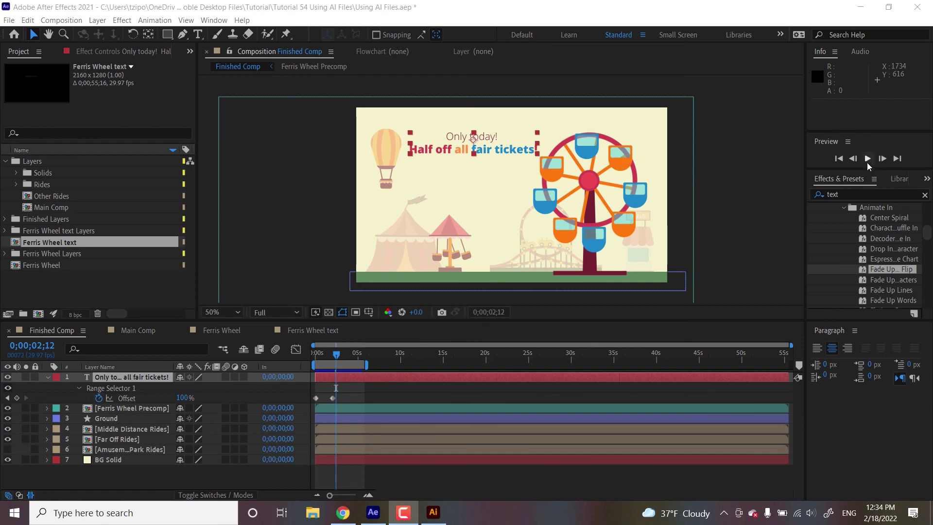
{"action": "left_click", "coordinate": [866, 162]}
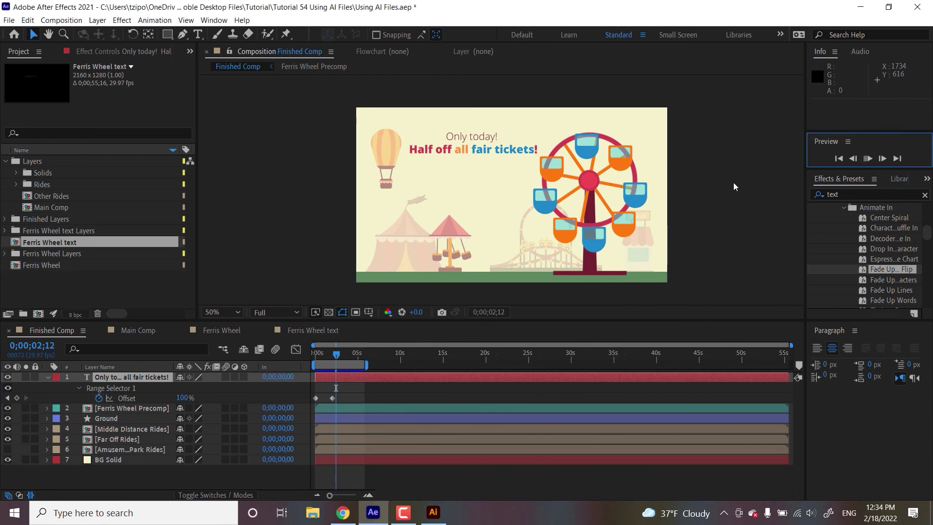